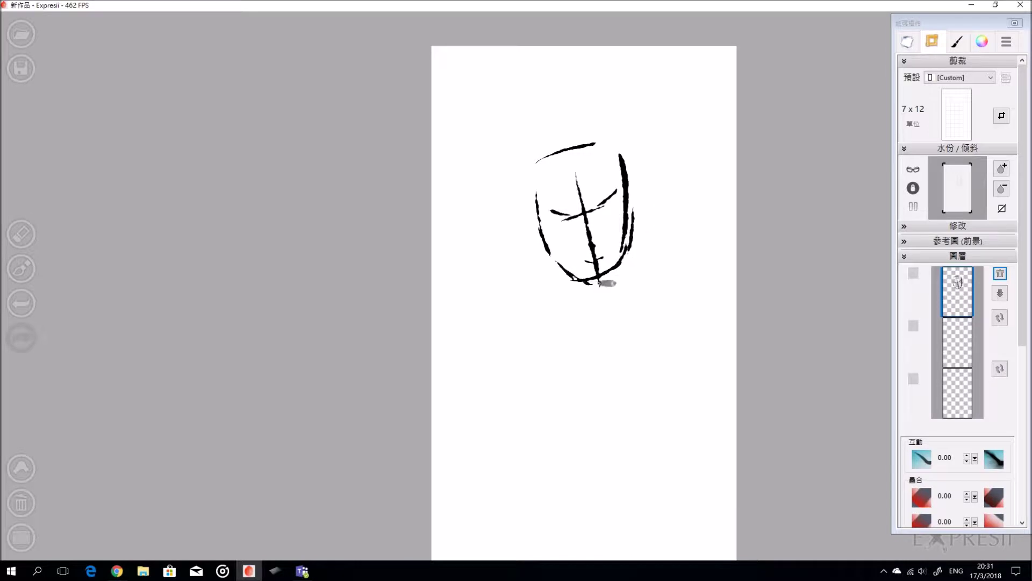
# - Sketch the top of the head, the eyes and both ears around the rough face
pyautogui.moveTo(536, 188)
pyautogui.mouseDown()
pyautogui.moveTo(559, 142)
pyautogui.moveTo(622, 150)
pyautogui.mouseUp()
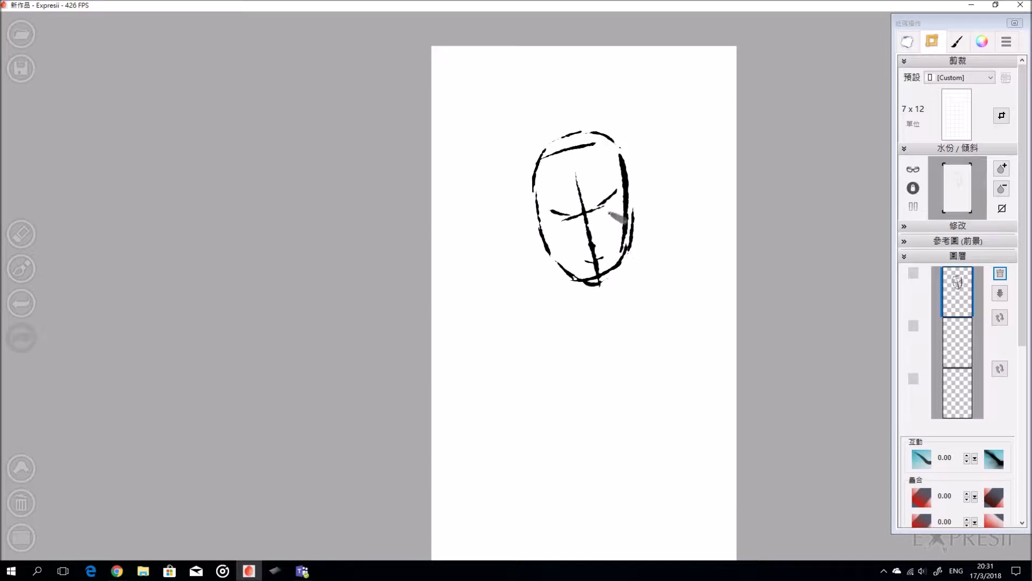
pyautogui.moveTo(598, 210); pyautogui.dragTo(613, 204)
pyautogui.moveTo(600, 214); pyautogui.dragTo(620, 211)
pyautogui.moveTo(618, 214)
pyautogui.mouseDown()
pyautogui.moveTo(604, 218)
pyautogui.moveTo(640, 197)
pyautogui.moveTo(638, 219)
pyautogui.mouseUp()
pyautogui.moveTo(523, 209); pyautogui.dragTo(535, 228)
# - Sketch the neck and the collar line beneath the chin
pyautogui.moveTo(560, 266); pyautogui.dragTo(569, 304)
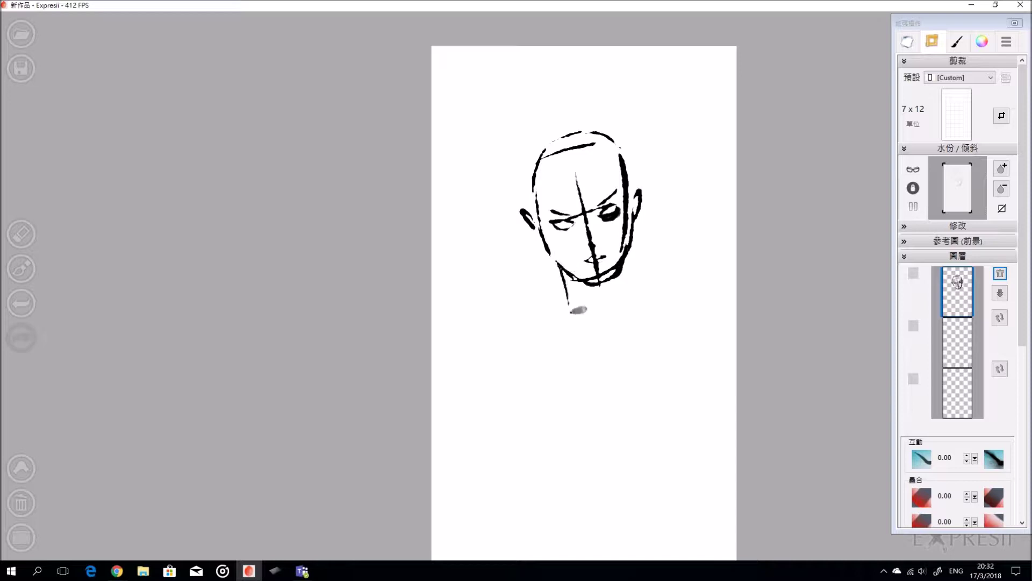
pyautogui.moveTo(622, 279)
pyautogui.mouseDown()
pyautogui.moveTo(618, 303)
pyautogui.moveTo(594, 326)
pyautogui.moveTo(639, 325)
pyautogui.moveTo(614, 328)
pyautogui.mouseUp()
pyautogui.moveTo(623, 294); pyautogui.dragTo(639, 323)
pyautogui.moveTo(574, 304)
pyautogui.mouseDown()
pyautogui.moveTo(564, 327)
pyautogui.moveTo(551, 324)
pyautogui.moveTo(637, 325)
pyautogui.mouseUp()
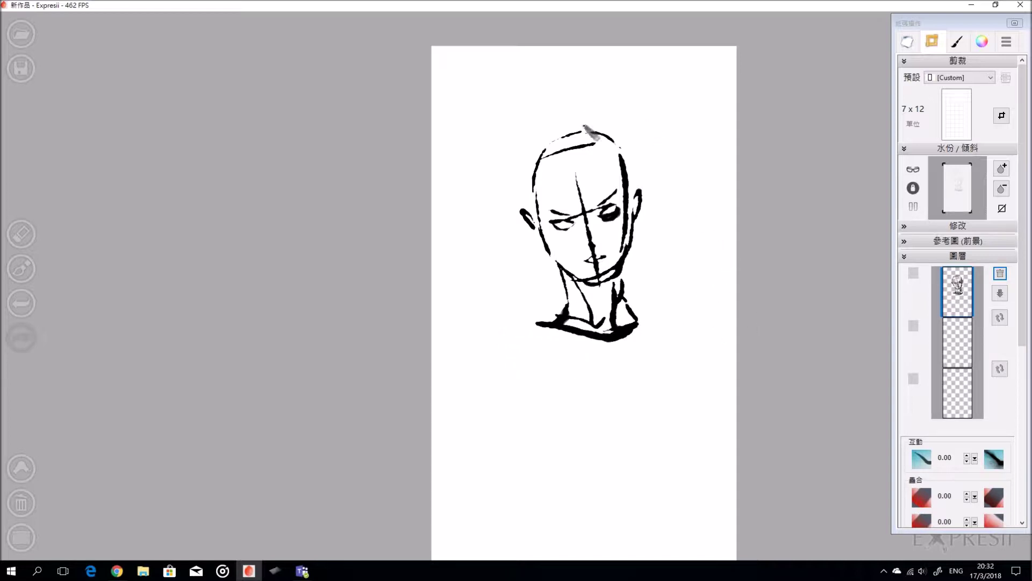
# - Sketch the fringe over the face and long hair sweeping around the head down past the shoulders
pyautogui.moveTo(610, 140)
pyautogui.mouseDown()
pyautogui.moveTo(560, 181)
pyautogui.moveTo(559, 214)
pyautogui.mouseUp()
pyautogui.moveTo(599, 143)
pyautogui.mouseDown()
pyautogui.moveTo(610, 202)
pyautogui.moveTo(621, 157)
pyautogui.moveTo(617, 256)
pyautogui.mouseUp()
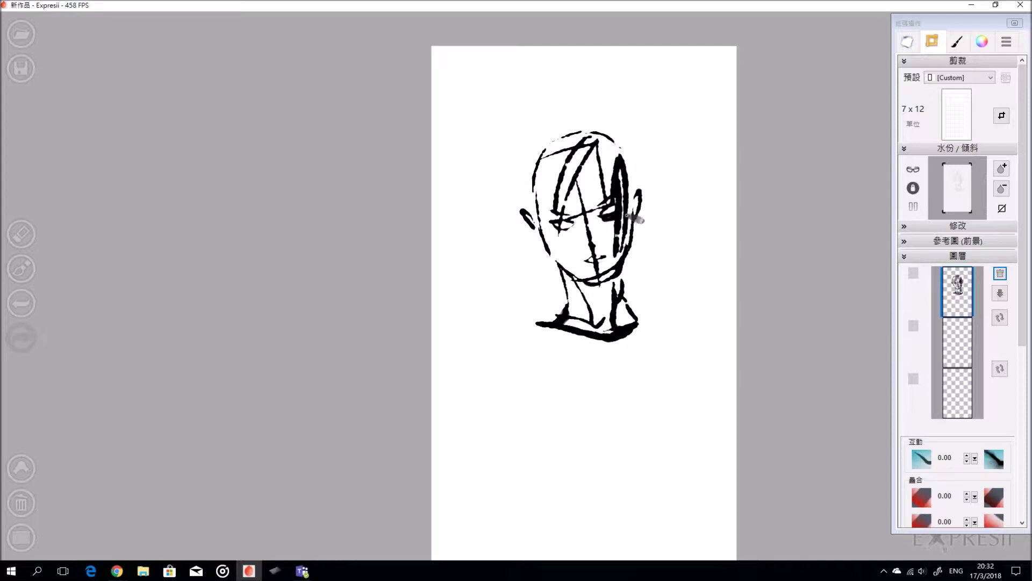
pyautogui.moveTo(524, 197); pyautogui.dragTo(498, 275)
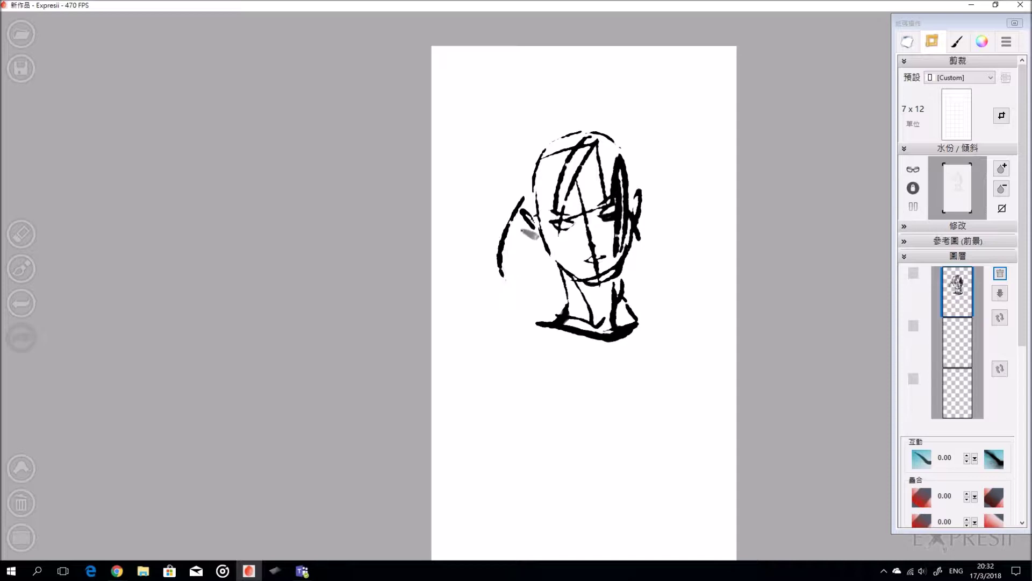
pyautogui.moveTo(538, 215)
pyautogui.mouseDown()
pyautogui.moveTo(496, 316)
pyautogui.moveTo(565, 300)
pyautogui.moveTo(516, 329)
pyautogui.mouseUp()
pyautogui.moveTo(626, 269); pyautogui.dragTo(618, 323)
pyautogui.moveTo(608, 340); pyautogui.dragTo(588, 399)
pyautogui.moveTo(648, 309)
pyautogui.mouseDown()
pyautogui.moveTo(570, 438)
pyautogui.moveTo(644, 162)
pyautogui.mouseUp()
pyautogui.moveTo(644, 167); pyautogui.dragTo(644, 239)
pyautogui.moveTo(590, 120)
pyautogui.mouseDown()
pyautogui.moveTo(567, 119)
pyautogui.moveTo(490, 203)
pyautogui.moveTo(489, 275)
pyautogui.mouseUp()
pyautogui.moveTo(510, 194); pyautogui.dragTo(489, 271)
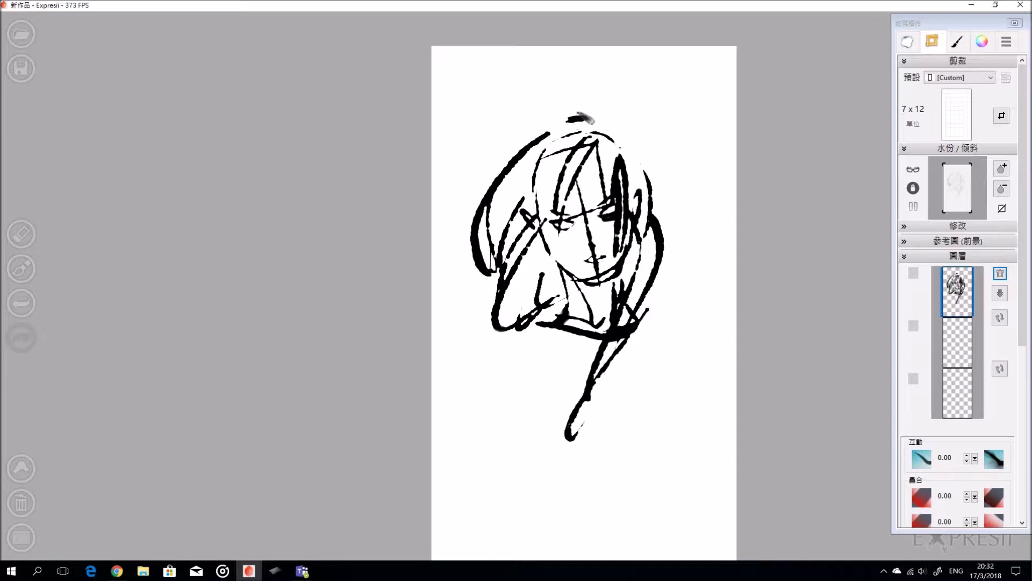
pyautogui.moveTo(628, 131); pyautogui.dragTo(653, 178)
pyautogui.moveTo(596, 114)
pyautogui.mouseDown()
pyautogui.moveTo(563, 116)
pyautogui.moveTo(662, 203)
pyautogui.moveTo(656, 285)
pyautogui.moveTo(637, 329)
pyautogui.moveTo(580, 375)
pyautogui.mouseUp()
# - Sketch the shoulders, the chest lines and the folded arms below the hair
pyautogui.moveTo(628, 340)
pyautogui.mouseDown()
pyautogui.moveTo(585, 420)
pyautogui.moveTo(591, 449)
pyautogui.moveTo(686, 314)
pyautogui.moveTo(699, 372)
pyautogui.moveTo(687, 392)
pyautogui.mouseUp()
pyautogui.moveTo(492, 348)
pyautogui.mouseDown()
pyautogui.moveTo(518, 333)
pyautogui.moveTo(487, 402)
pyautogui.mouseUp()
pyautogui.moveTo(517, 354); pyautogui.dragTo(576, 386)
pyautogui.moveTo(675, 336)
pyautogui.mouseDown()
pyautogui.moveTo(603, 381)
pyautogui.moveTo(695, 398)
pyautogui.mouseUp()
pyautogui.moveTo(517, 413)
pyautogui.mouseDown()
pyautogui.moveTo(498, 430)
pyautogui.moveTo(496, 481)
pyautogui.mouseUp()
pyautogui.moveTo(501, 446)
pyautogui.mouseDown()
pyautogui.moveTo(672, 386)
pyautogui.moveTo(709, 424)
pyautogui.mouseUp()
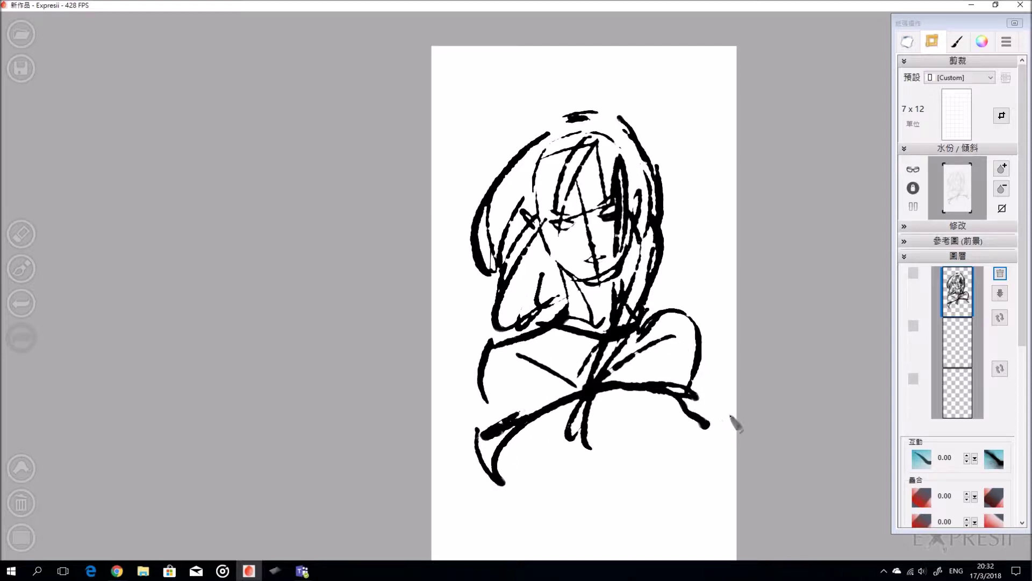
# - Swap the sketch onto the middle layer and fade that layer to light grey
pyautogui.moveTo(736, 306); pyautogui.dragTo(774, 321)
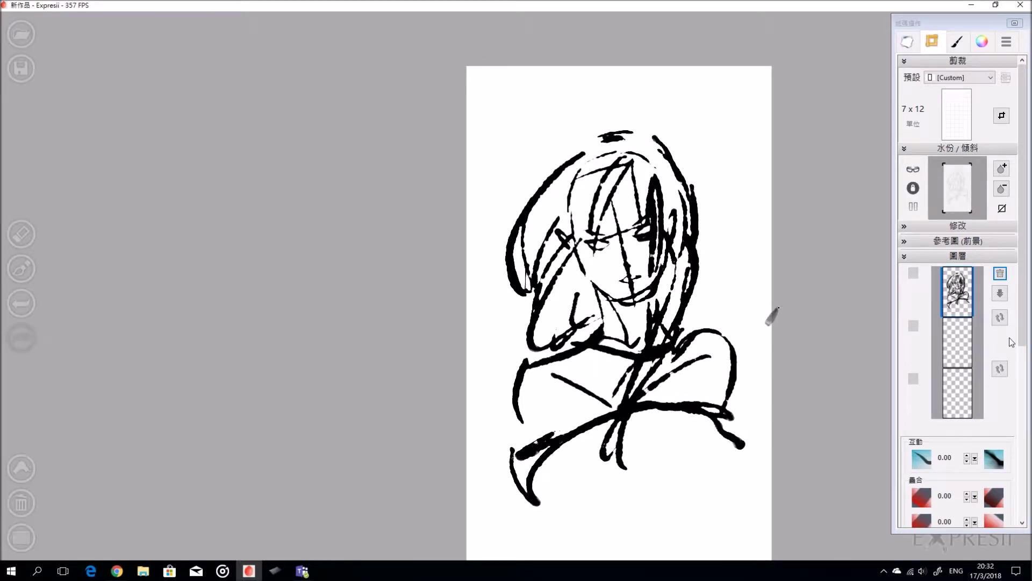
pyautogui.click(999, 322)
pyautogui.moveTo(672, 305); pyautogui.dragTo(705, 293)
pyautogui.moveTo(913, 326); pyautogui.dragTo(914, 351)
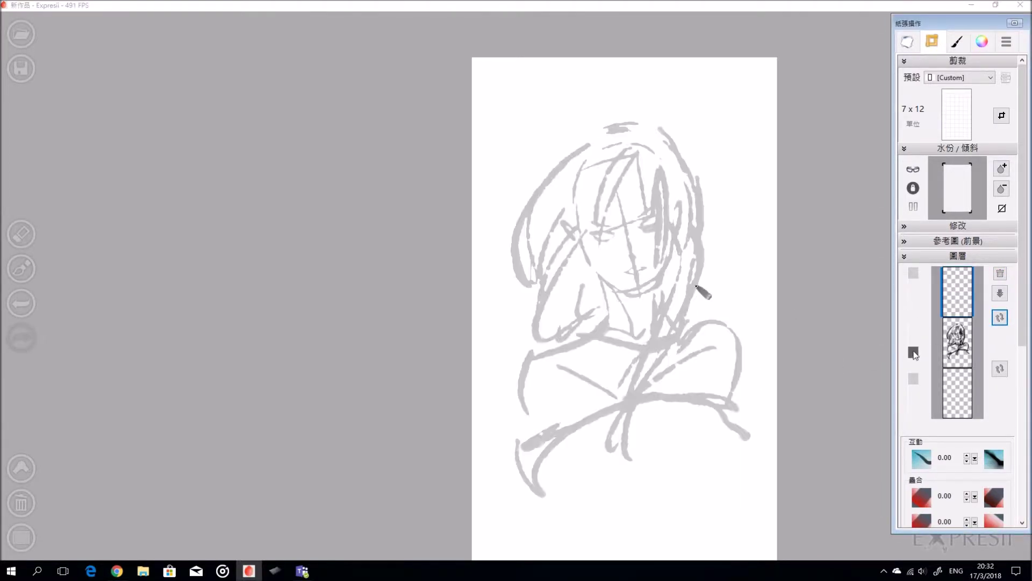
# - Set the brush to size 1 with water level 3 for detailing the face
pyautogui.moveTo(664, 356); pyautogui.dragTo(643, 347)
pyautogui.scroll(1, 634, 342)
pyautogui.moveTo(651, 246)
pyautogui.mouseDown()
pyautogui.moveTo(652, 295)
pyautogui.moveTo(680, 340)
pyautogui.mouseUp()
pyautogui.scroll(1, 650, 298)
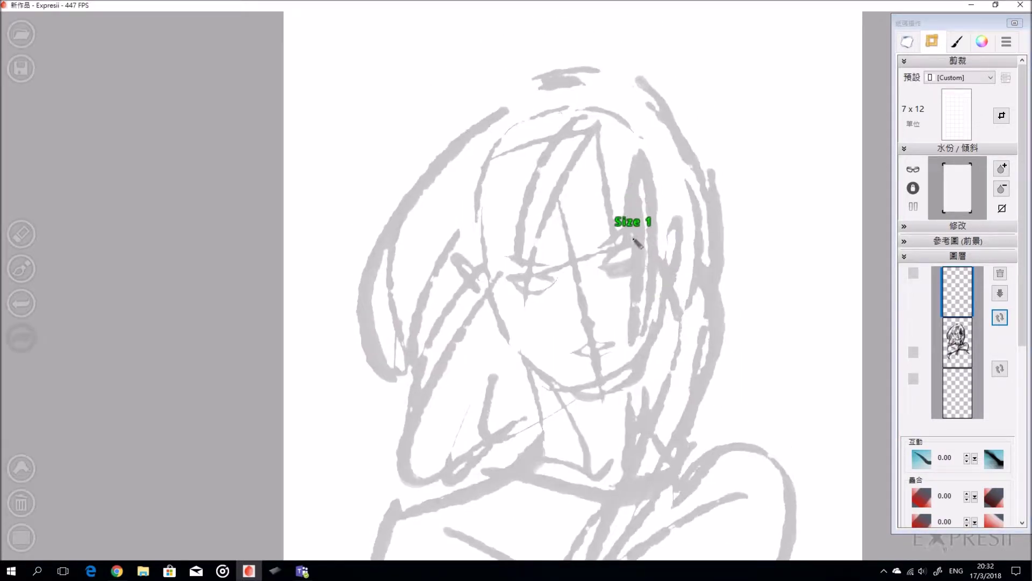
pyautogui.press('3')
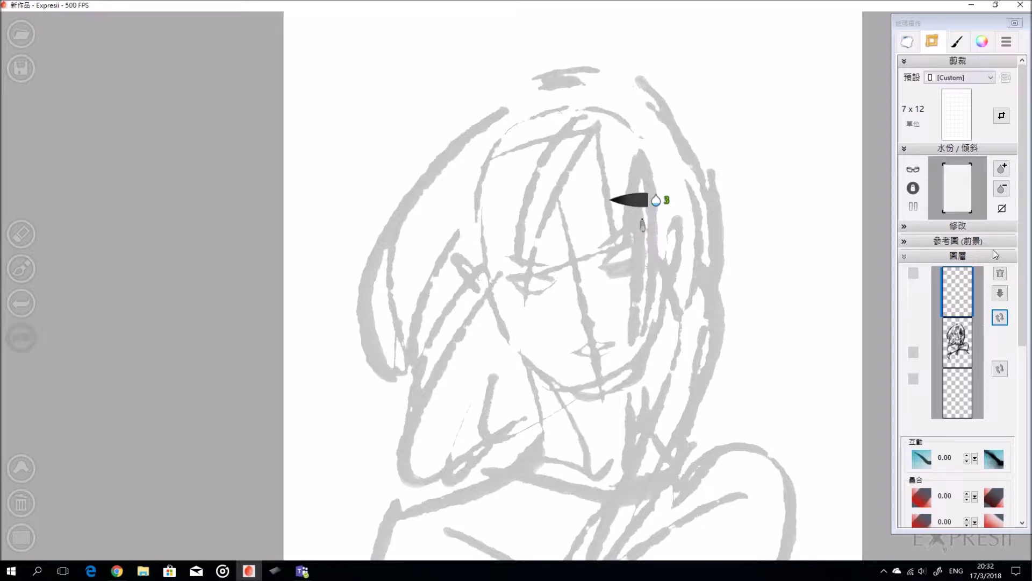
# - Load the brush with a dark purple and a dark brown from the colour wheel
pyautogui.click(982, 41)
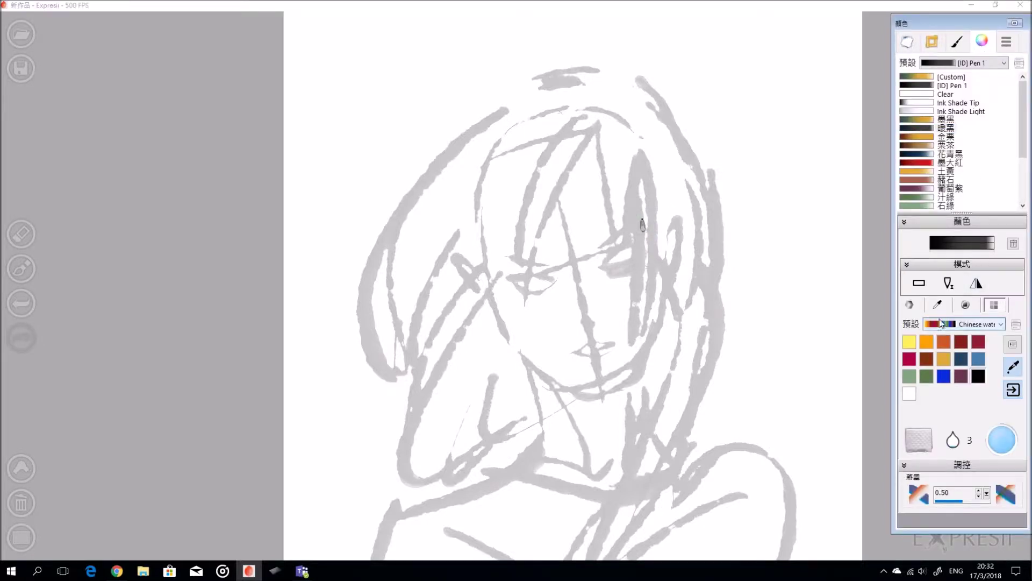
pyautogui.click(966, 305)
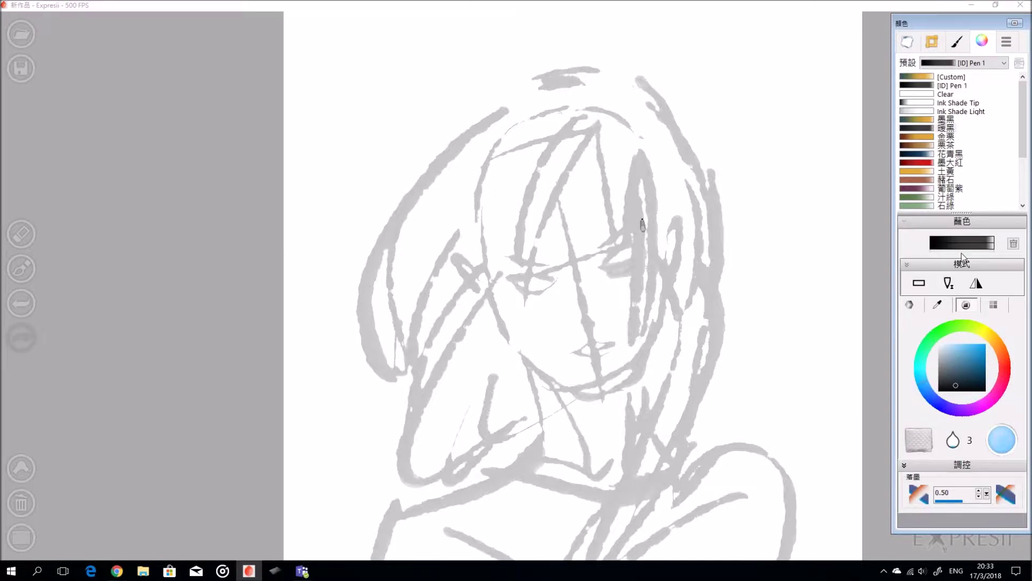
pyautogui.click(963, 412)
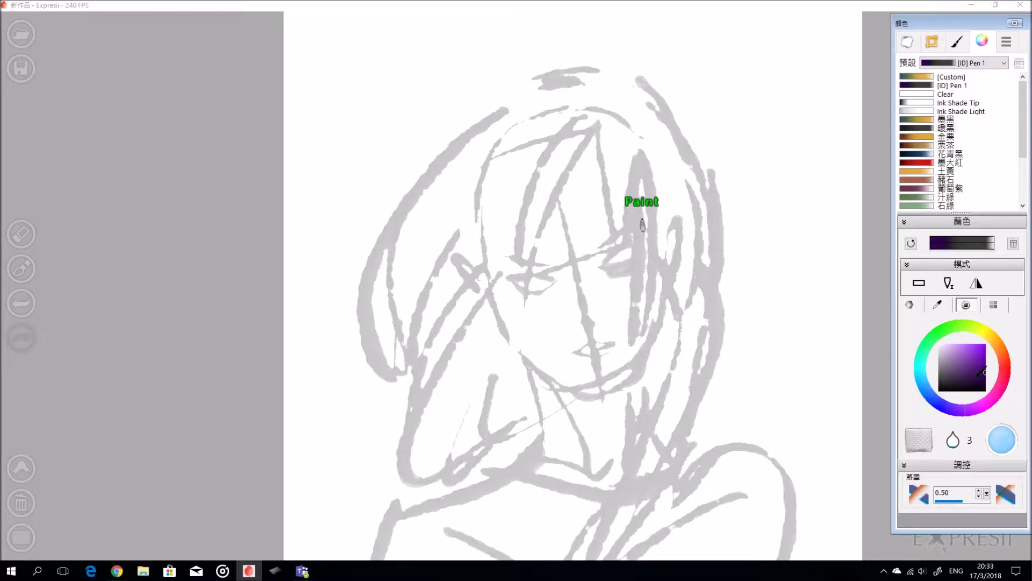
pyautogui.moveTo(984, 414); pyautogui.dragTo(1012, 362)
pyautogui.click(961, 372)
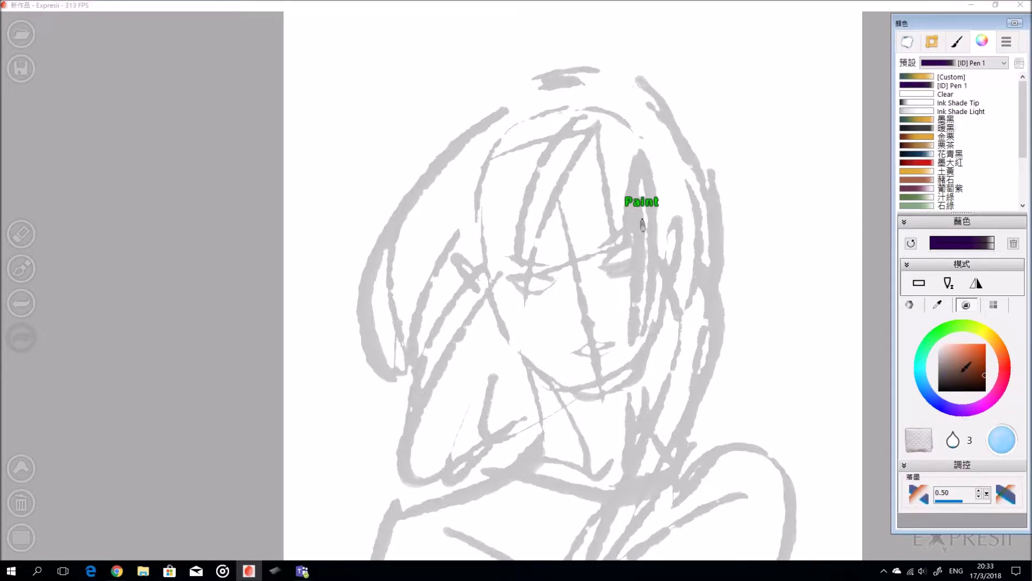
# - Set the brush's Lt value to -0.4 and its water level to 6 for inking the eyes
pyautogui.moveTo(700, 327); pyautogui.dragTo(749, 374)
pyautogui.moveTo(692, 270); pyautogui.dragTo(654, 289)
pyautogui.hotkey('shift', '4')
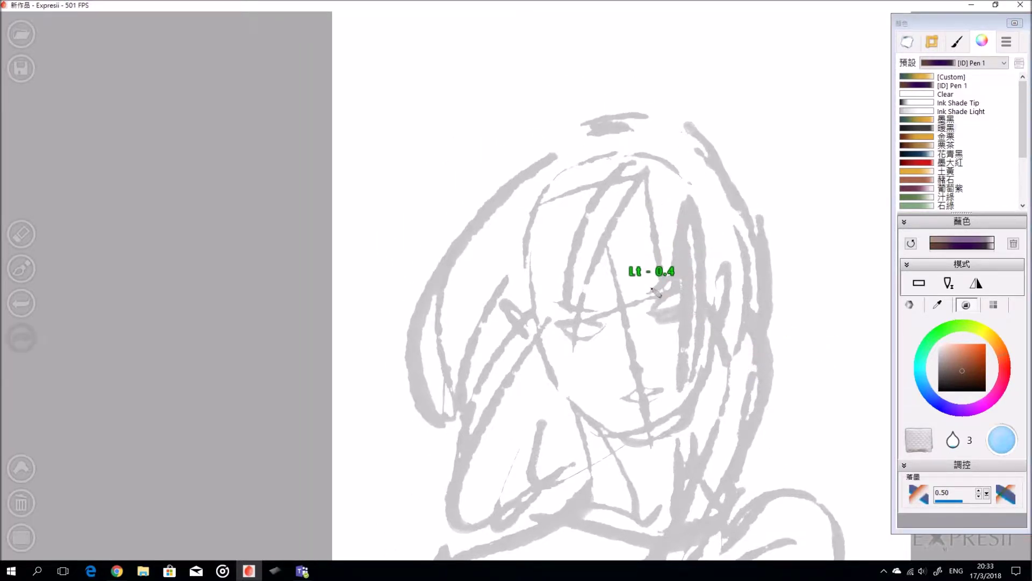
pyautogui.press('1')
pyautogui.press('6')
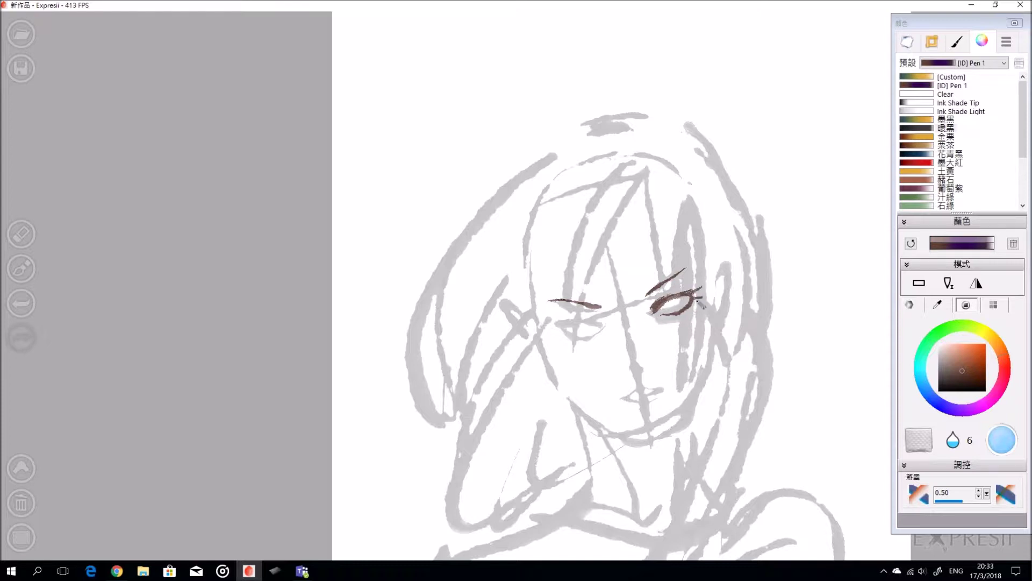
# - Ink the lids and lashes of both eyes, and shade the nose bridge beside the left eye with water level 9
pyautogui.moveTo(698, 295); pyautogui.dragTo(704, 298)
pyautogui.press('e')
pyautogui.press('e')
pyautogui.moveTo(557, 322); pyautogui.dragTo(602, 323)
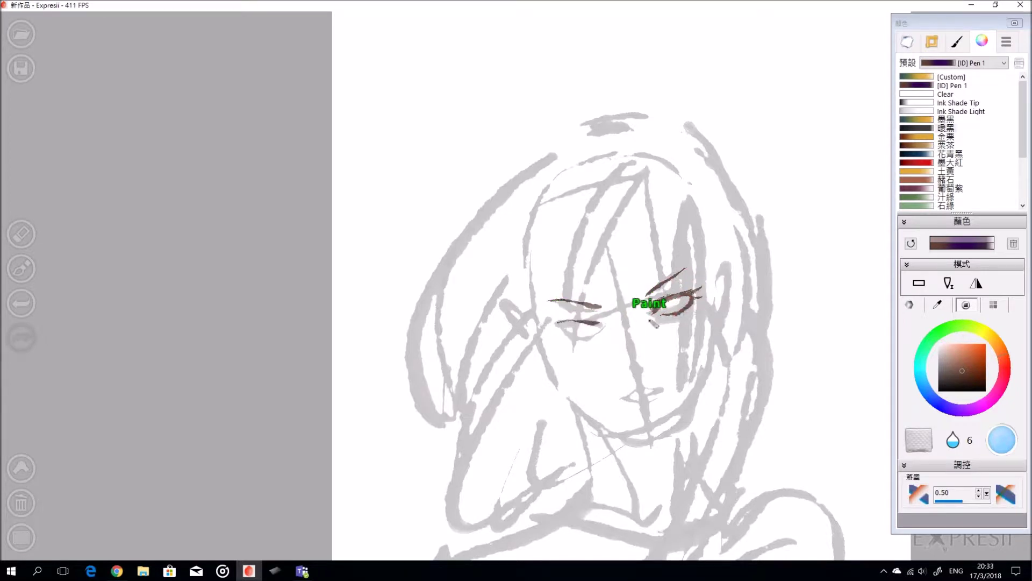
pyautogui.moveTo(678, 326); pyautogui.dragTo(640, 327)
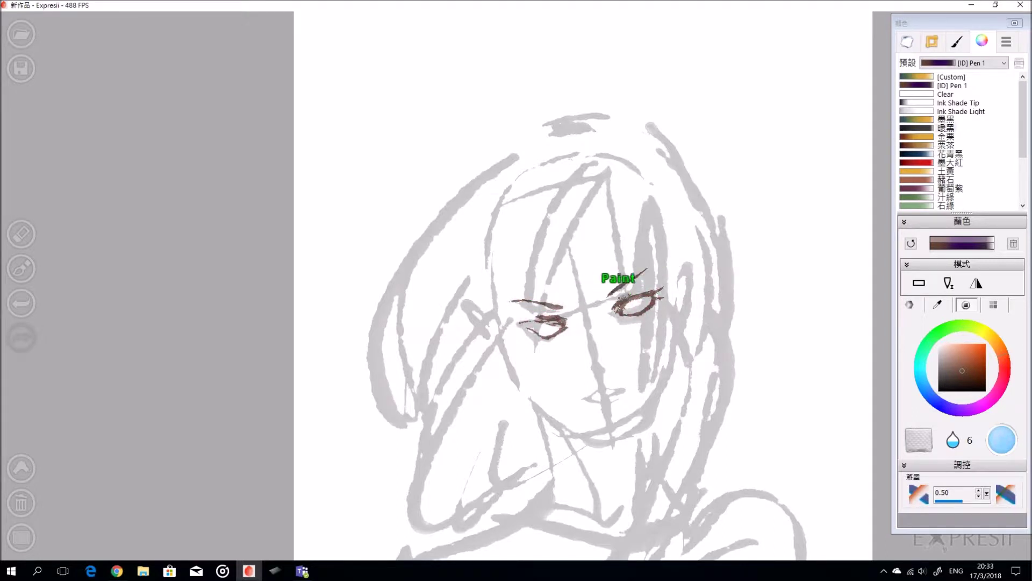
pyautogui.moveTo(530, 322); pyautogui.dragTo(517, 324)
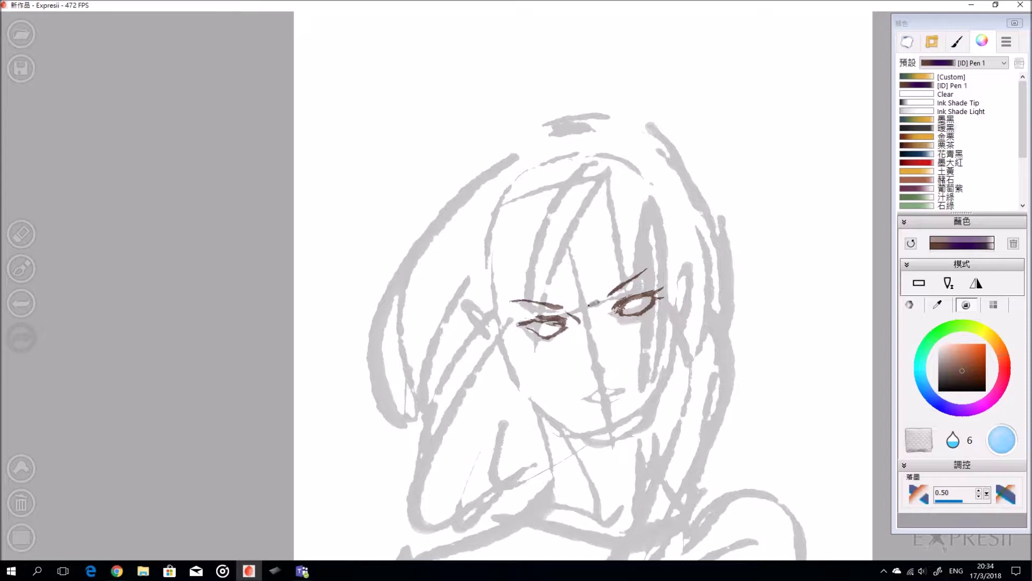
pyautogui.press('9')
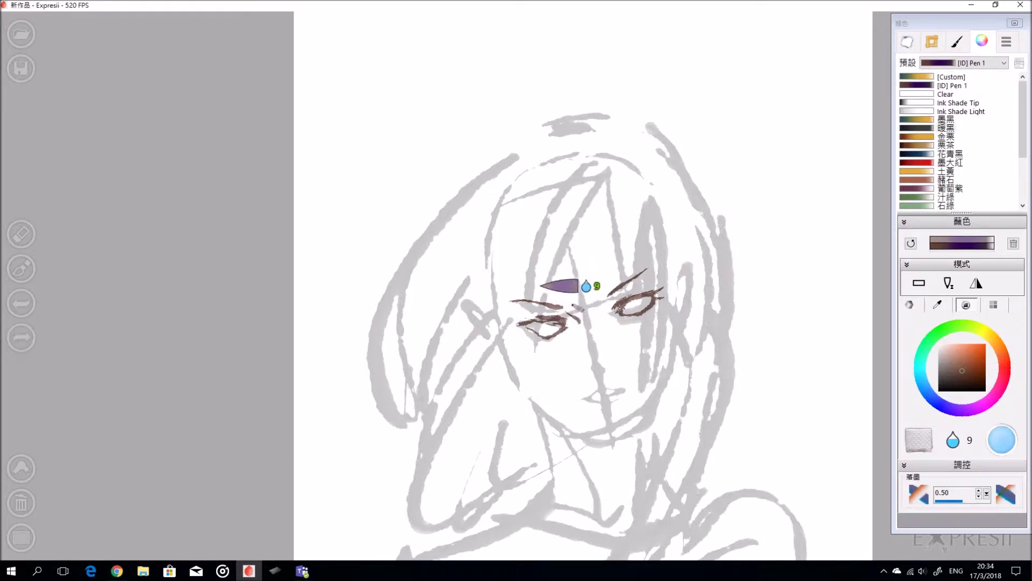
pyautogui.moveTo(573, 318); pyautogui.dragTo(580, 322)
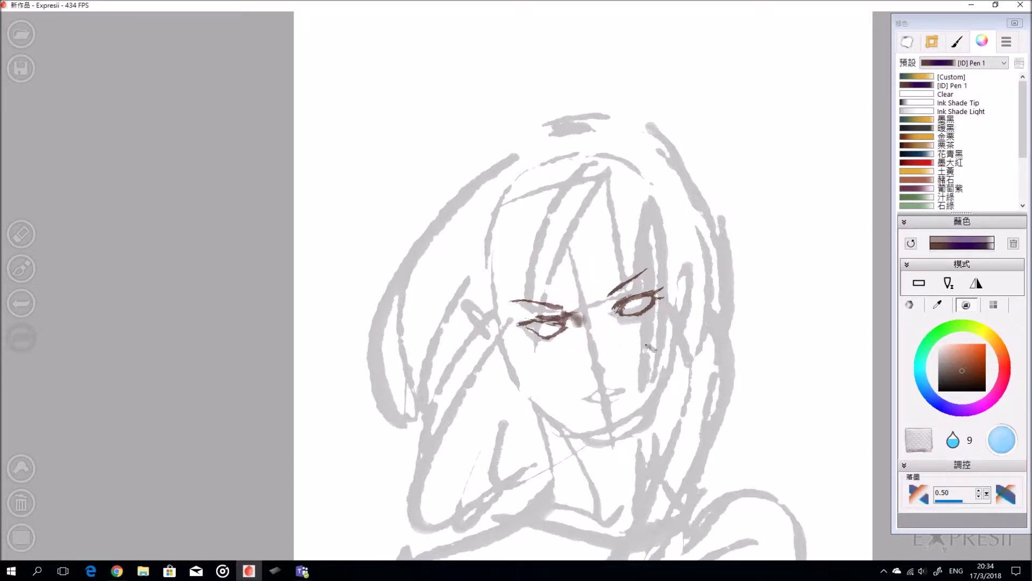
# - Ink both nostrils with water level 6 and an Lt value of -0.1
pyautogui.press('q')
pyautogui.press('q')
pyautogui.press('q')
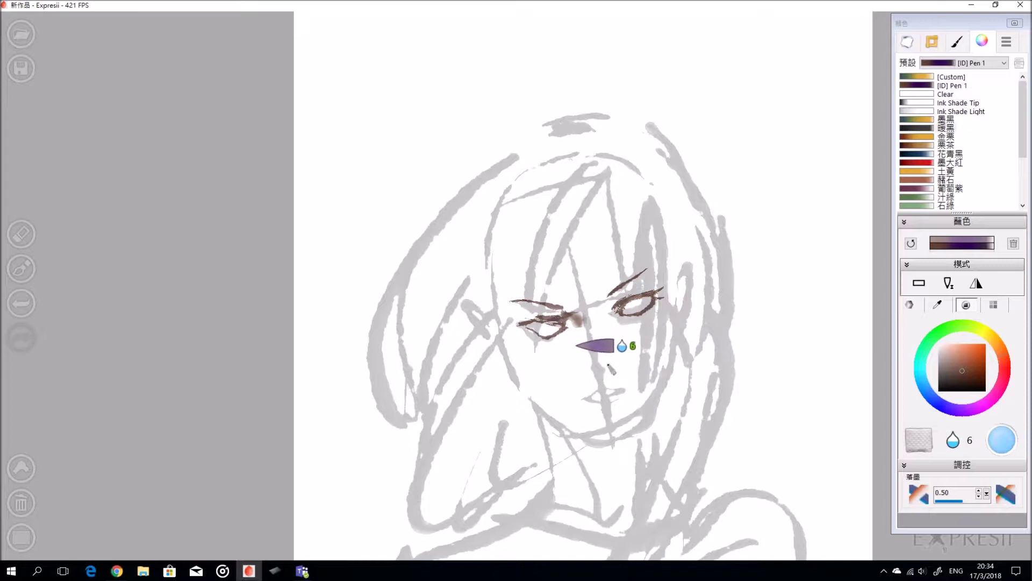
pyautogui.press('a')
pyautogui.press('a')
pyautogui.press('a')
pyautogui.press('a')
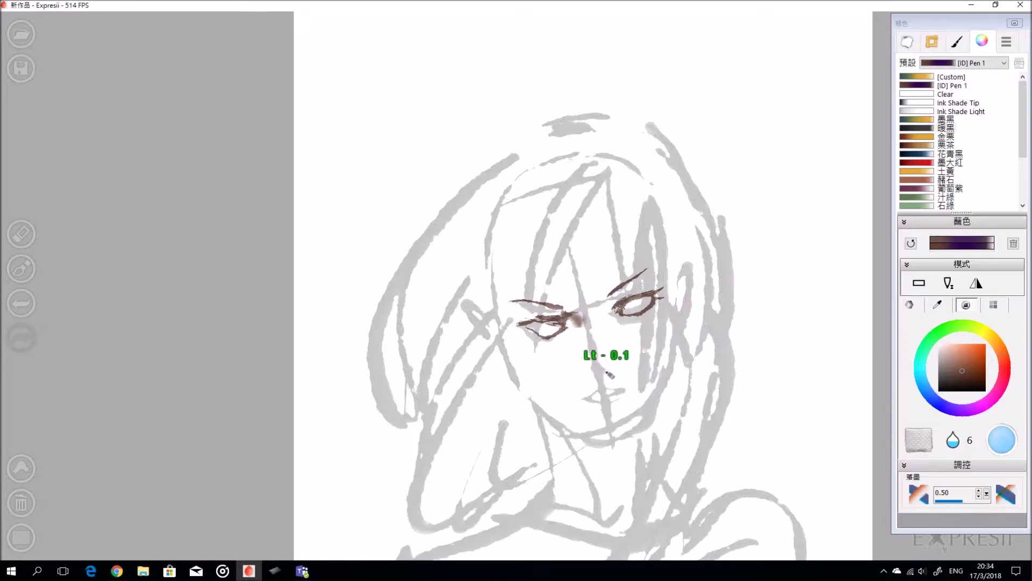
pyautogui.moveTo(589, 371); pyautogui.dragTo(601, 374)
pyautogui.moveTo(607, 372); pyautogui.dragTo(614, 367)
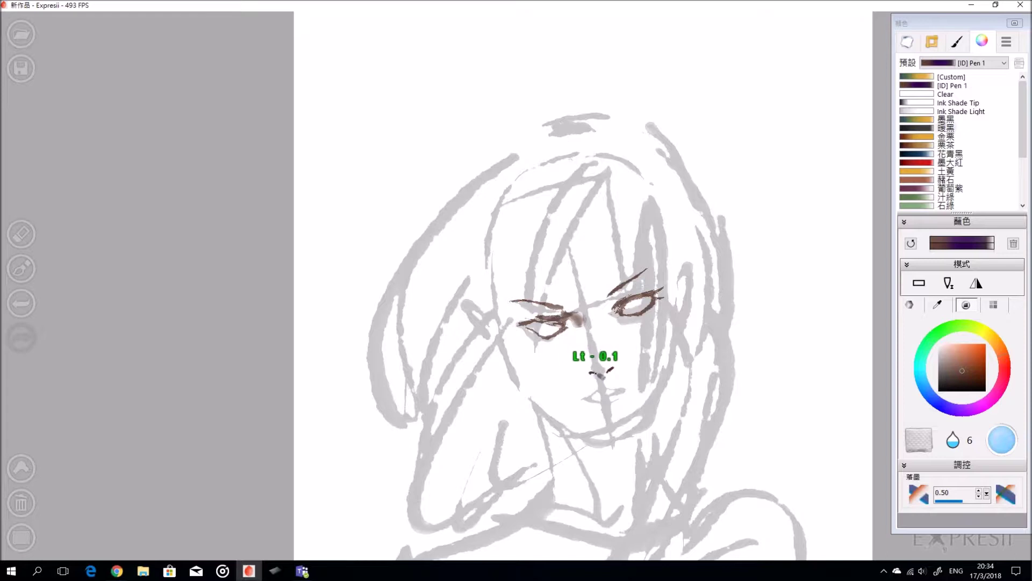
# - Shade the underside of the nose with the Lt value at -0.4
pyautogui.press('s')
pyautogui.press('s')
pyautogui.press('s')
pyautogui.press('s')
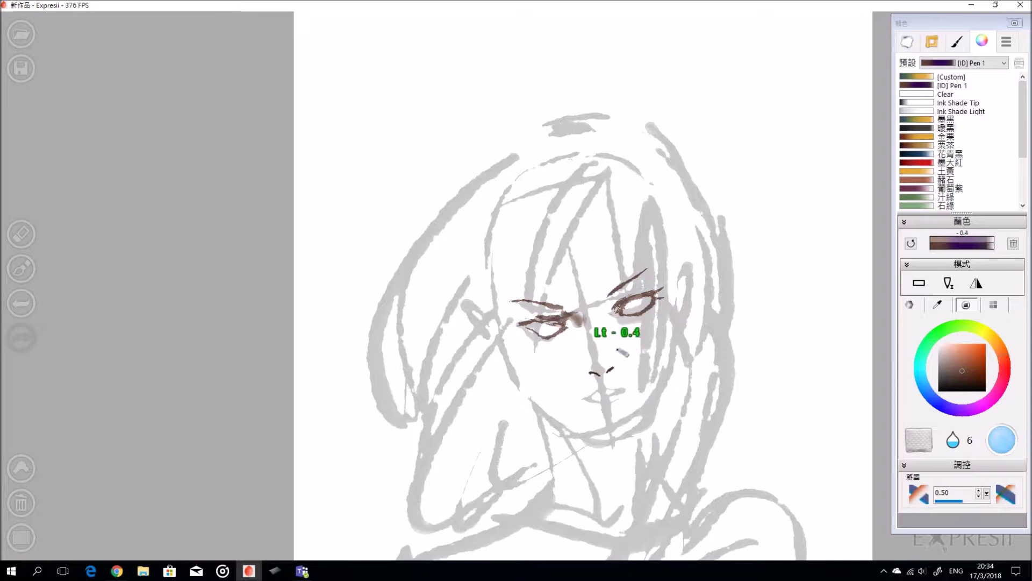
pyautogui.moveTo(591, 371); pyautogui.dragTo(602, 376)
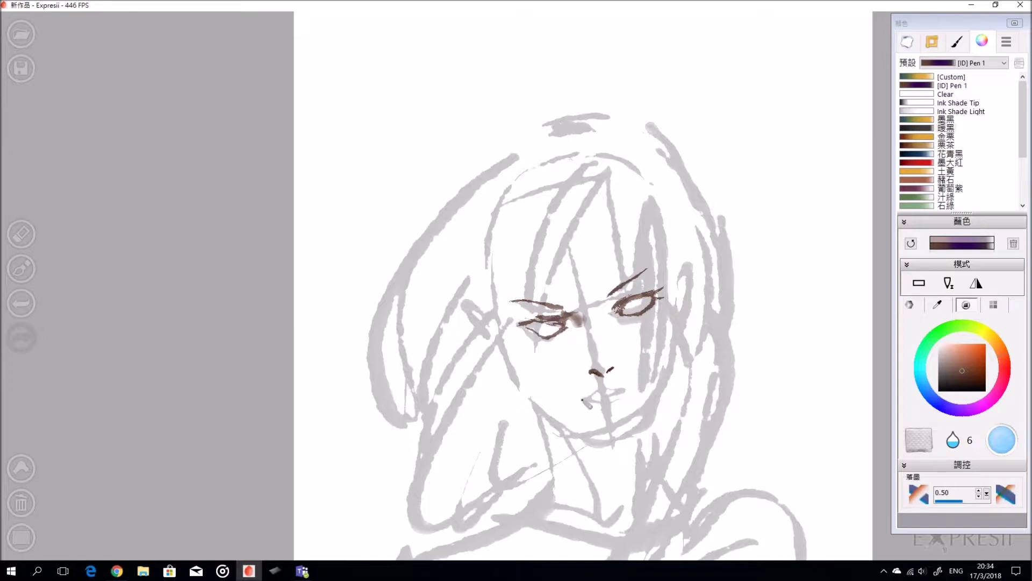
# - Ink the mouth line with a darker brush load and undo the shading under the lower lip
pyautogui.press('a')
pyautogui.press('a')
pyautogui.press('a')
pyautogui.press('a')
pyautogui.moveTo(584, 400); pyautogui.dragTo(629, 389)
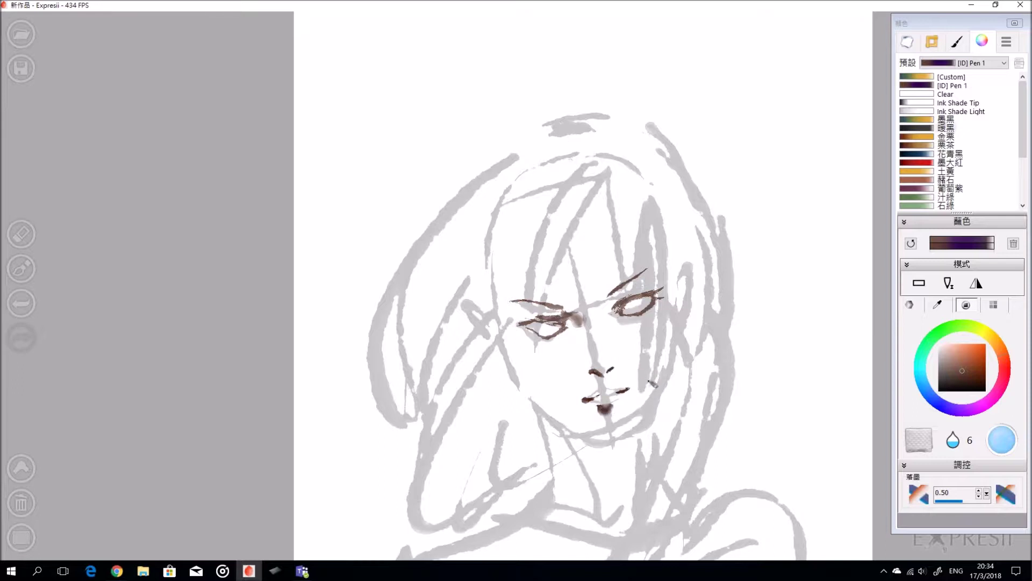
pyautogui.press('z')
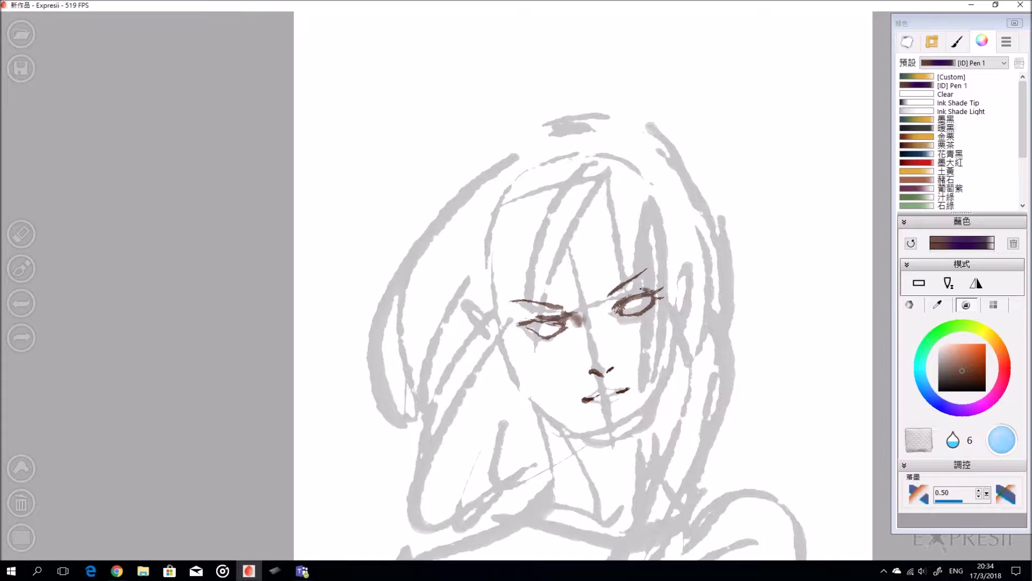
# - Ink the irises inside both eyes
pyautogui.press('b')
pyautogui.moveTo(625, 311)
pyautogui.mouseDown()
pyautogui.moveTo(650, 306)
pyautogui.moveTo(622, 311)
pyautogui.moveTo(647, 296)
pyautogui.moveTo(627, 305)
pyautogui.moveTo(629, 288)
pyautogui.moveTo(645, 280)
pyautogui.mouseUp()
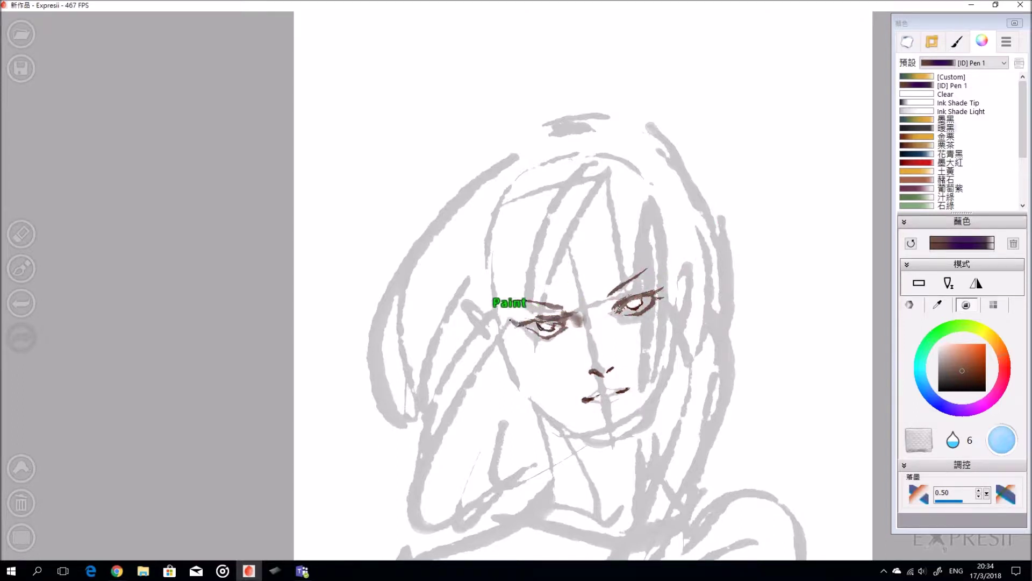
# - Ink the contours of both cheeks with dark strokes, thickening the left one toward the jaw
pyautogui.moveTo(690, 310); pyautogui.dragTo(605, 305)
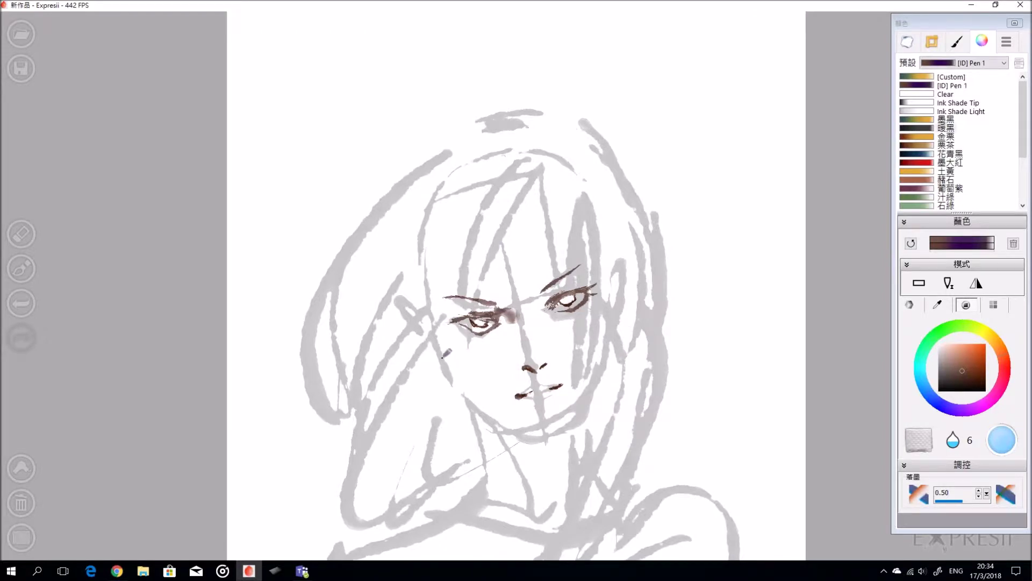
pyautogui.moveTo(435, 340); pyautogui.dragTo(465, 399)
pyautogui.moveTo(612, 313); pyautogui.dragTo(607, 363)
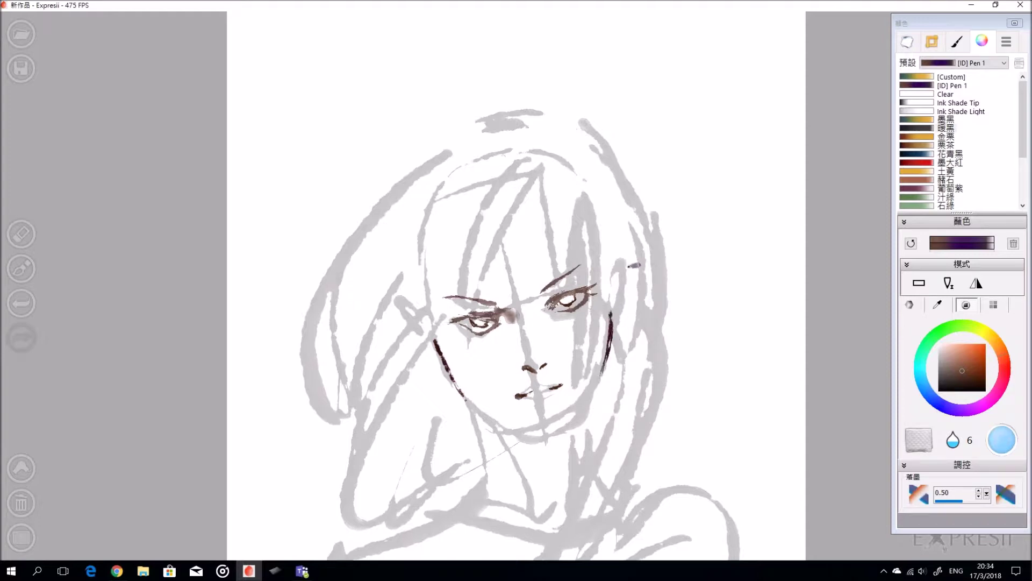
pyautogui.moveTo(436, 338); pyautogui.dragTo(465, 398)
pyautogui.moveTo(482, 383); pyautogui.dragTo(478, 390)
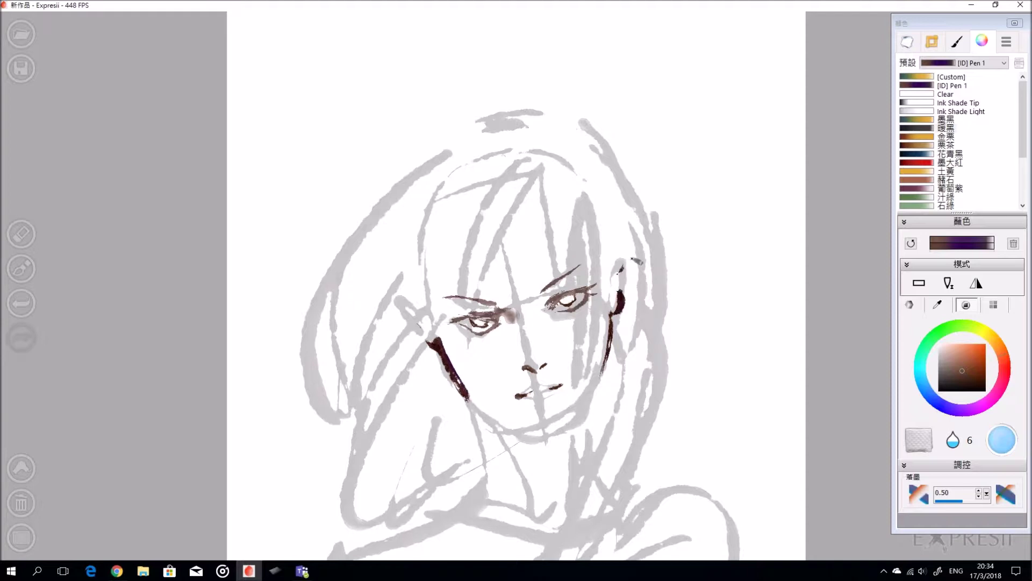
# - Undo the last stroke on the right ear and ink the ears in near-black
pyautogui.moveTo(623, 267); pyautogui.dragTo(626, 291)
pyautogui.hotkey('ctrl', 'z')
pyautogui.click(985, 389)
pyautogui.moveTo(613, 277)
pyautogui.mouseDown()
pyautogui.moveTo(627, 259)
pyautogui.moveTo(619, 313)
pyautogui.mouseUp()
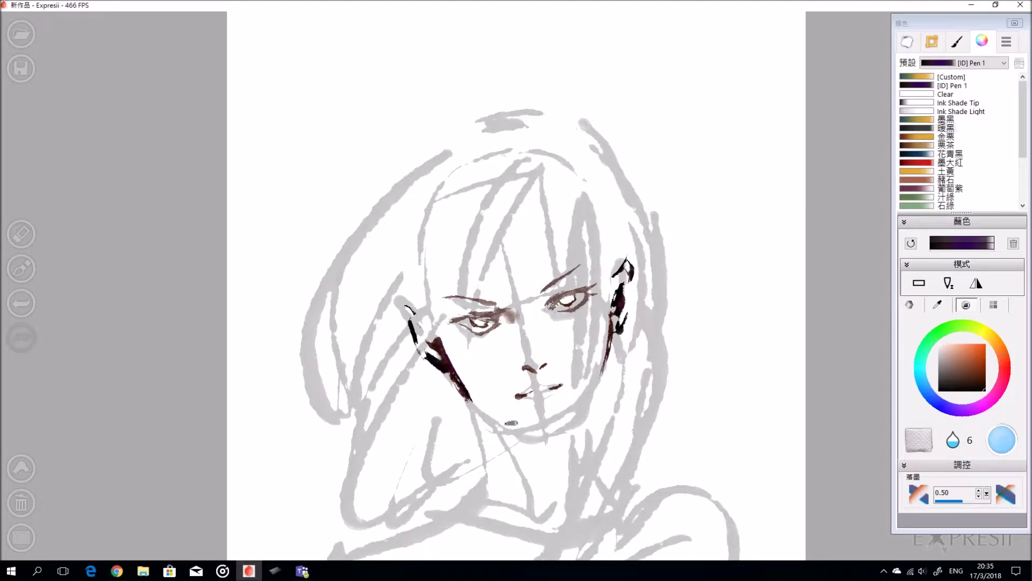
# - Load the brush with a dark brown and shift the colour wheel's hue to purple
pyautogui.click(967, 385)
pyautogui.moveTo(967, 382); pyautogui.dragTo(962, 412)
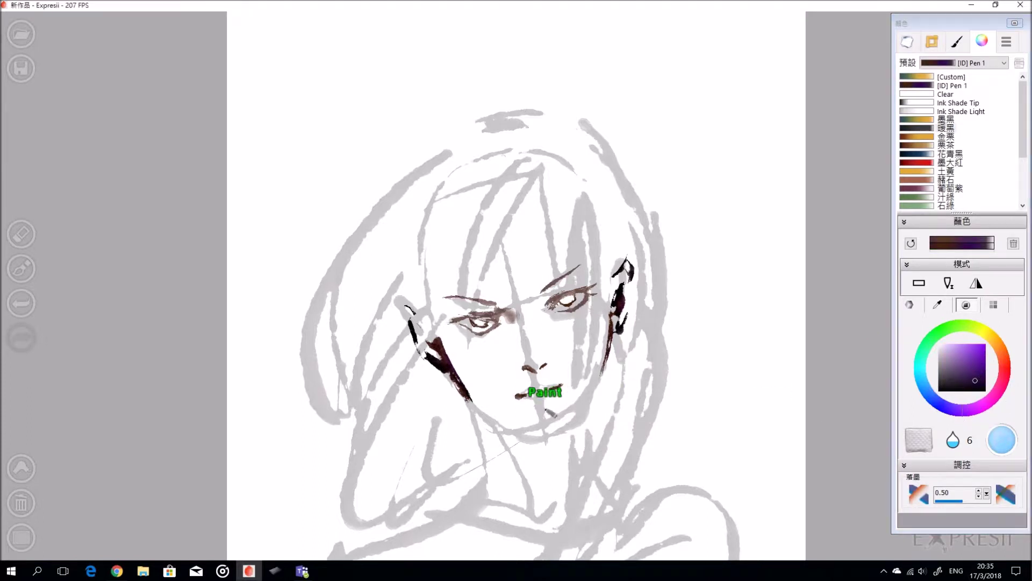
# - Ink the jawline down to the chin from both cheeks and add dark contour lines on the neck
pyautogui.moveTo(468, 398); pyautogui.dragTo(527, 433)
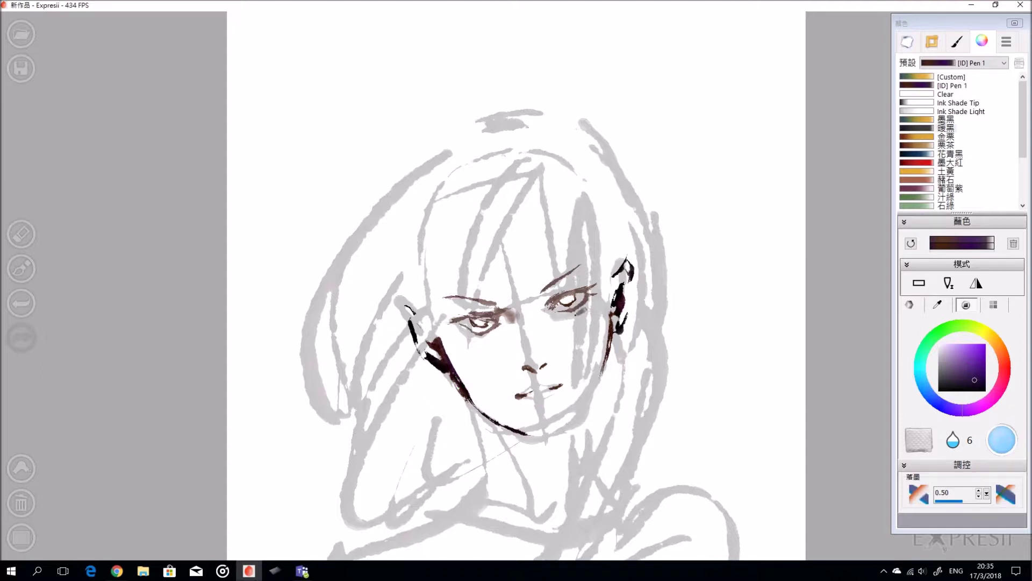
pyautogui.moveTo(475, 409); pyautogui.dragTo(533, 437)
pyautogui.moveTo(484, 411)
pyautogui.mouseDown()
pyautogui.moveTo(525, 434)
pyautogui.moveTo(558, 435)
pyautogui.mouseUp()
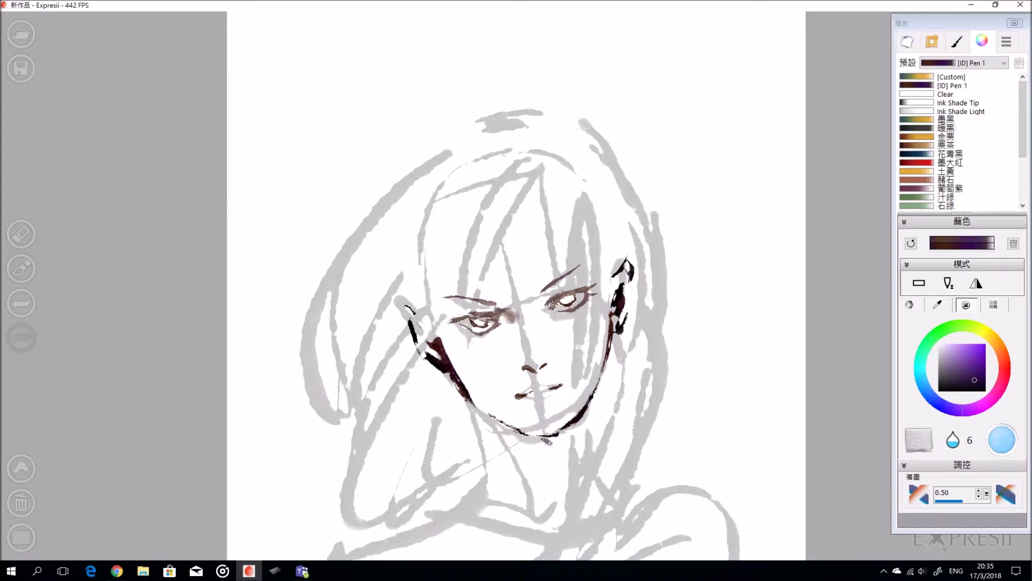
pyautogui.moveTo(473, 411)
pyautogui.mouseDown()
pyautogui.moveTo(484, 470)
pyautogui.moveTo(544, 515)
pyautogui.moveTo(536, 535)
pyautogui.mouseUp()
pyautogui.moveTo(597, 495); pyautogui.dragTo(633, 454)
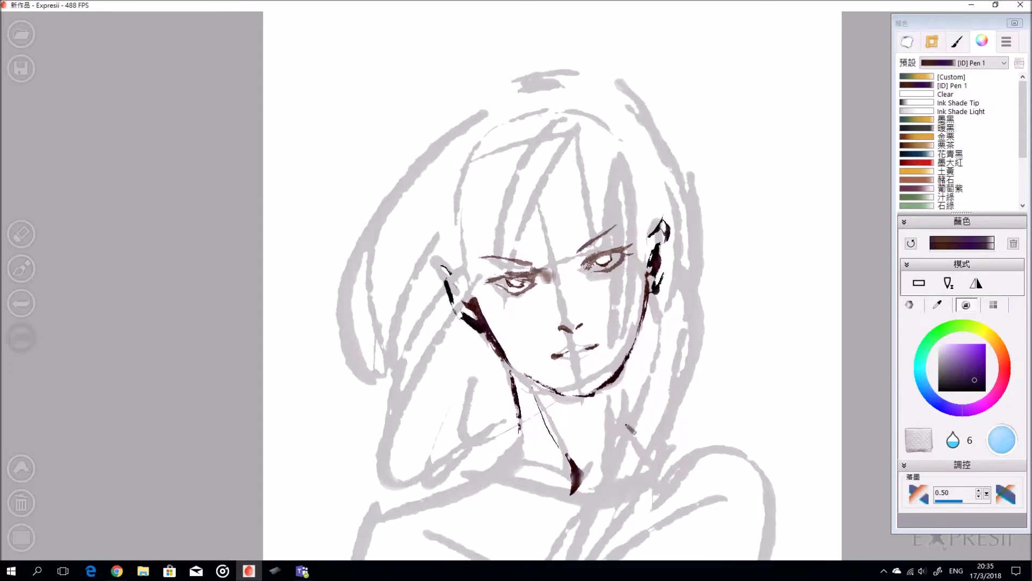
# - Dilute the brush's colour load to a pale purple wash and raise its wetness to 10
pyautogui.press('Up')
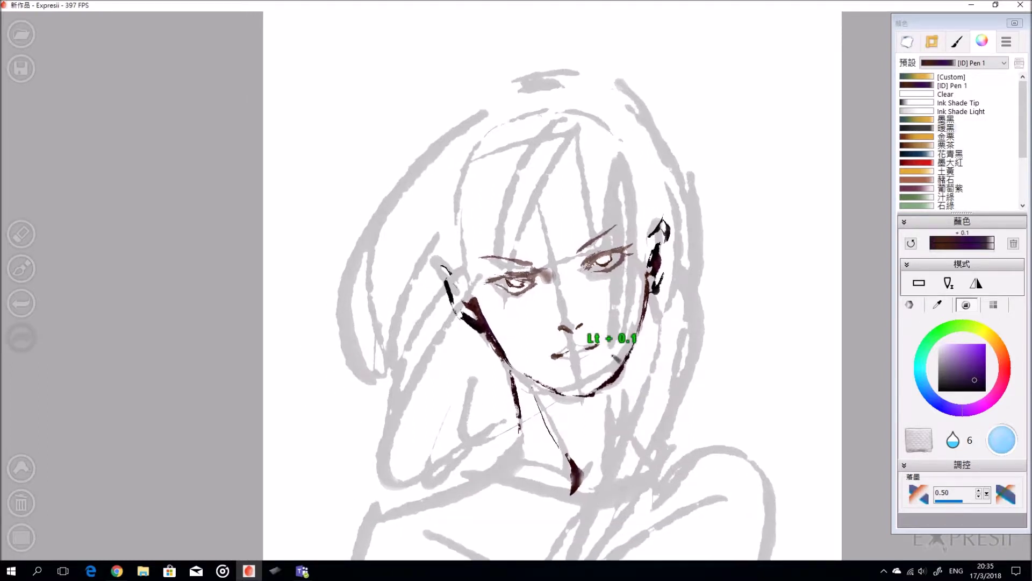
pyautogui.press('Down')
pyautogui.press('Down')
pyautogui.press('Down')
pyautogui.press('Down')
pyautogui.press('Down')
pyautogui.press('Down')
pyautogui.press('Down')
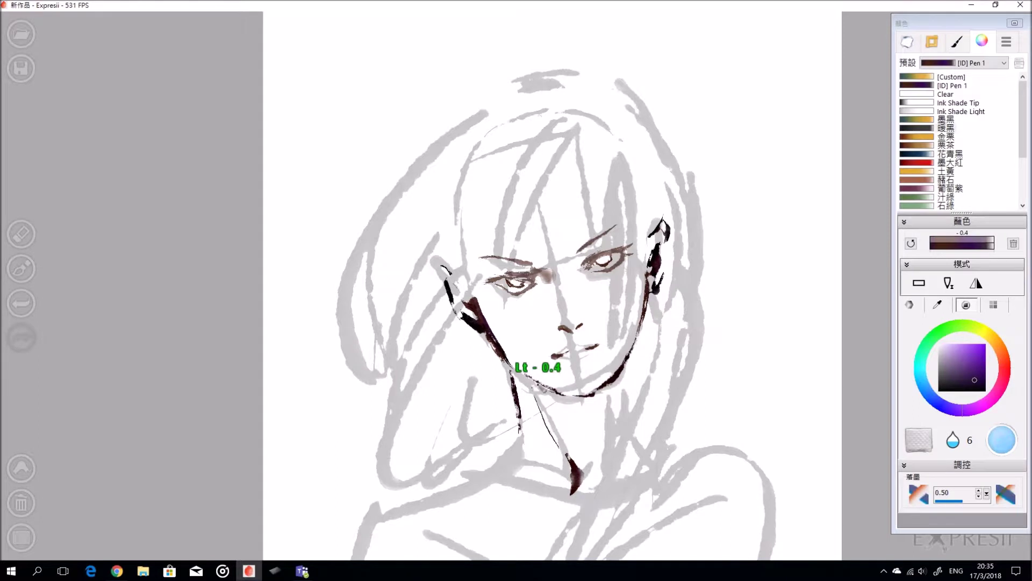
pyautogui.press('Right')
pyautogui.press('Right')
pyautogui.press('Right')
pyautogui.press('Right')
pyautogui.press('Right')
pyautogui.press('Right')
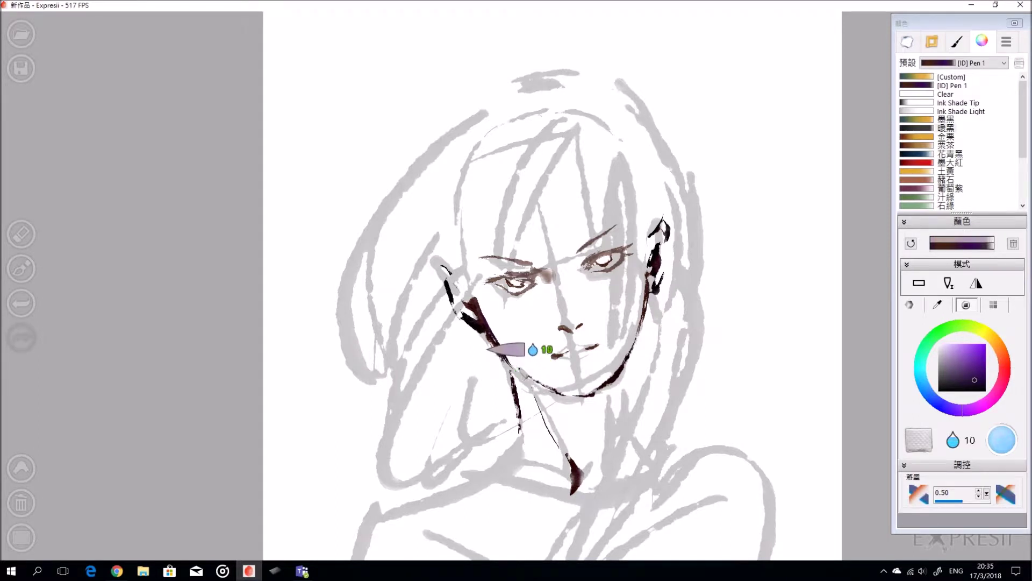
# - Raise the wetness to 12 and blend a wash beneath the left jaw corner, comparing it by undoing and redoing
pyautogui.moveTo(515, 374); pyautogui.dragTo(537, 393)
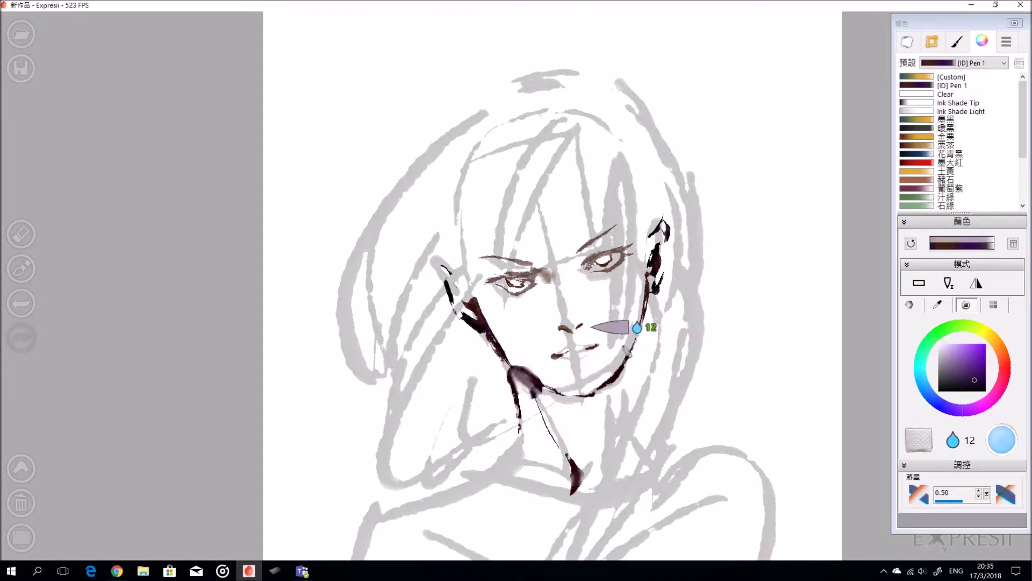
pyautogui.hotkey('ctrl', 'z')
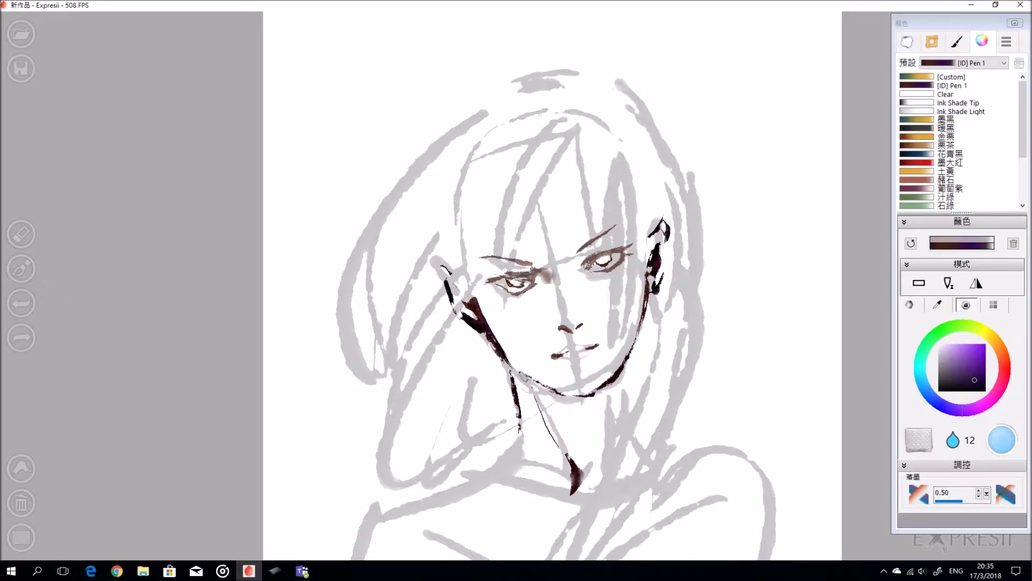
pyautogui.hotkey('ctrl', 'y')
pyautogui.hotkey('ctrl', 'z')
pyautogui.hotkey('ctrl', 'y')
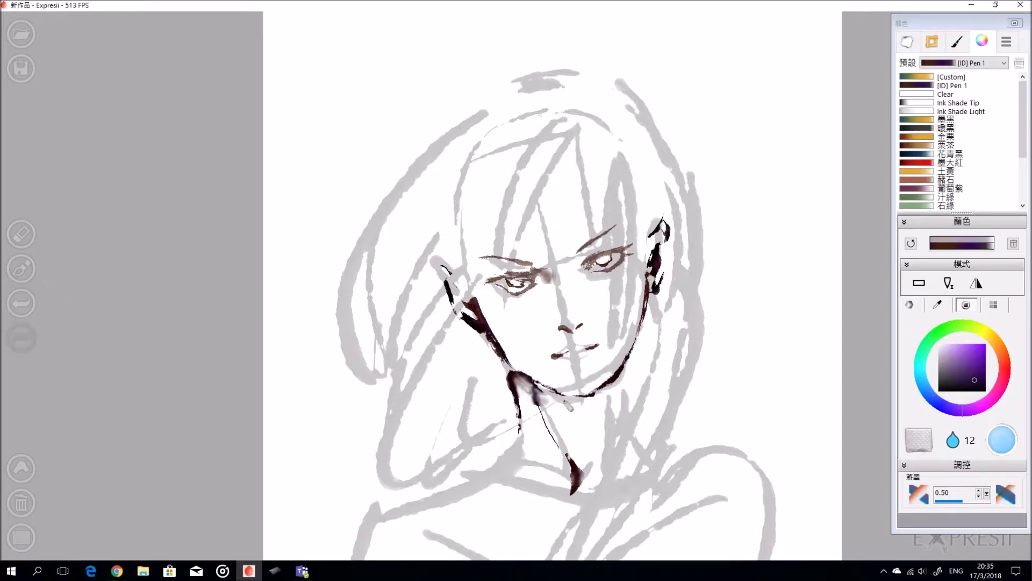
pyautogui.moveTo(511, 368); pyautogui.dragTo(505, 379)
pyautogui.moveTo(497, 344); pyautogui.dragTo(508, 390)
# - Shade beneath the right side of the jaw and down the neck with a diluted wash, undoing the first strokes
pyautogui.moveTo(657, 293); pyautogui.dragTo(598, 399)
pyautogui.hotkey('ctrl', 'z')
pyautogui.hotkey('ctrl', 'z')
pyautogui.moveTo(638, 339)
pyautogui.mouseDown()
pyautogui.moveTo(589, 398)
pyautogui.moveTo(612, 407)
pyautogui.moveTo(603, 448)
pyautogui.mouseUp()
pyautogui.moveTo(612, 396); pyautogui.dragTo(602, 446)
# - Undo the trial wash on the front of the neck and erase the thin ink line there
pyautogui.moveTo(540, 402); pyautogui.dragTo(576, 488)
pyautogui.hotkey('ctrl', 'z')
pyautogui.press('e')
pyautogui.moveTo(546, 414); pyautogui.dragTo(559, 458)
pyautogui.press('e')
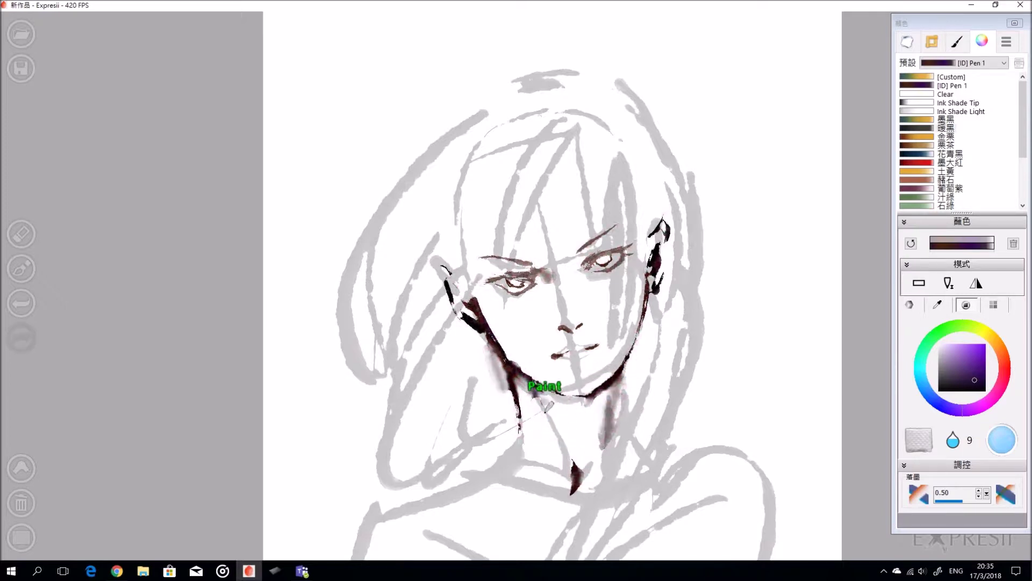
# - Soften the ink inside both ears with the diluted brush
pyautogui.moveTo(662, 221); pyautogui.dragTo(662, 226)
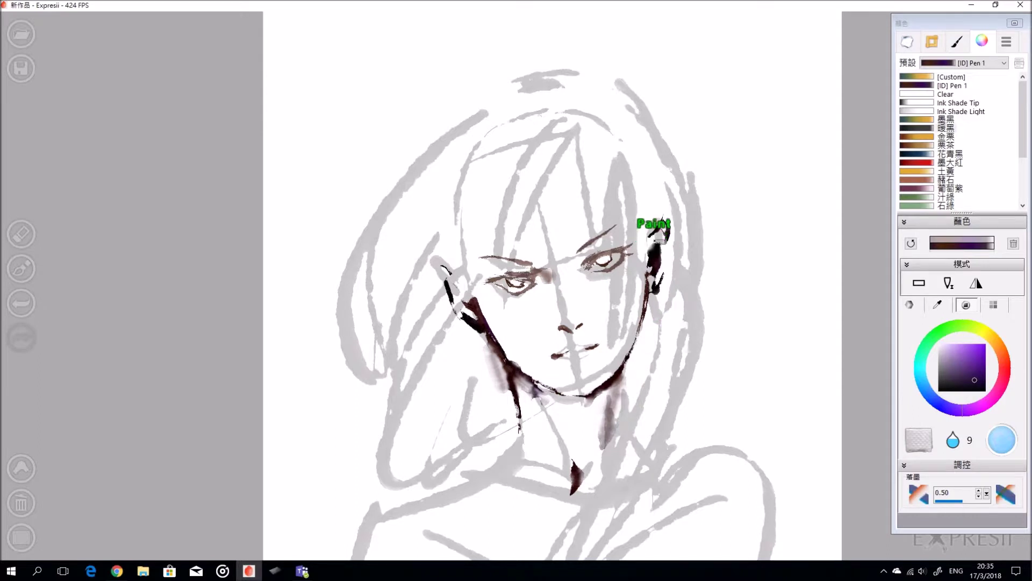
pyautogui.moveTo(457, 277); pyautogui.dragTo(473, 314)
pyautogui.moveTo(675, 373); pyautogui.dragTo(629, 427)
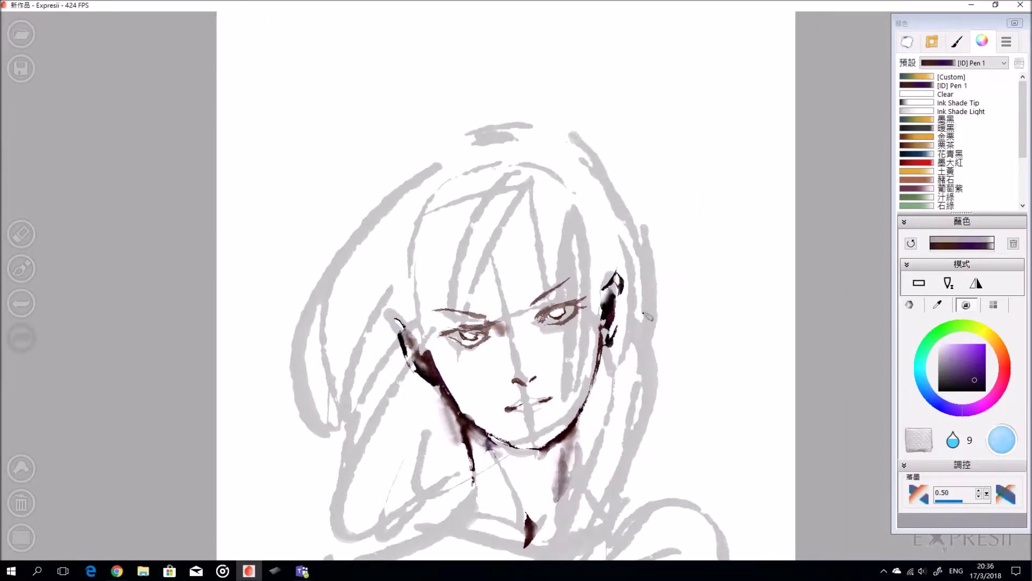
# - Set the brush wetness to 1 and its load to Lt + 0.6, and darken the eyebrows and eyelid lines
pyautogui.press('Down')
pyautogui.press('Down')
pyautogui.press('Down')
pyautogui.press('Down')
pyautogui.press('Down')
pyautogui.press('Down')
pyautogui.press('Down')
pyautogui.press('Down')
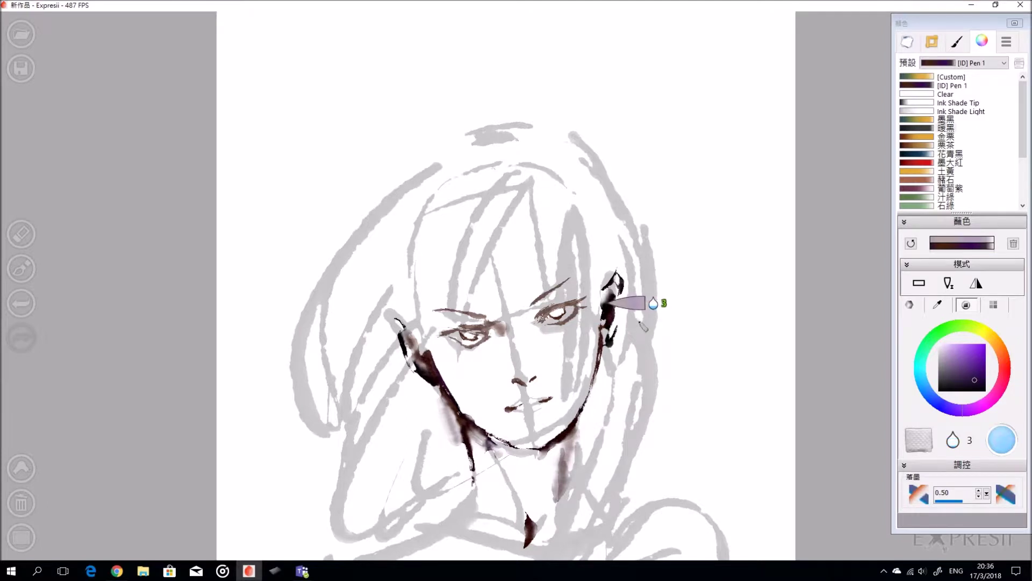
pyautogui.press('Left')
pyautogui.press('Left')
pyautogui.press('Left')
pyautogui.press('Left')
pyautogui.press('Left')
pyautogui.press('Left')
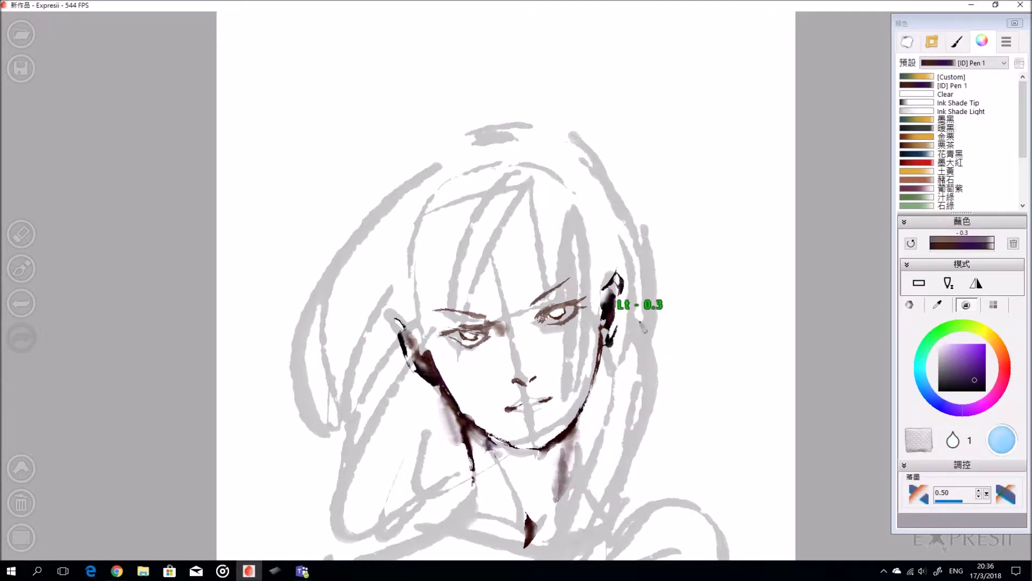
pyautogui.press('Right')
pyautogui.press('Right')
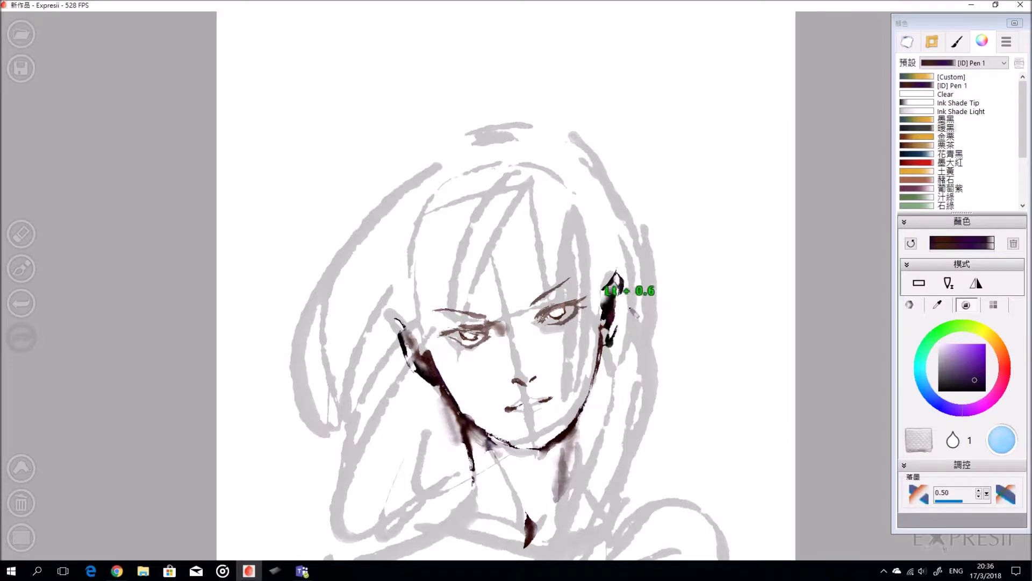
pyautogui.moveTo(538, 316); pyautogui.dragTo(586, 298)
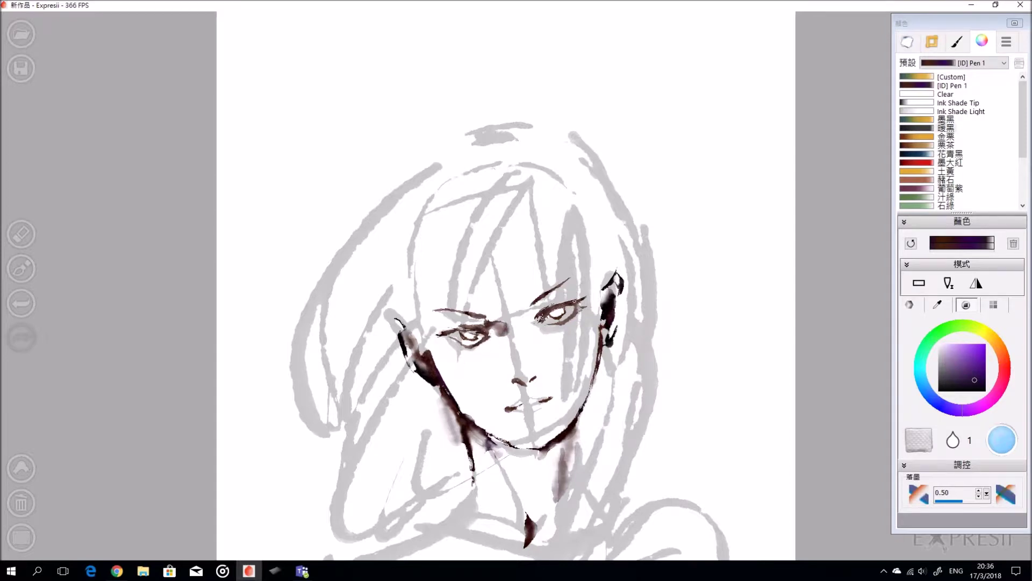
# - Load the brush with near-black purple, set the wetness to 7 and ink the pupils of both eyes
pyautogui.moveTo(986, 374); pyautogui.dragTo(1008, 402)
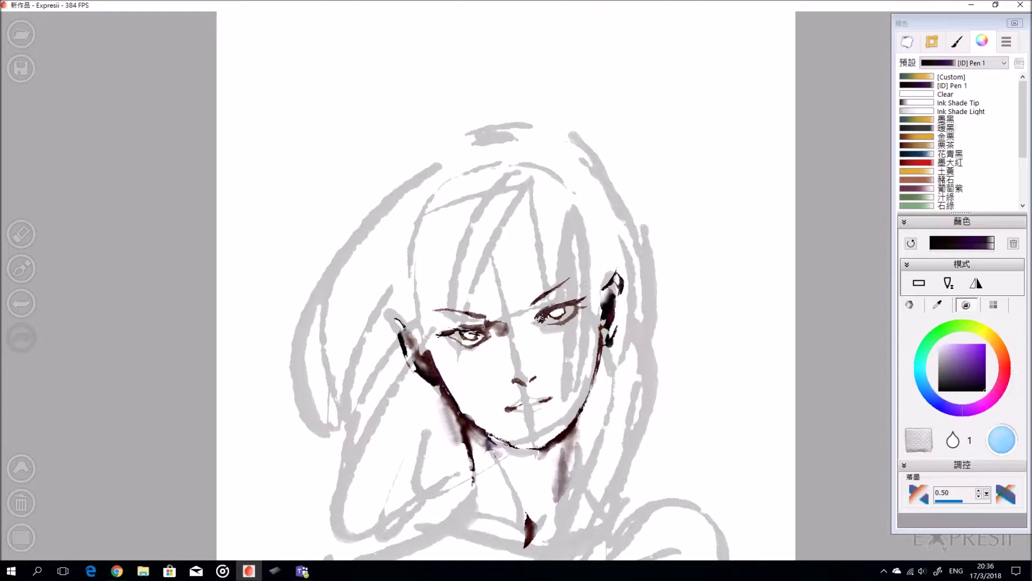
pyautogui.moveTo(647, 338); pyautogui.dragTo(724, 344)
pyautogui.scroll(6, 645, 323)
pyautogui.scroll(-4, 639, 322)
pyautogui.moveTo(634, 323); pyautogui.dragTo(642, 318)
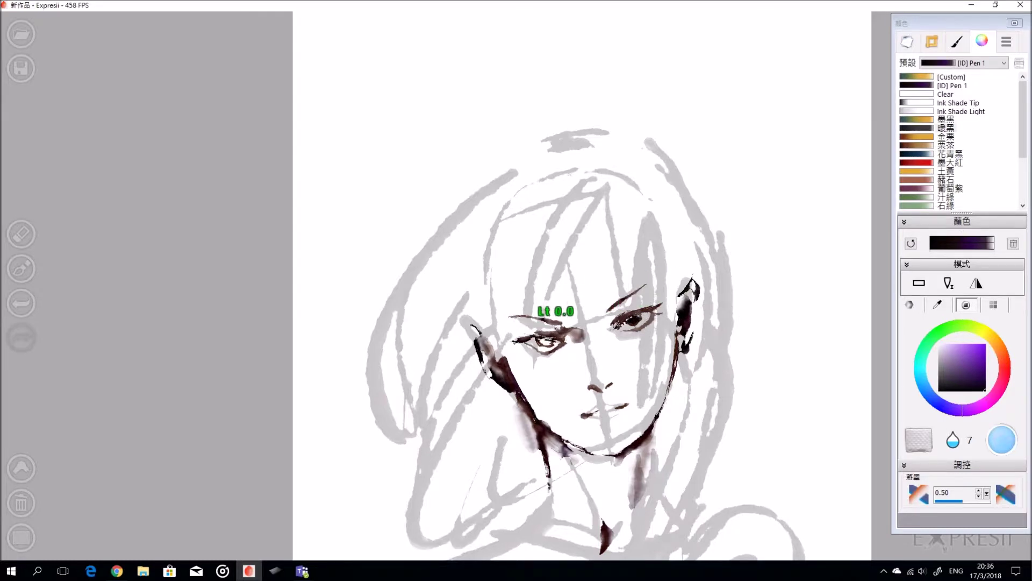
pyautogui.moveTo(543, 342); pyautogui.dragTo(548, 342)
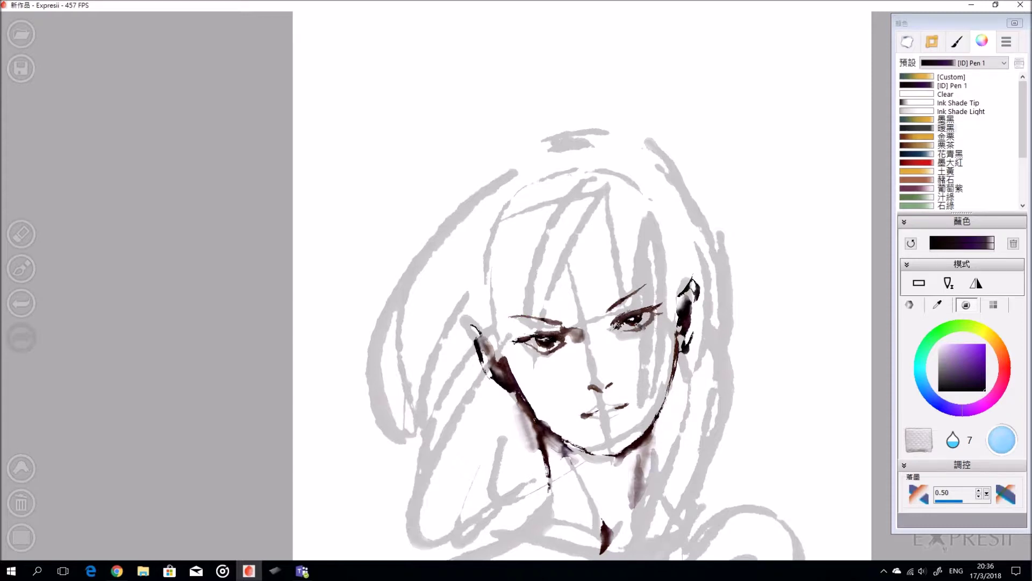
pyautogui.moveTo(698, 361); pyautogui.dragTo(706, 362)
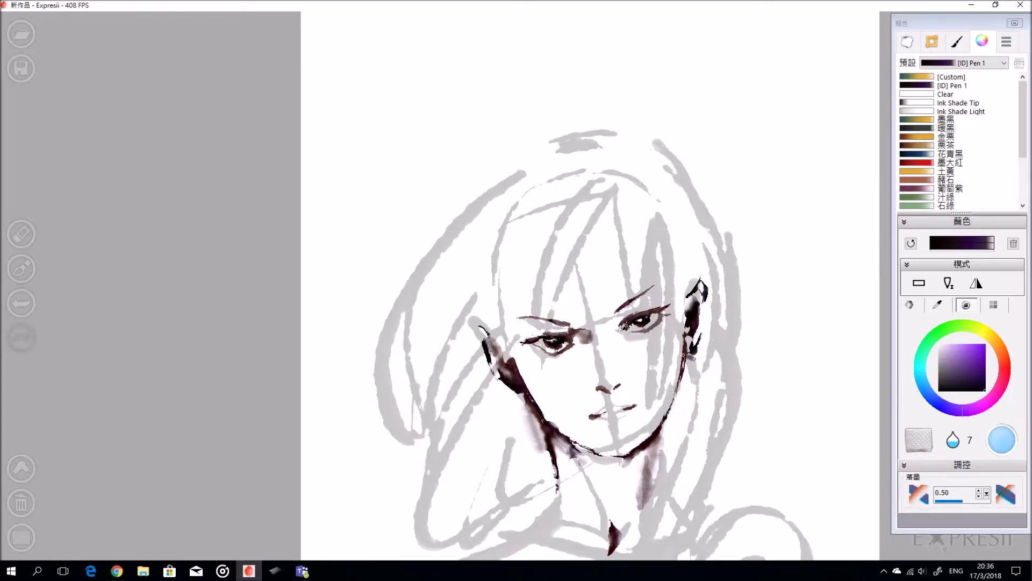
# - Load the brush with a muted red and paint the upper and lower lips
pyautogui.click(946, 128)
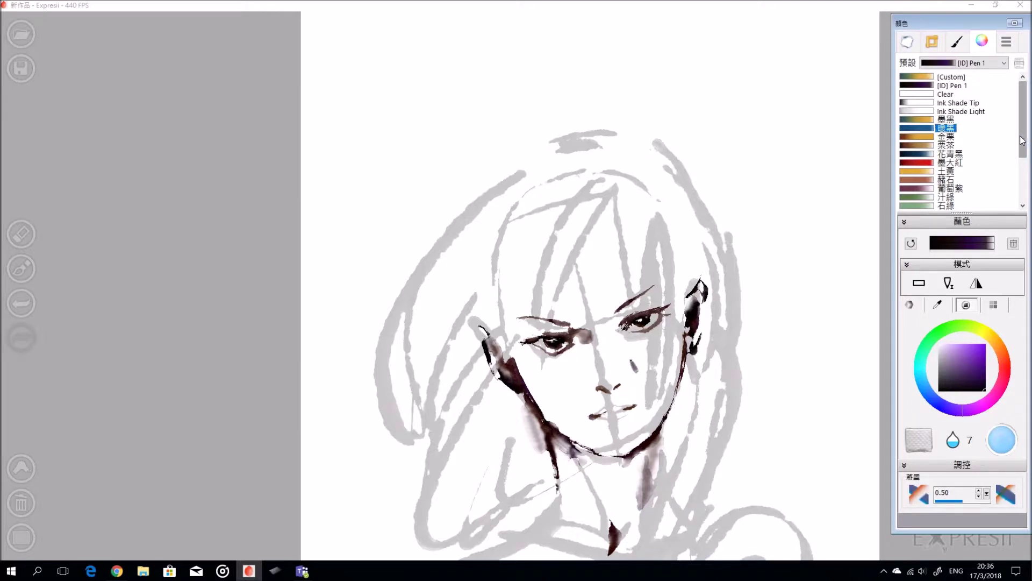
pyautogui.click(1006, 379)
pyautogui.moveTo(984, 361); pyautogui.dragTo(960, 347)
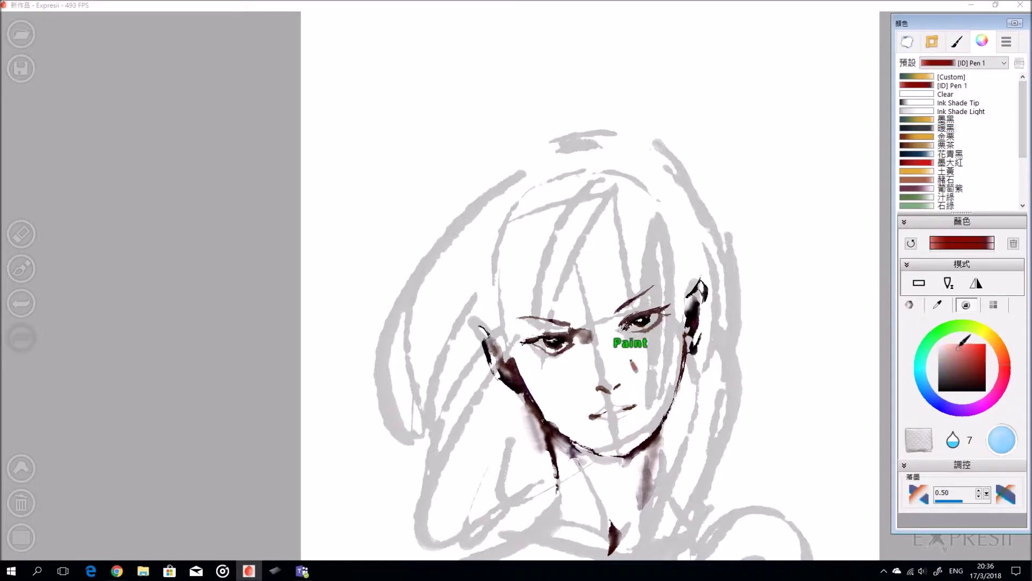
pyautogui.moveTo(605, 417); pyautogui.dragTo(622, 418)
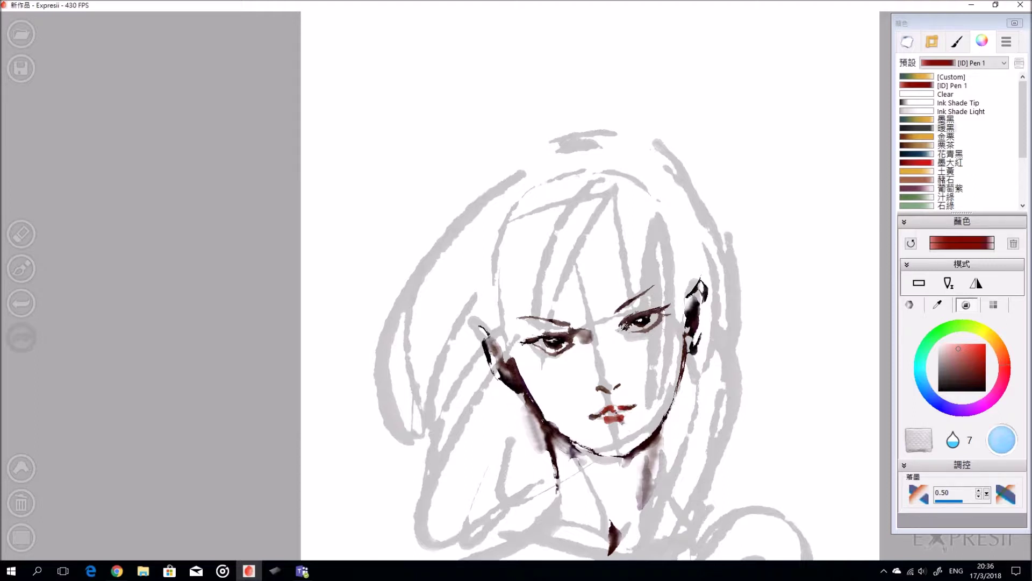
# - Raise the wetness to 12, dilute the red and blend the lips, undoing the unwanted strokes
pyautogui.press('Up')
pyautogui.press('Up')
pyautogui.press('Up')
pyautogui.press('Up')
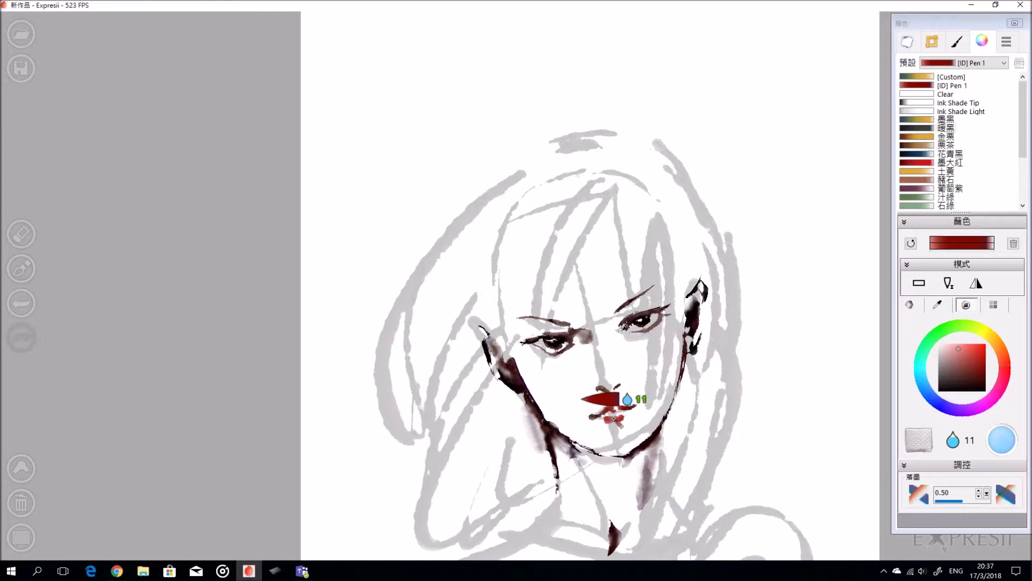
pyautogui.press('Up')
pyautogui.press('Left')
pyautogui.press('Left')
pyautogui.press('Left')
pyautogui.press('Left')
pyautogui.press('Left')
pyautogui.moveTo(607, 421); pyautogui.dragTo(628, 407)
pyautogui.hotkey('ctrl', 'z')
pyautogui.hotkey('ctrl', 'z')
pyautogui.hotkey('ctrl', 'z')
pyautogui.moveTo(608, 425)
pyautogui.mouseDown()
pyautogui.moveTo(599, 423)
pyautogui.moveTo(624, 425)
pyautogui.moveTo(608, 429)
pyautogui.mouseUp()
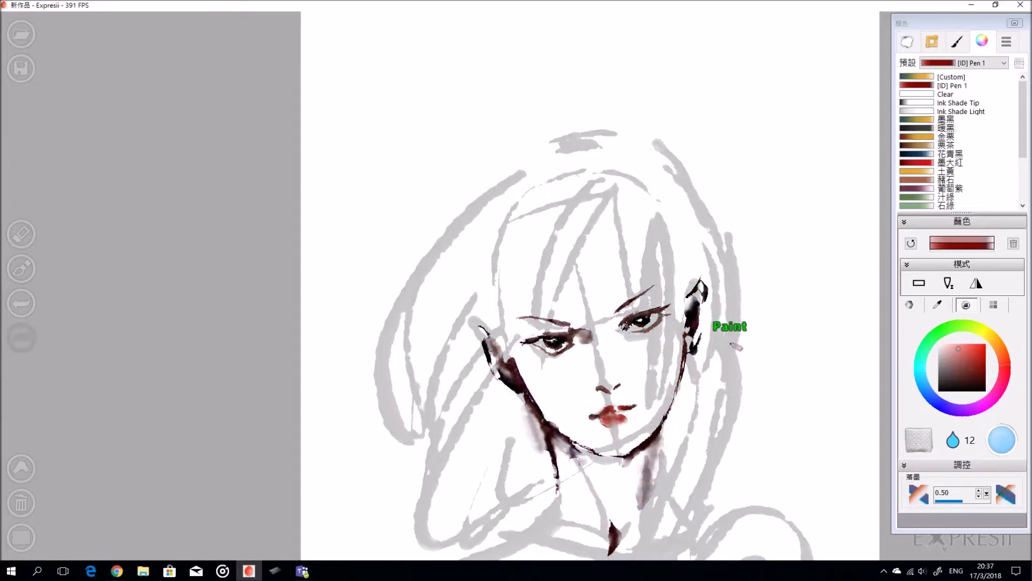
# - Undo the first cheek stroke and brush a pale red blush below the outer corners of both eyes
pyautogui.moveTo(723, 347); pyautogui.dragTo(672, 327)
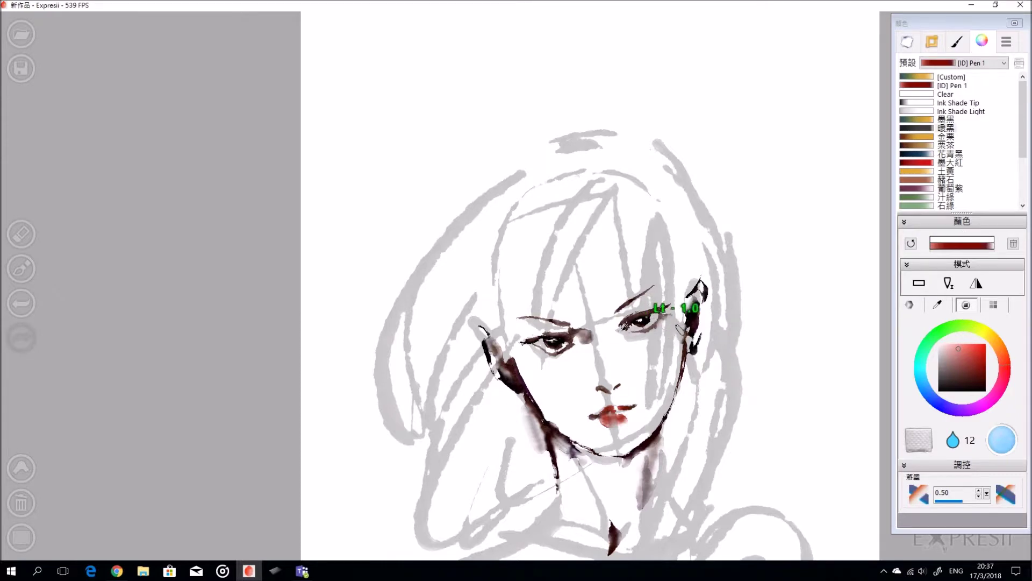
pyautogui.hotkey('ctrl', 'z')
pyautogui.press('8')
pyautogui.moveTo(681, 323)
pyautogui.mouseDown()
pyautogui.moveTo(668, 323)
pyautogui.moveTo(671, 342)
pyautogui.moveTo(656, 339)
pyautogui.mouseUp()
pyautogui.press('7')
pyautogui.moveTo(497, 344); pyautogui.dragTo(532, 359)
pyautogui.moveTo(783, 415); pyautogui.dragTo(742, 387)
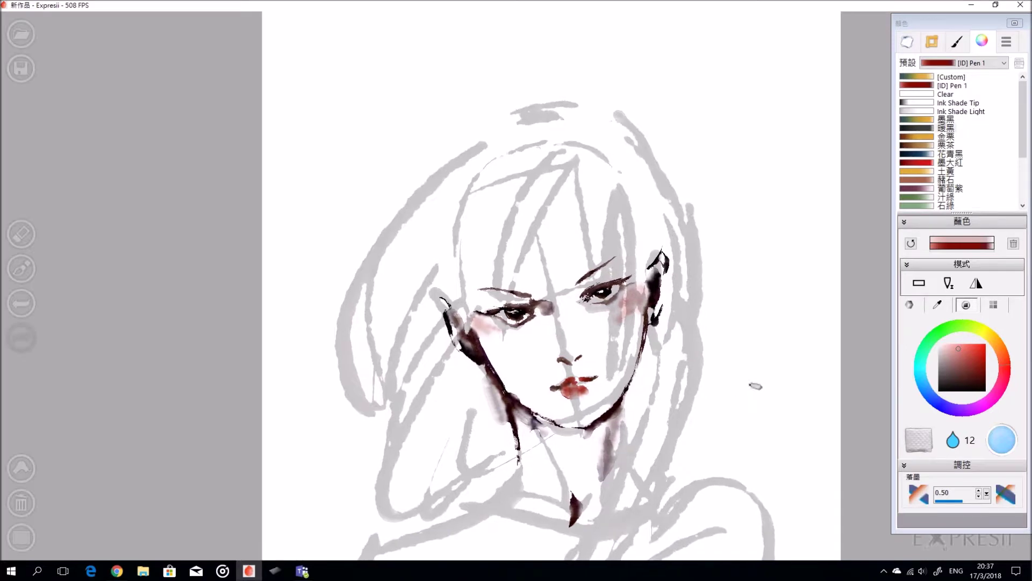
# - Load purple onto the brush, set the wetness to 10 and shade around both eyes and the nose bridge
pyautogui.moveTo(989, 404)
pyautogui.mouseDown()
pyautogui.moveTo(976, 406)
pyautogui.moveTo(986, 371)
pyautogui.mouseUp()
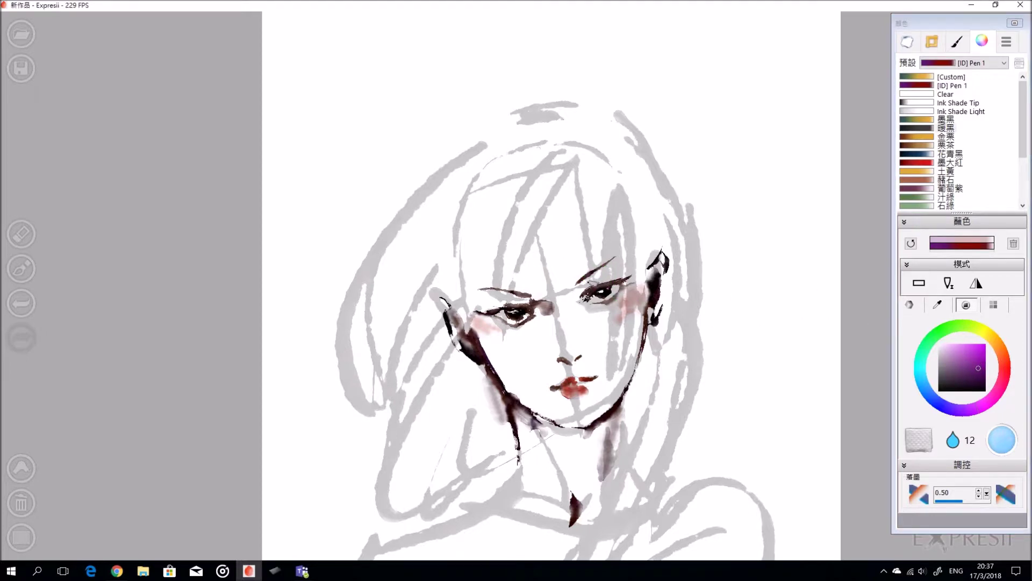
pyautogui.moveTo(591, 279)
pyautogui.mouseDown()
pyautogui.moveTo(593, 311)
pyautogui.moveTo(611, 302)
pyautogui.mouseUp()
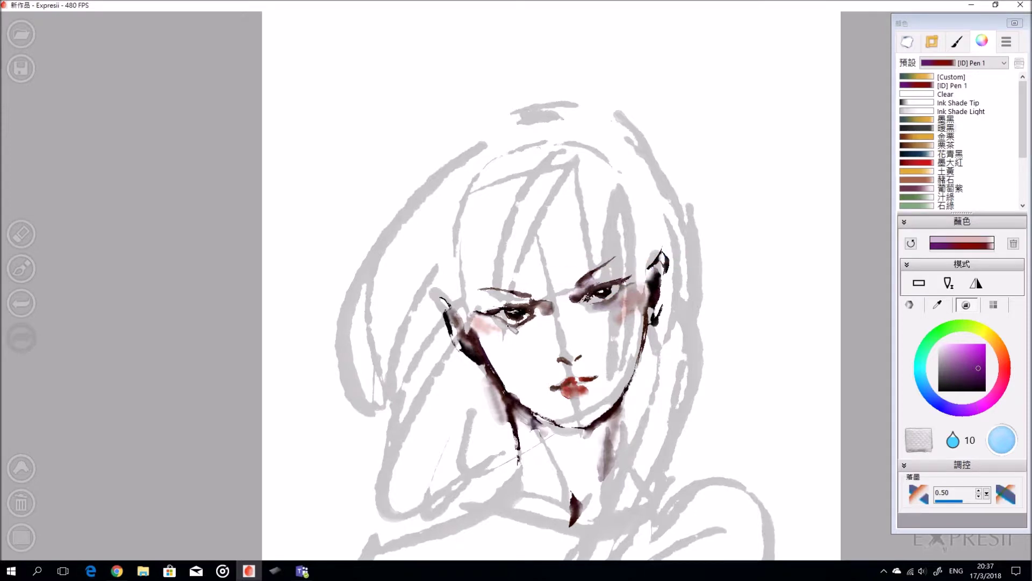
pyautogui.moveTo(510, 331); pyautogui.dragTo(512, 299)
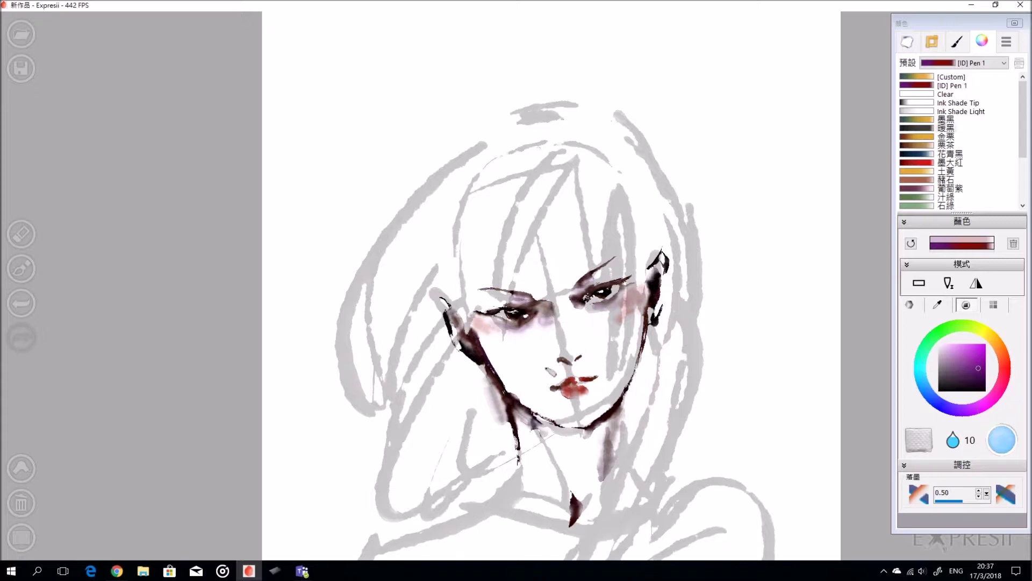
pyautogui.moveTo(477, 333); pyautogui.dragTo(499, 360)
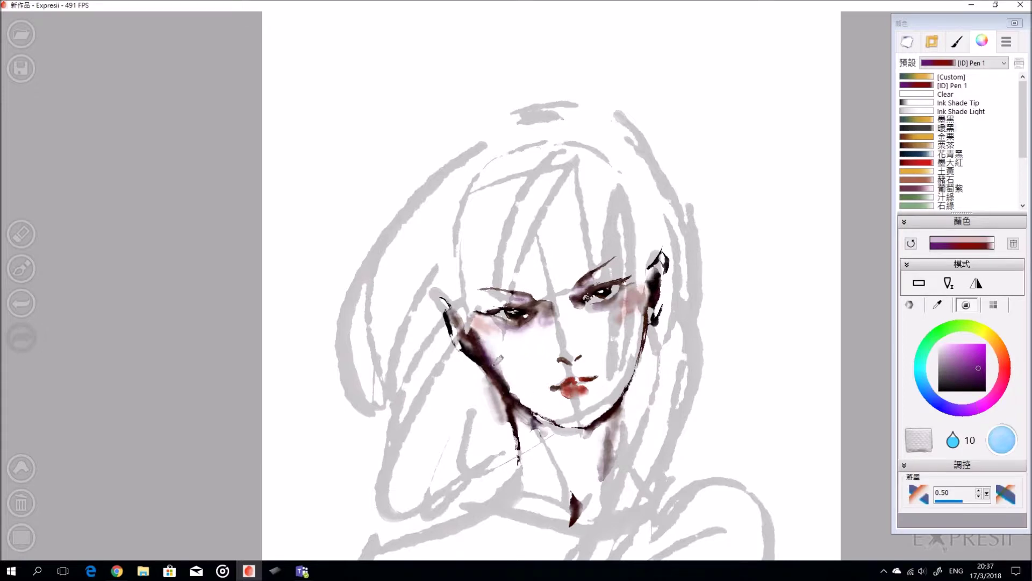
pyautogui.hotkey('ctrl', 'z')
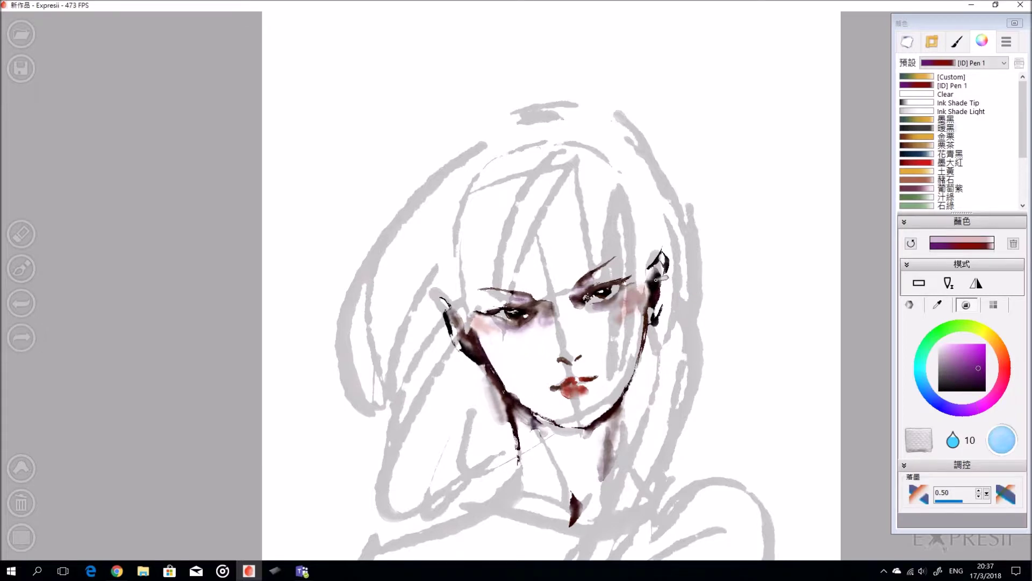
pyautogui.hotkey('ctrl', 'y')
# - Shade both sides of the neck beneath the jaw with a purple wash, redoing the left-side strokes
pyautogui.moveTo(627, 411); pyautogui.dragTo(607, 500)
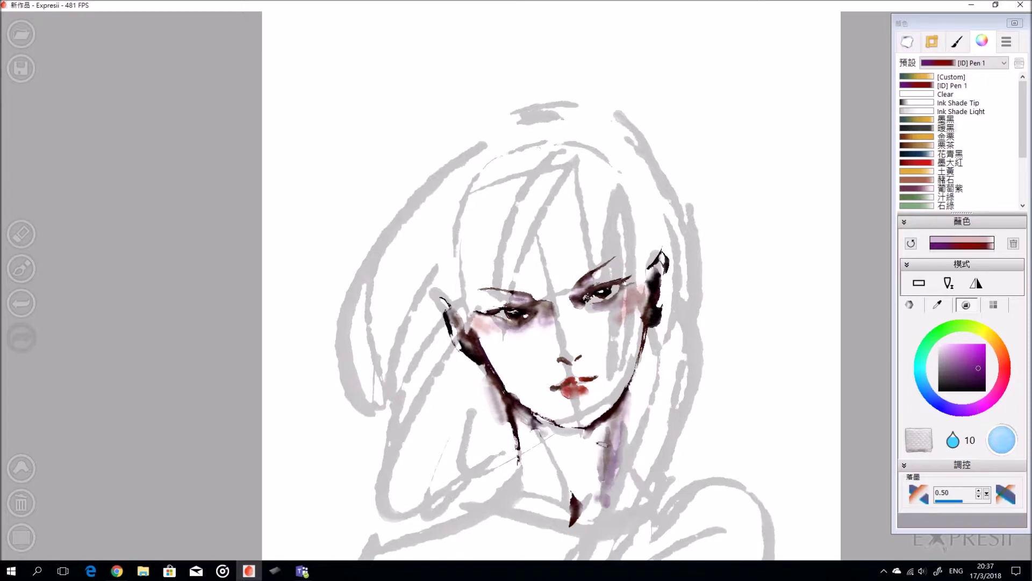
pyautogui.moveTo(535, 417)
pyautogui.mouseDown()
pyautogui.moveTo(575, 438)
pyautogui.moveTo(539, 469)
pyautogui.moveTo(522, 419)
pyautogui.moveTo(528, 460)
pyautogui.mouseUp()
pyautogui.hotkey('ctrl', 'z')
pyautogui.hotkey('ctrl', 'z')
pyautogui.moveTo(518, 413); pyautogui.dragTo(531, 480)
pyautogui.hotkey('ctrl', 'z')
pyautogui.moveTo(518, 418); pyautogui.dragTo(528, 438)
pyautogui.moveTo(680, 382); pyautogui.dragTo(667, 324)
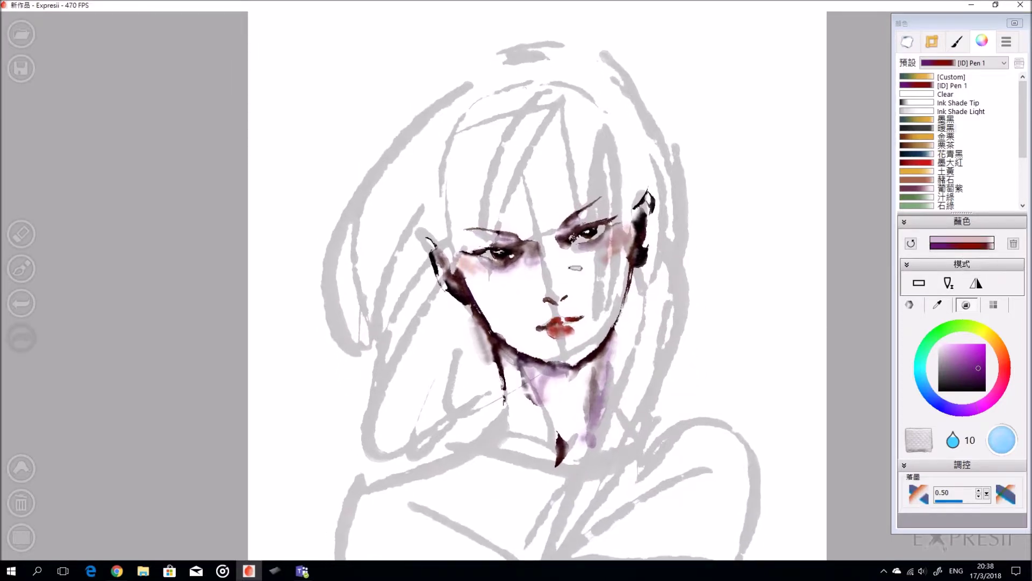
# - Load crimson onto the brush, dilute it to lightness -0.7 and shade the bridge of the nose
pyautogui.click(1003, 388)
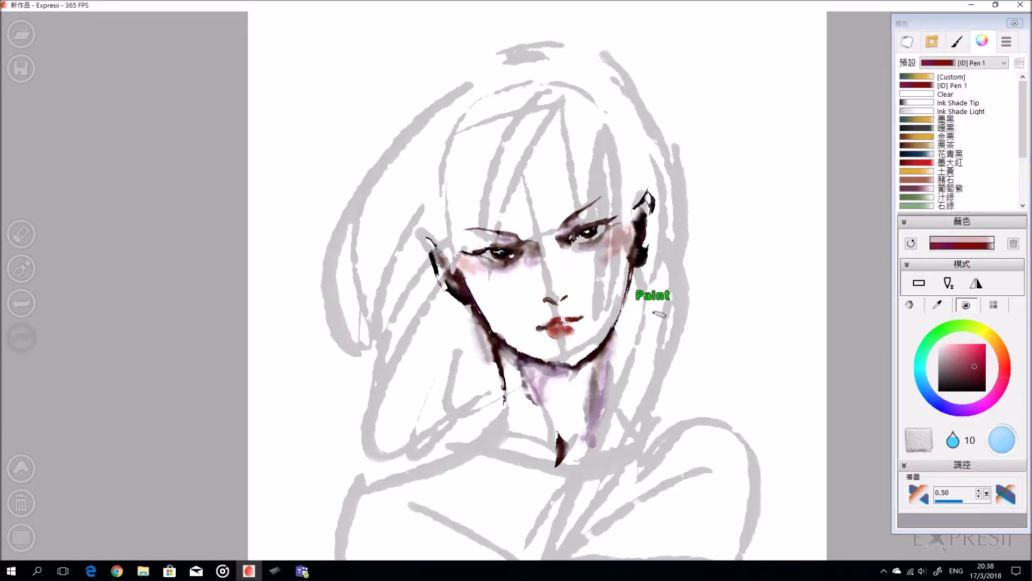
pyautogui.press('8')
pyautogui.press('7')
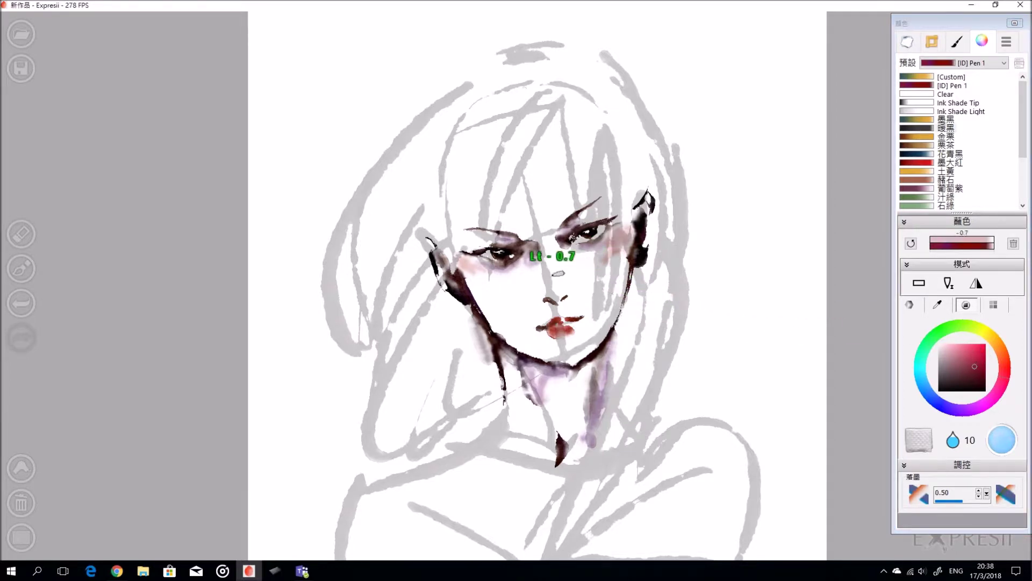
pyautogui.moveTo(554, 288); pyautogui.dragTo(550, 299)
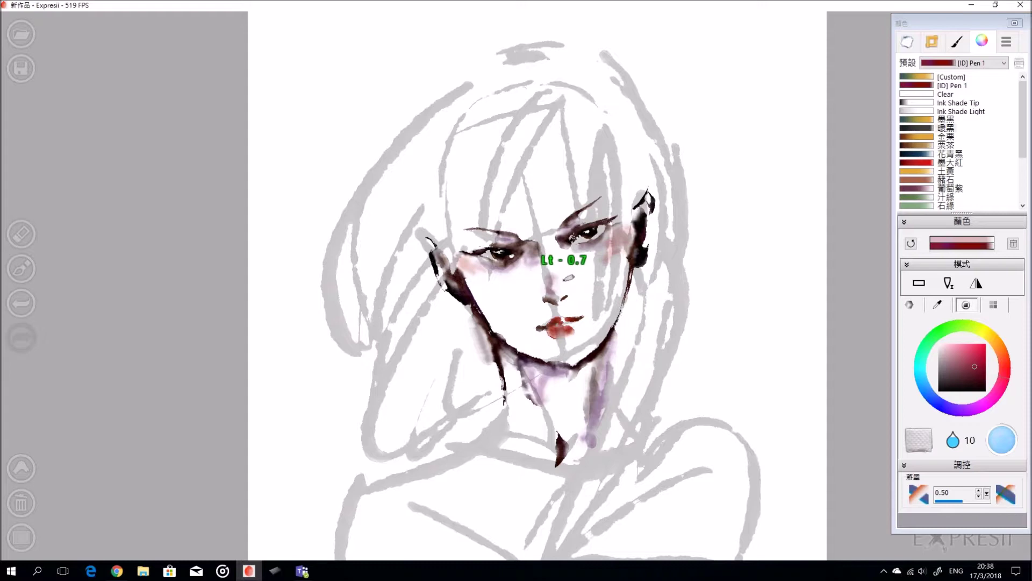
# - Lower the paper's third ink-edge value to 0.10 and first ink-flow value to 0.24, and tint the nose tip around a lifted highlight
pyautogui.click(908, 46)
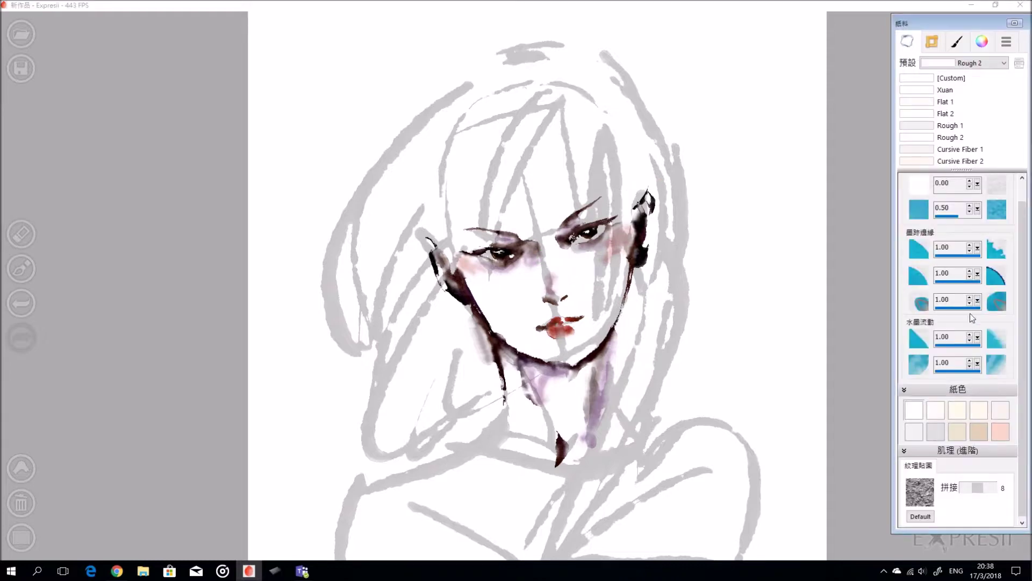
pyautogui.moveTo(955, 312); pyautogui.dragTo(940, 310)
pyautogui.moveTo(962, 344); pyautogui.dragTo(946, 348)
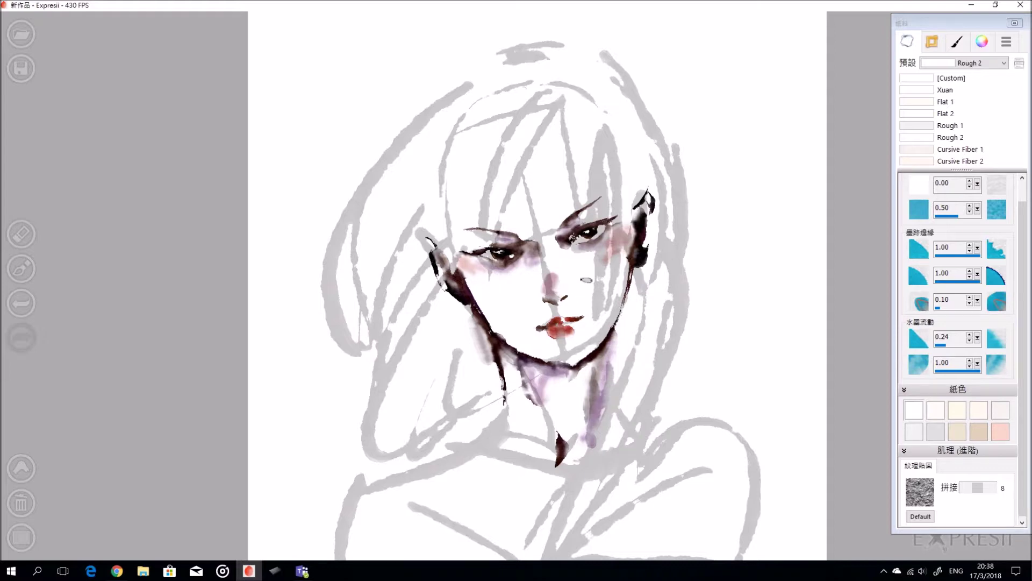
pyautogui.press('e')
pyautogui.moveTo(556, 281); pyautogui.dragTo(558, 283)
pyautogui.press('e')
pyautogui.press('e')
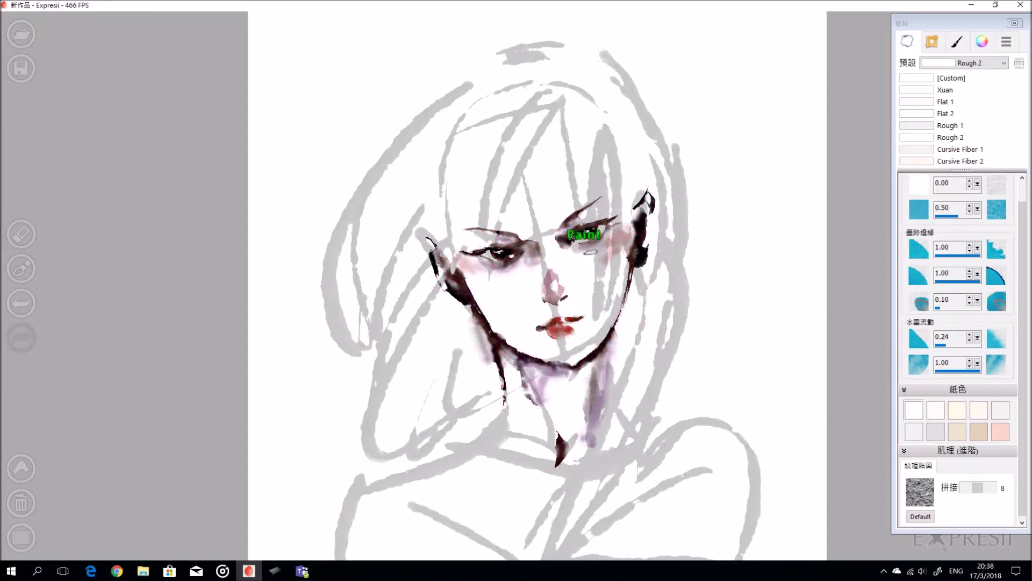
# - Raise the paper's third ink-edge value to 0.64 and first ink-flow value to 0.68, and wash both temples pale red at lightness -0.9
pyautogui.press('e')
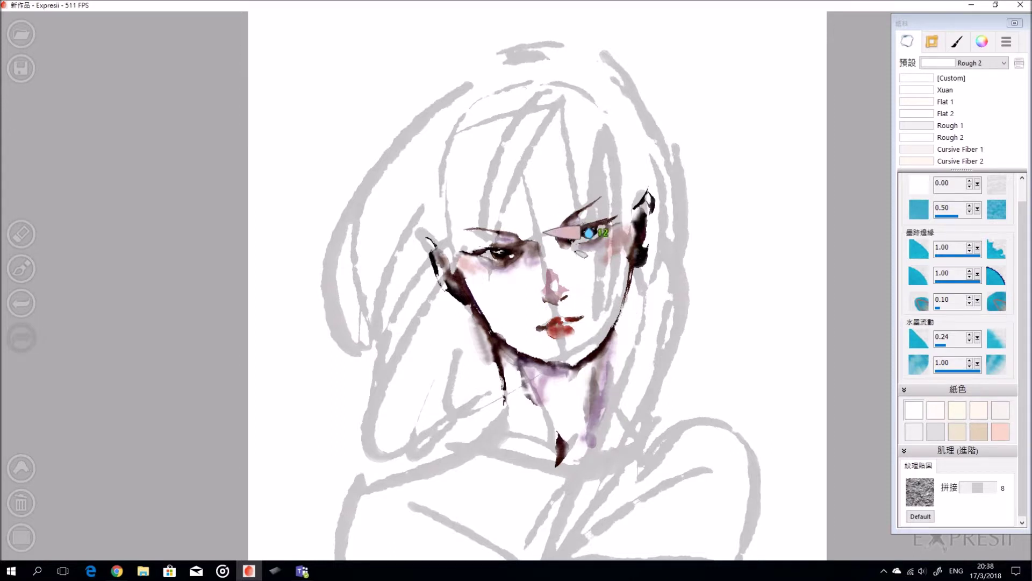
pyautogui.hotkey('ctrl', 'z')
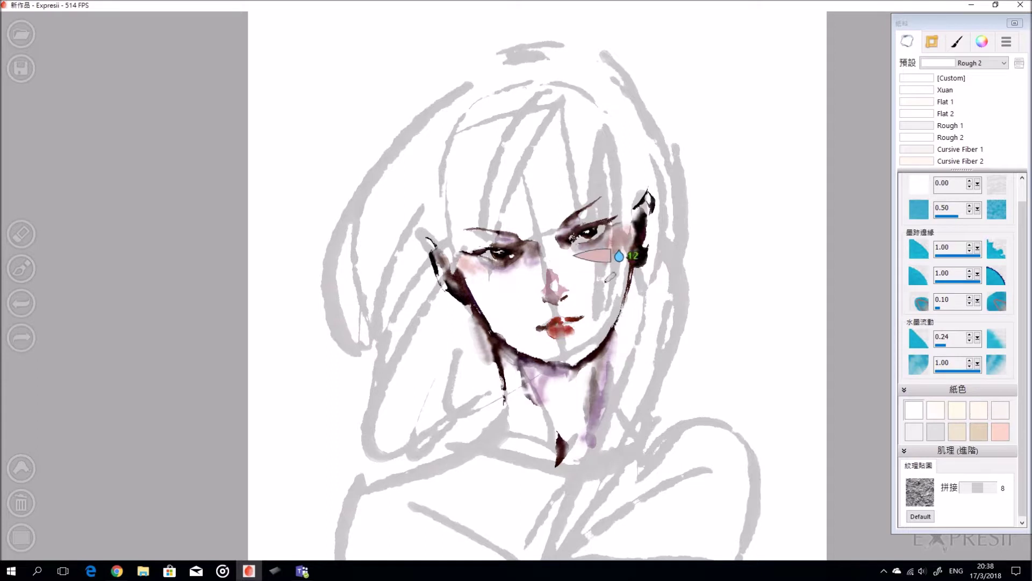
pyautogui.moveTo(955, 309); pyautogui.dragTo(963, 309)
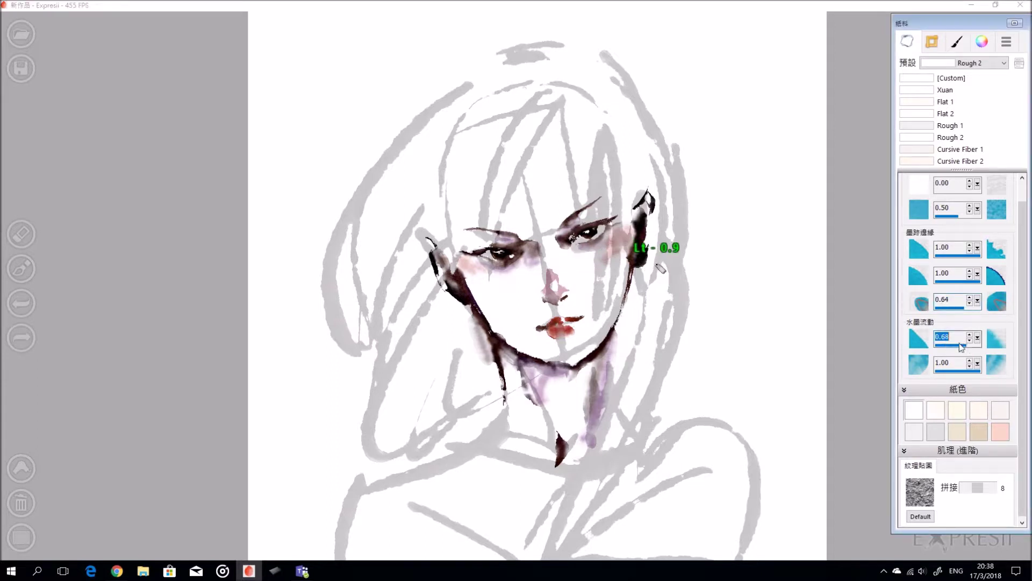
pyautogui.click(559, 273)
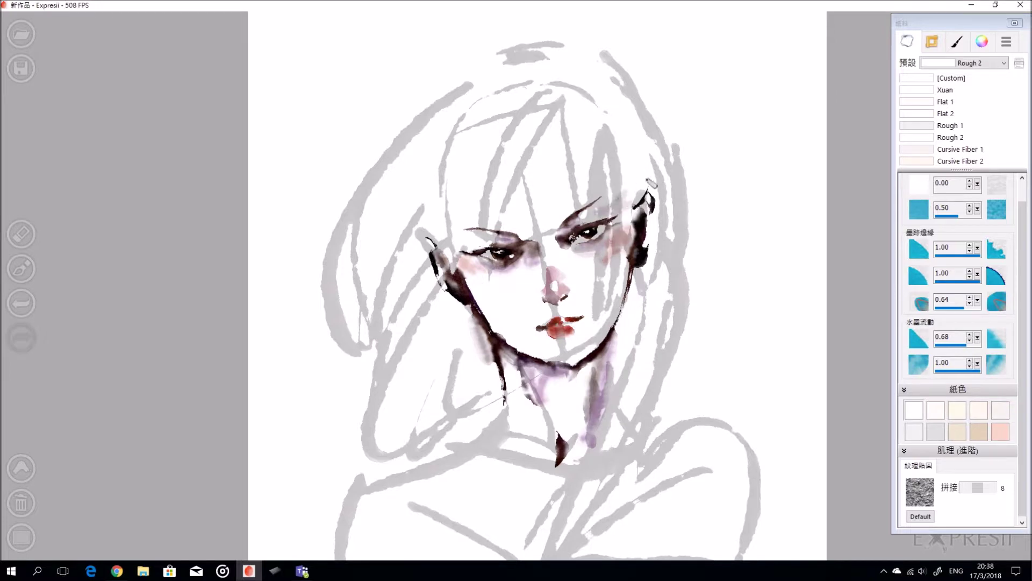
pyautogui.moveTo(627, 204)
pyautogui.mouseDown()
pyautogui.moveTo(640, 184)
pyautogui.moveTo(629, 225)
pyautogui.mouseUp()
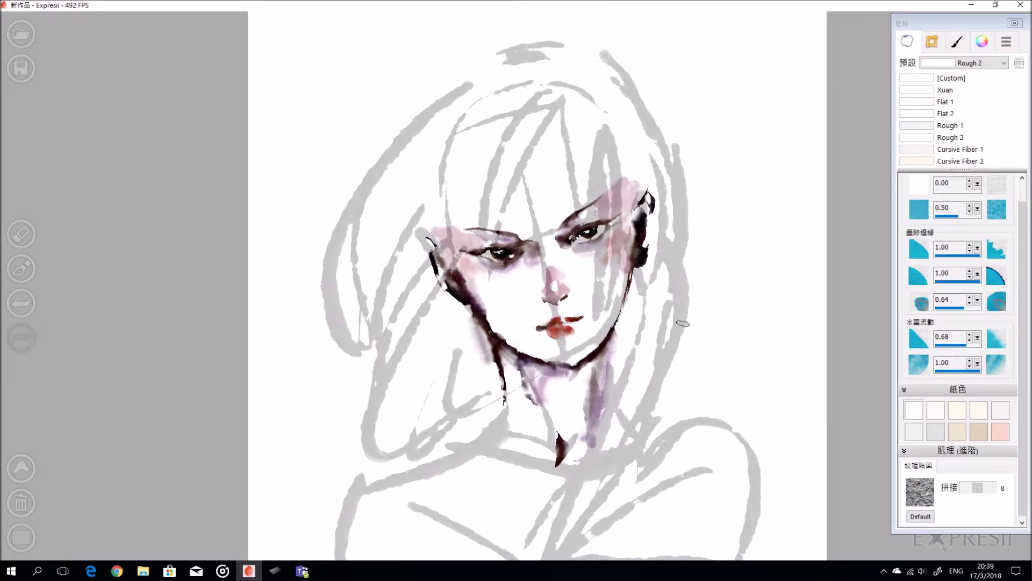
# - Restore the brush colour to lightness 0.0 and undo the trial stroke beside the neck
pyautogui.click(993, 45)
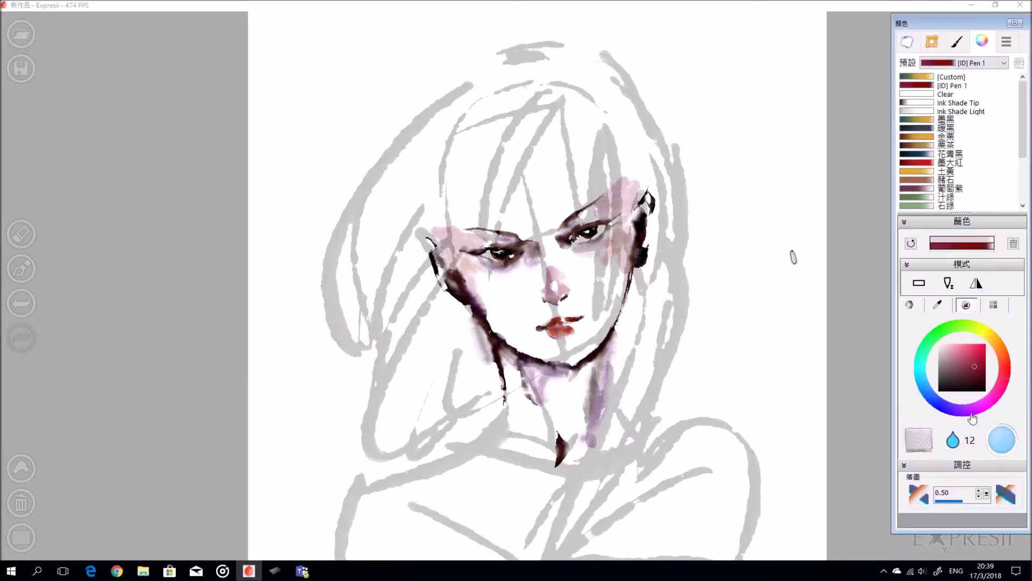
pyautogui.moveTo(653, 277)
pyautogui.mouseDown()
pyautogui.moveTo(617, 332)
pyautogui.moveTo(618, 419)
pyautogui.mouseUp()
pyautogui.press('=')
pyautogui.press('=')
pyautogui.hotkey('ctrl', 'z')
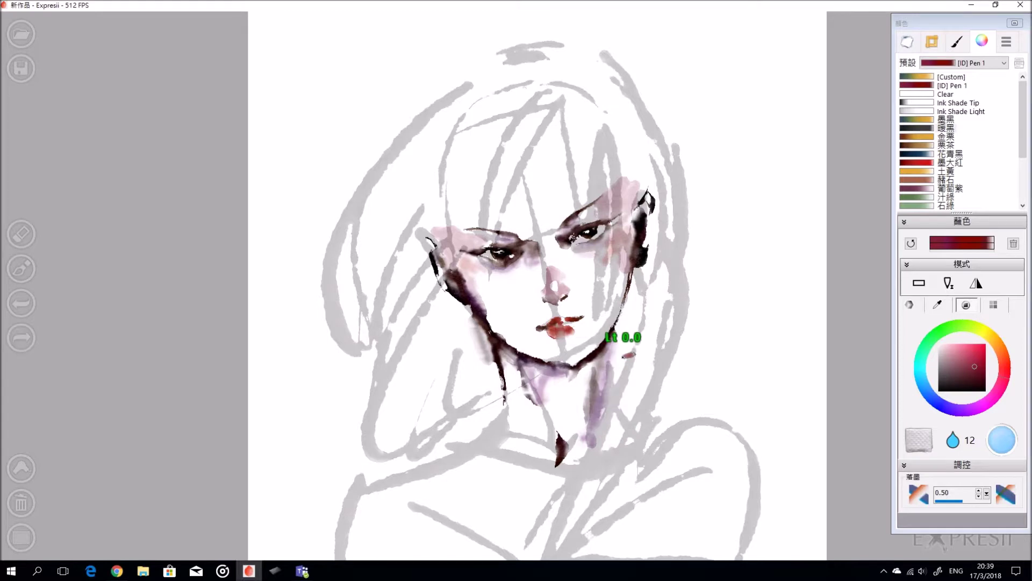
# - Darken the brush colour, lower the wetness to 8 and ink both neck contours in dark red, extending the left one to the shoulder
pyautogui.click(955, 282)
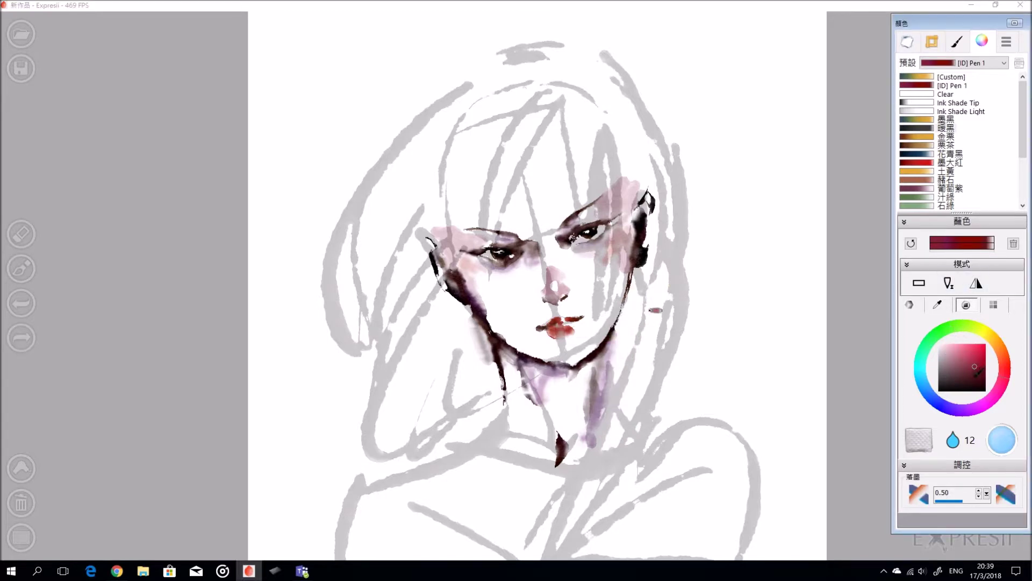
pyautogui.click(972, 383)
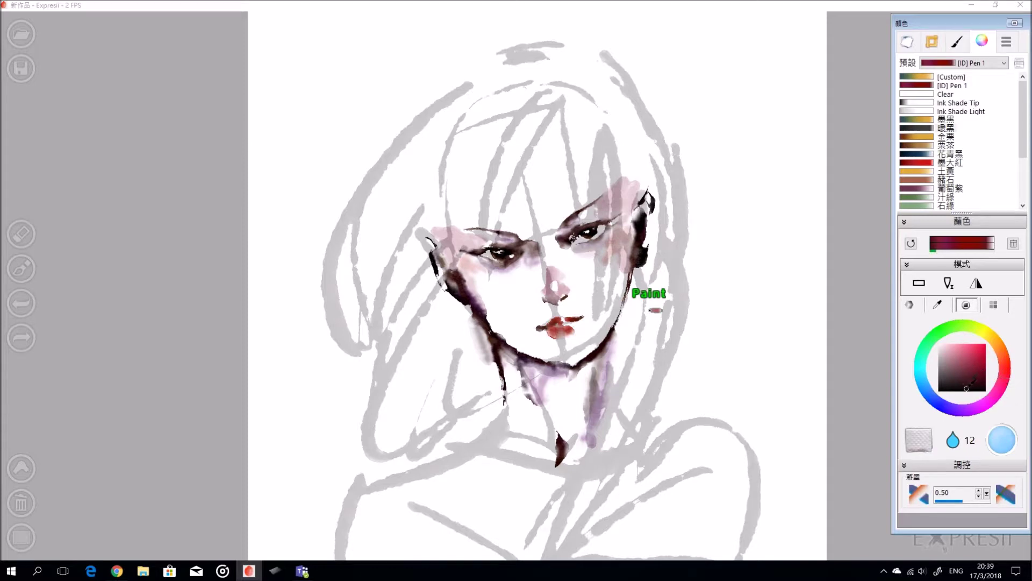
pyautogui.press('Down')
pyautogui.press('Down')
pyautogui.press('Down')
pyautogui.press('Down')
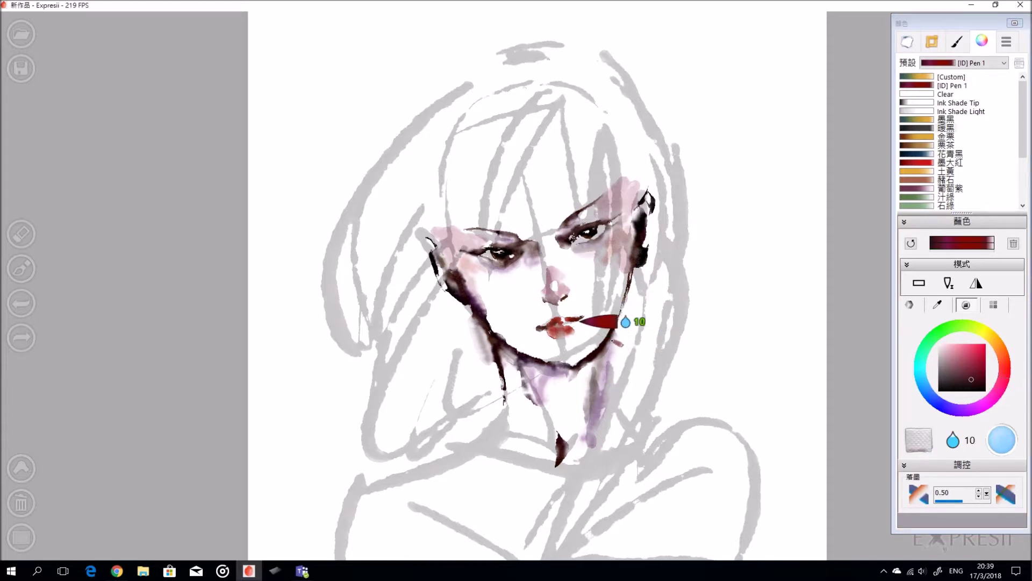
pyautogui.moveTo(613, 349); pyautogui.dragTo(619, 405)
pyautogui.moveTo(624, 311)
pyautogui.mouseDown()
pyautogui.moveTo(625, 339)
pyautogui.moveTo(628, 300)
pyautogui.moveTo(623, 408)
pyautogui.mouseUp()
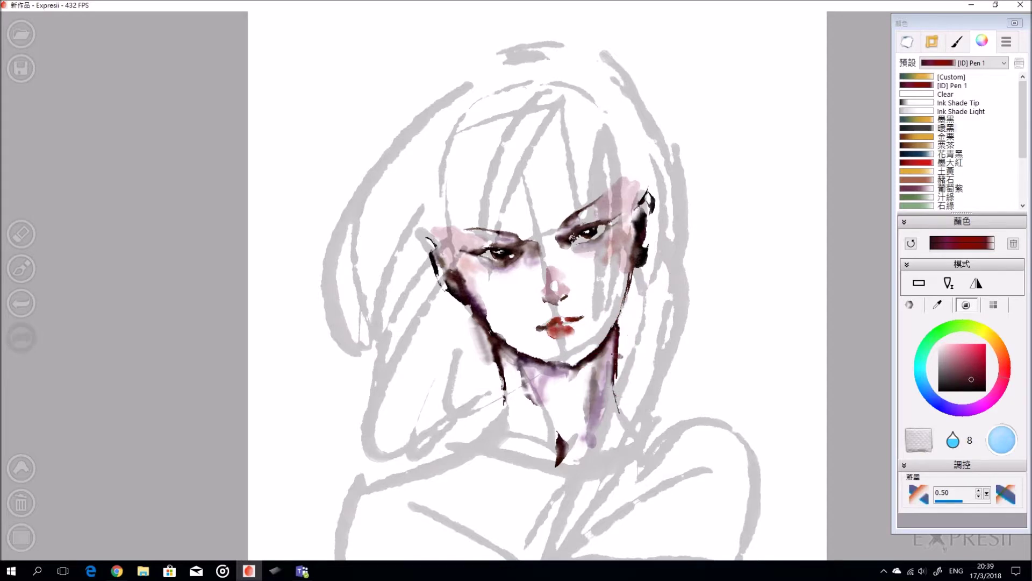
pyautogui.moveTo(661, 449); pyautogui.dragTo(719, 417)
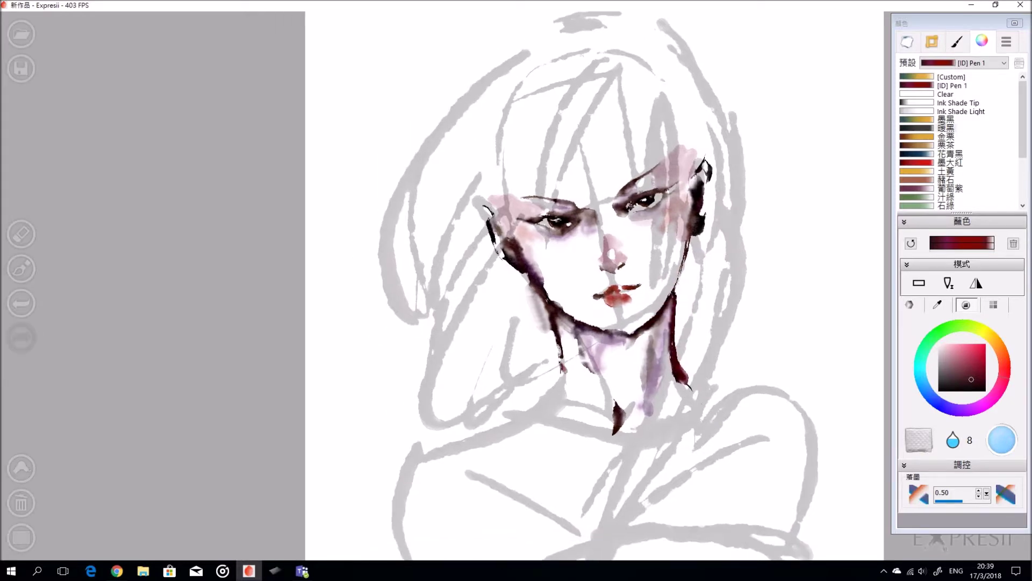
pyautogui.hotkey('ctrl', 'z')
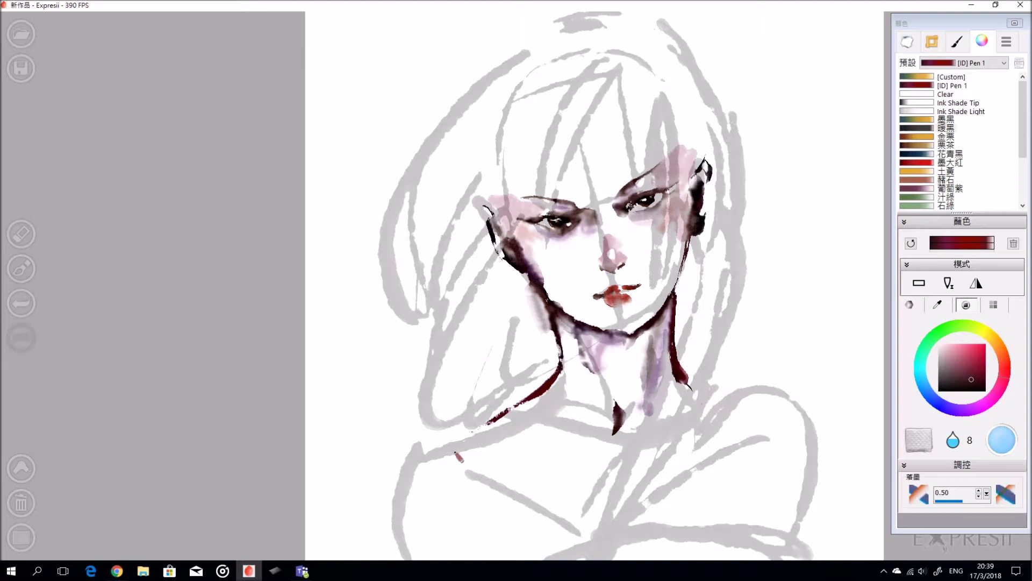
pyautogui.moveTo(699, 381)
pyautogui.mouseDown()
pyautogui.moveTo(596, 391)
pyautogui.moveTo(614, 397)
pyautogui.mouseUp()
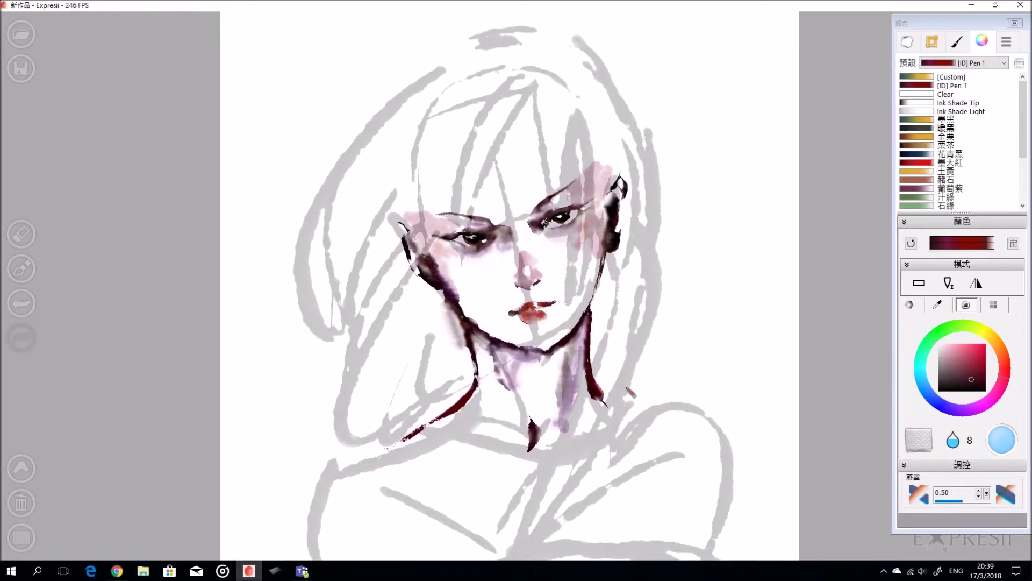
# - Load dark crimson onto the brush, undo the faint test stroke on the fringe and enlarge the brush to size 3
pyautogui.click(996, 349)
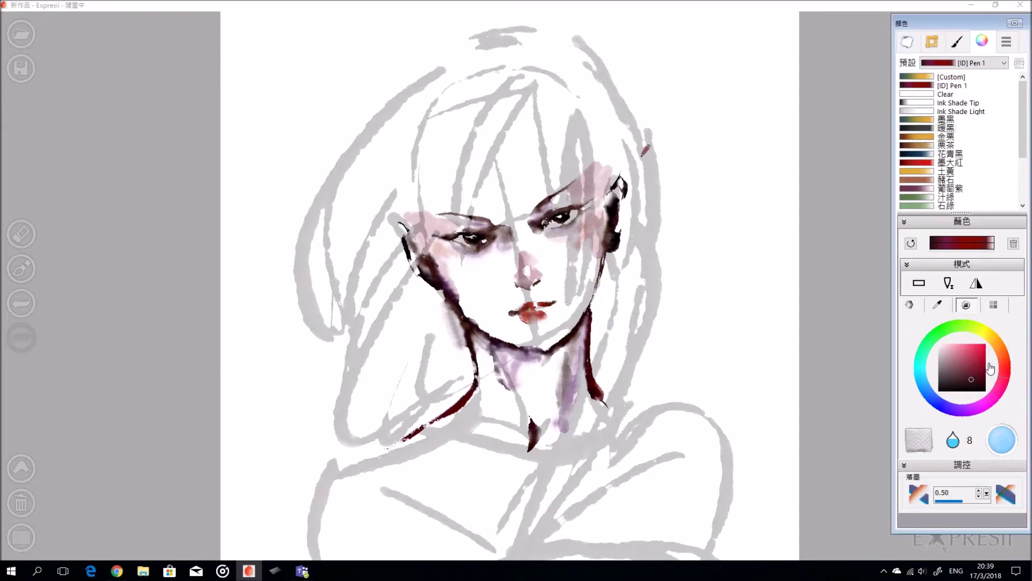
pyautogui.moveTo(983, 362); pyautogui.dragTo(1031, 357)
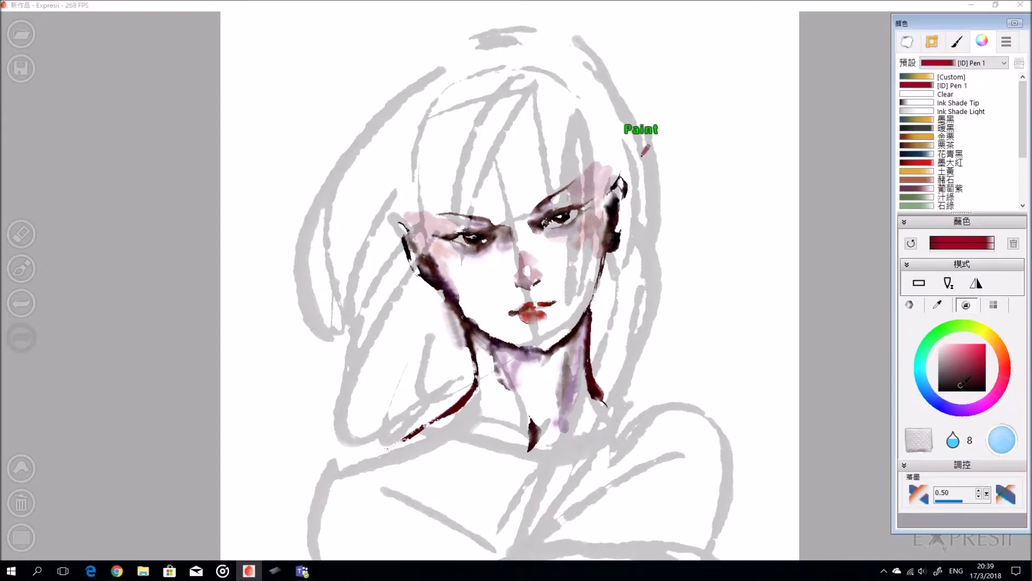
pyautogui.click(566, 125)
pyautogui.hotkey('ctrl', 'z')
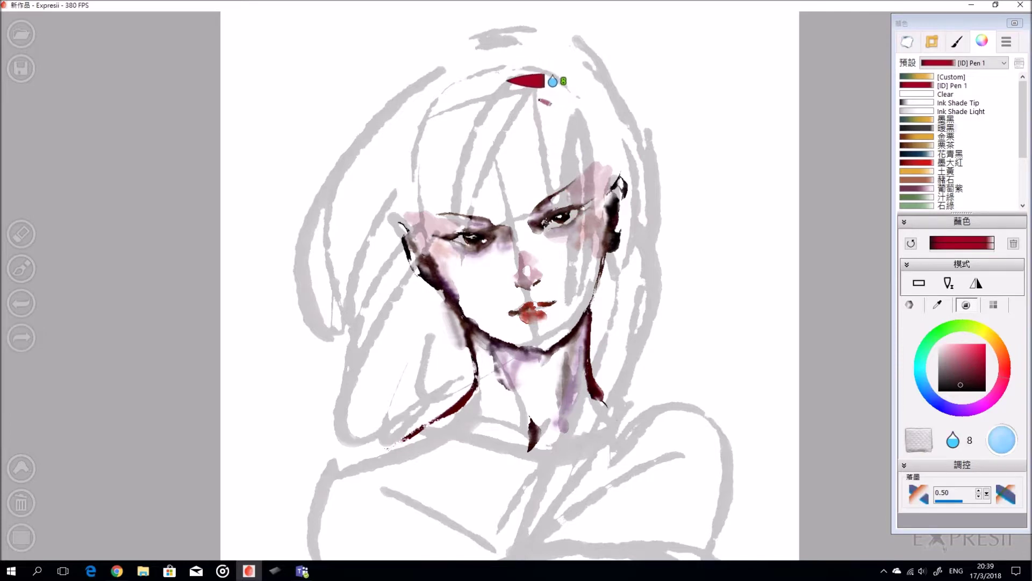
pyautogui.press(']')
pyautogui.press(']')
# - Try painting thin dark crimson fringe strands from the parting down to the right-hand eye, undoing the unwanted strokes
pyautogui.moveTo(539, 101); pyautogui.dragTo(556, 231)
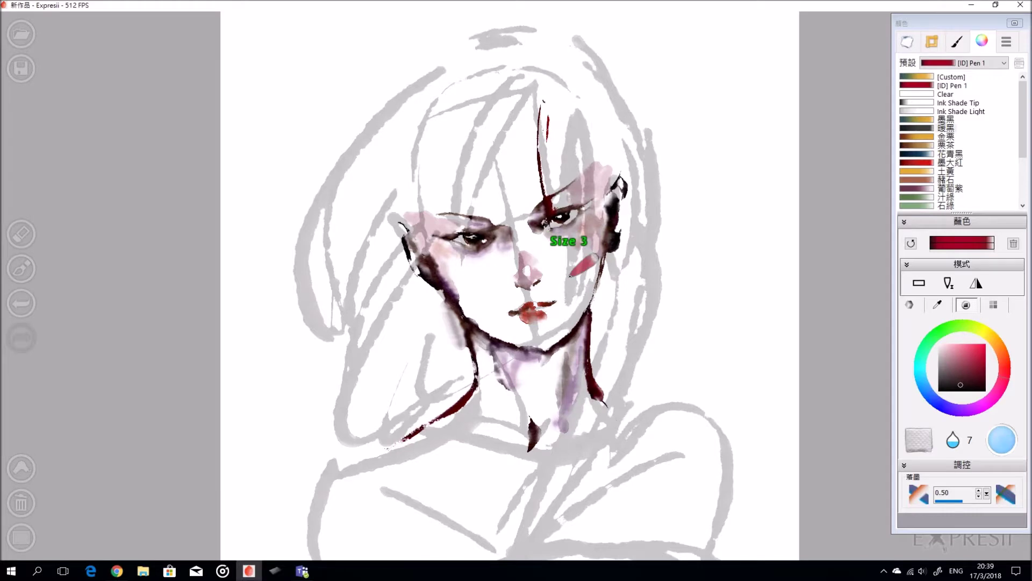
pyautogui.hotkey('ctrl', 'z')
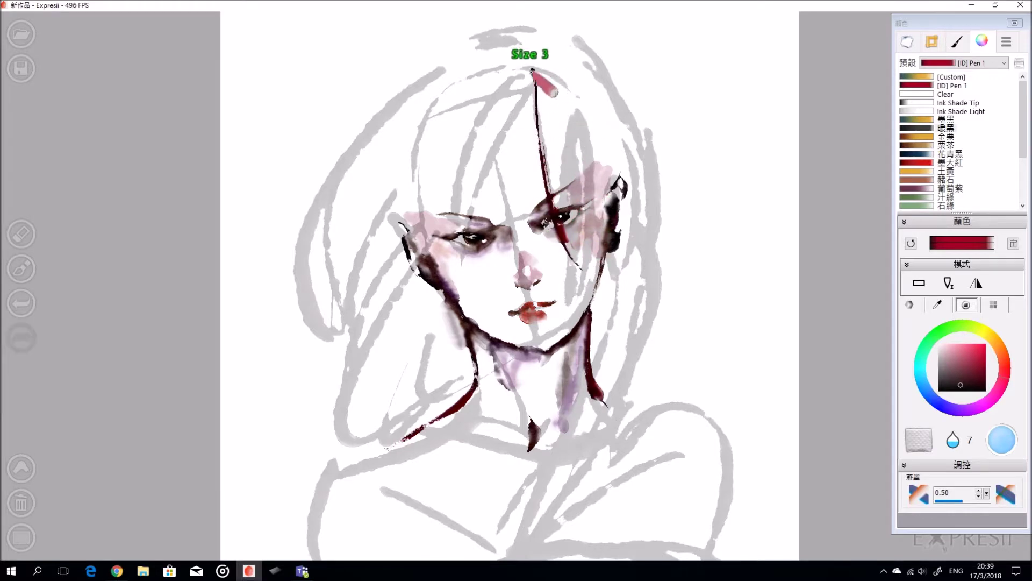
pyautogui.moveTo(535, 87); pyautogui.dragTo(530, 209)
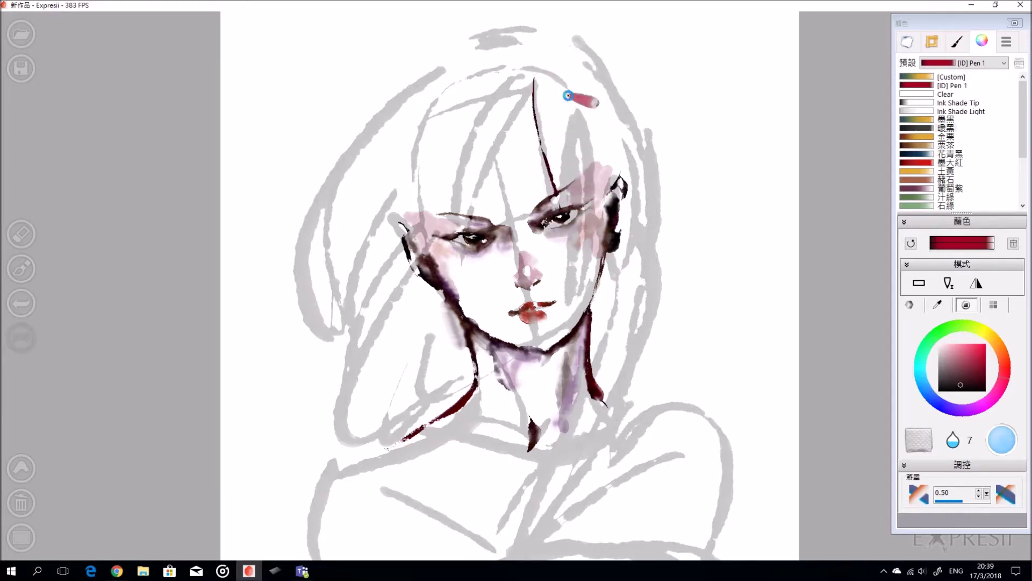
pyautogui.moveTo(534, 86); pyautogui.dragTo(571, 241)
pyautogui.moveTo(567, 95); pyautogui.dragTo(558, 221)
pyautogui.hotkey('ctrl', 'z')
pyautogui.moveTo(564, 91); pyautogui.dragTo(548, 229)
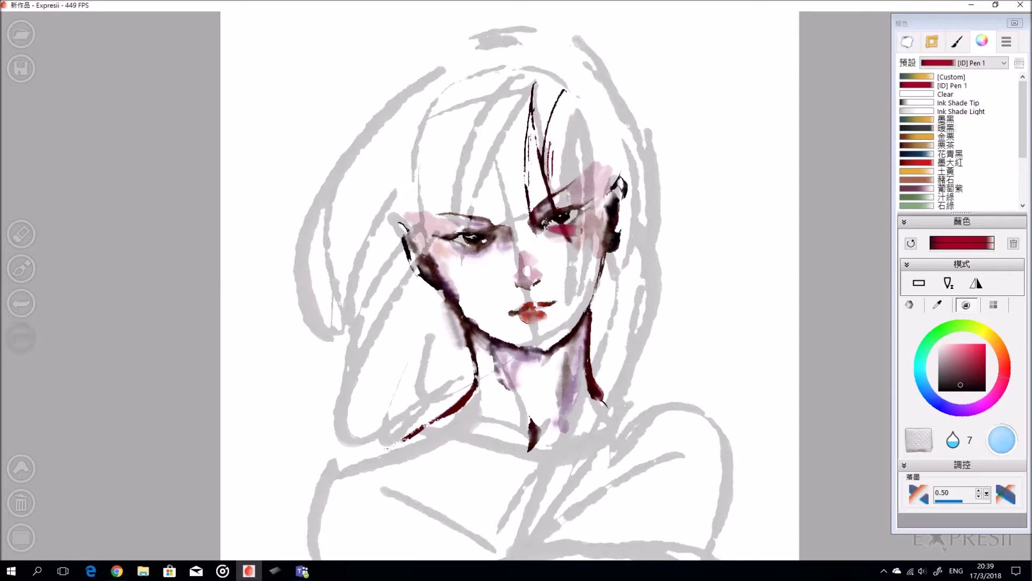
pyautogui.moveTo(566, 102); pyautogui.dragTo(586, 242)
pyautogui.hotkey('ctrl', 'z')
pyautogui.hotkey('ctrl', 'z')
pyautogui.hotkey('ctrl', 'z')
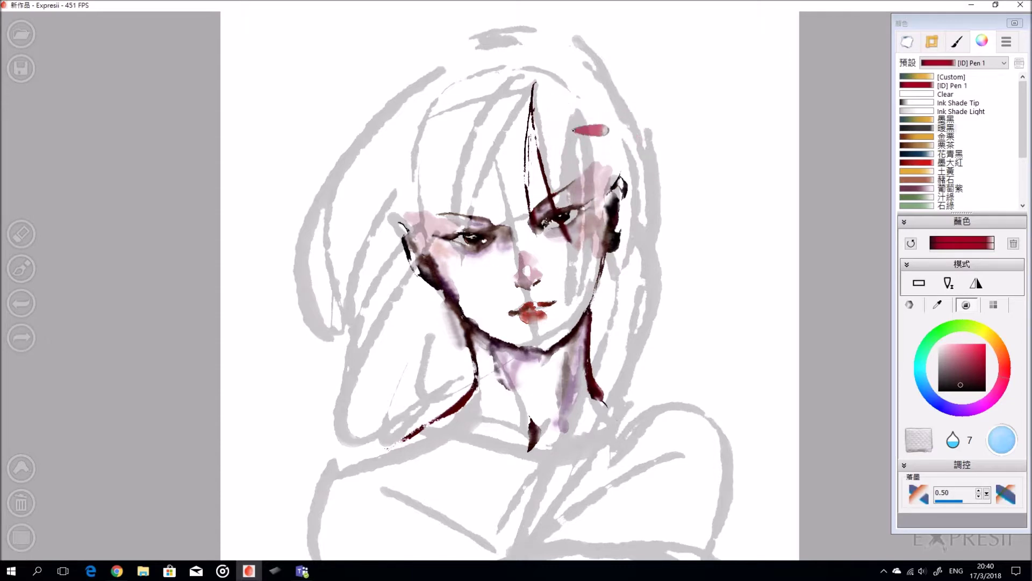
# - Try brushing a row of crimson strands down the right side of the face, and undo them all
pyautogui.moveTo(565, 103); pyautogui.dragTo(544, 211)
pyautogui.hotkey('ctrl', 'z')
pyautogui.moveTo(565, 103)
pyautogui.mouseDown()
pyautogui.moveTo(552, 190)
pyautogui.moveTo(577, 163)
pyautogui.mouseUp()
pyautogui.moveTo(563, 127); pyautogui.dragTo(580, 212)
pyautogui.moveTo(585, 125); pyautogui.dragTo(578, 255)
pyautogui.hotkey('ctrl', 'z')
pyautogui.moveTo(585, 110); pyautogui.dragTo(570, 294)
pyautogui.moveTo(601, 148)
pyautogui.mouseDown()
pyautogui.moveTo(567, 316)
pyautogui.moveTo(593, 323)
pyautogui.mouseUp()
pyautogui.moveTo(607, 171); pyautogui.dragTo(595, 334)
pyautogui.hotkey('ctrl', 'z')
pyautogui.hotkey('ctrl', 'z')
pyautogui.hotkey('ctrl', 'z')
pyautogui.hotkey('ctrl', 'z')
pyautogui.hotkey('ctrl', 'z')
pyautogui.hotkey('ctrl', 'z')
pyautogui.hotkey('ctrl', 'z')
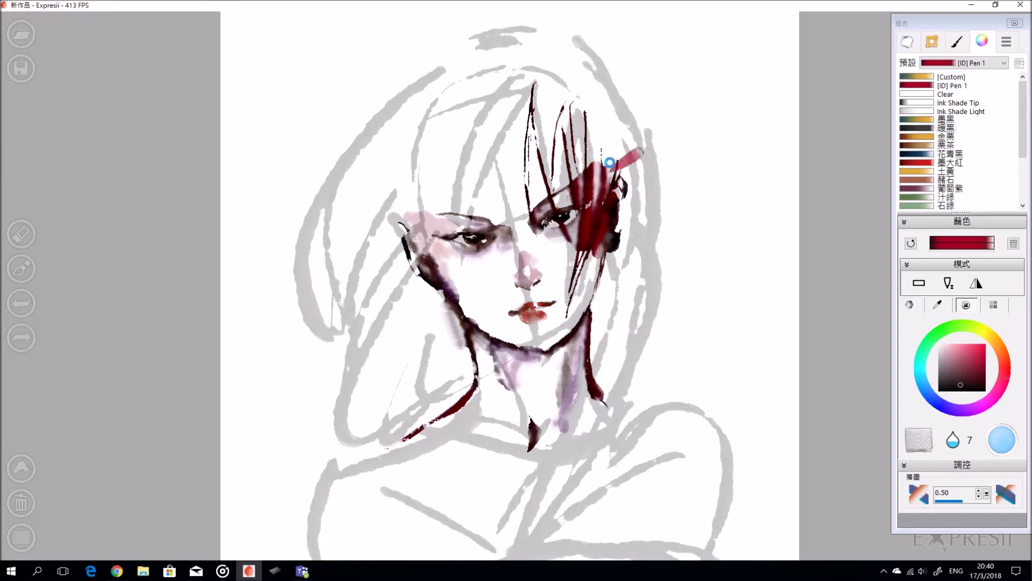
pyautogui.hotkey('ctrl', 'z')
pyautogui.hotkey('ctrl', 'z')
pyautogui.hotkey('ctrl', 'z')
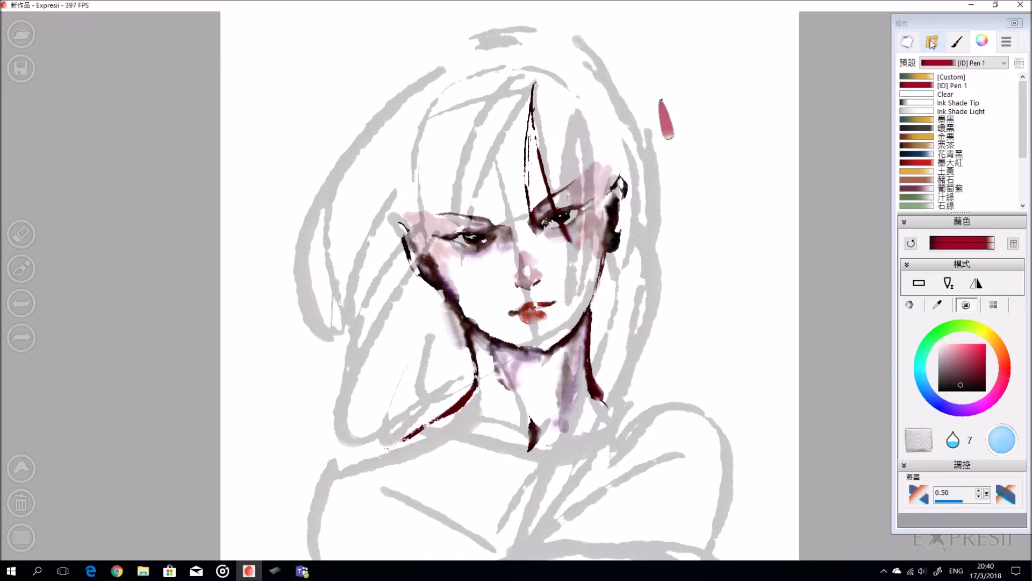
# - Move the sketch to the bottom layer beneath the face painting and brush crimson fringe strands on the empty top layer
pyautogui.click(932, 41)
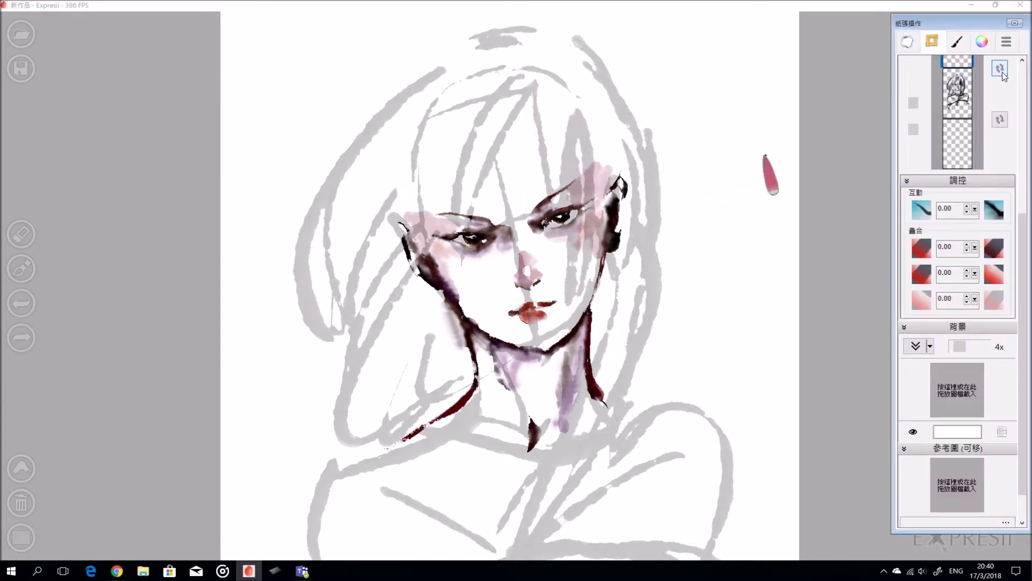
pyautogui.click(1001, 115)
pyautogui.moveTo(537, 81); pyautogui.dragTo(548, 204)
pyautogui.moveTo(572, 97); pyautogui.dragTo(550, 203)
pyautogui.moveTo(567, 114); pyautogui.dragTo(574, 299)
# - Paint crimson side locks over the right-hand ear, sweeping them across the jaw towards the neck
pyautogui.moveTo(596, 172)
pyautogui.mouseDown()
pyautogui.moveTo(582, 296)
pyautogui.moveTo(591, 250)
pyautogui.mouseUp()
pyautogui.moveTo(604, 155); pyautogui.dragTo(593, 342)
pyautogui.moveTo(605, 254); pyautogui.dragTo(595, 322)
pyautogui.moveTo(622, 203); pyautogui.dragTo(599, 345)
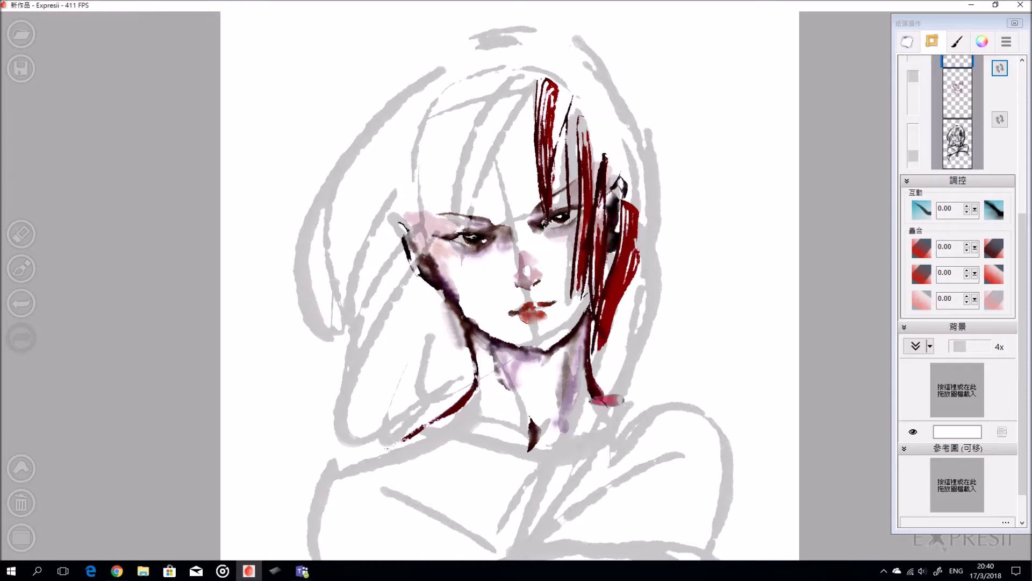
pyautogui.moveTo(602, 269); pyautogui.dragTo(565, 360)
pyautogui.moveTo(624, 285); pyautogui.dragTo(560, 398)
pyautogui.moveTo(646, 247)
pyautogui.mouseDown()
pyautogui.moveTo(581, 306)
pyautogui.moveTo(554, 371)
pyautogui.mouseUp()
# - Paint crimson fringe strands from the parting across the left side of the forehead, undoing the unwanted strokes
pyautogui.moveTo(521, 82); pyautogui.dragTo(477, 245)
pyautogui.hotkey('ctrl', 'z')
pyautogui.moveTo(545, 81); pyautogui.dragTo(464, 242)
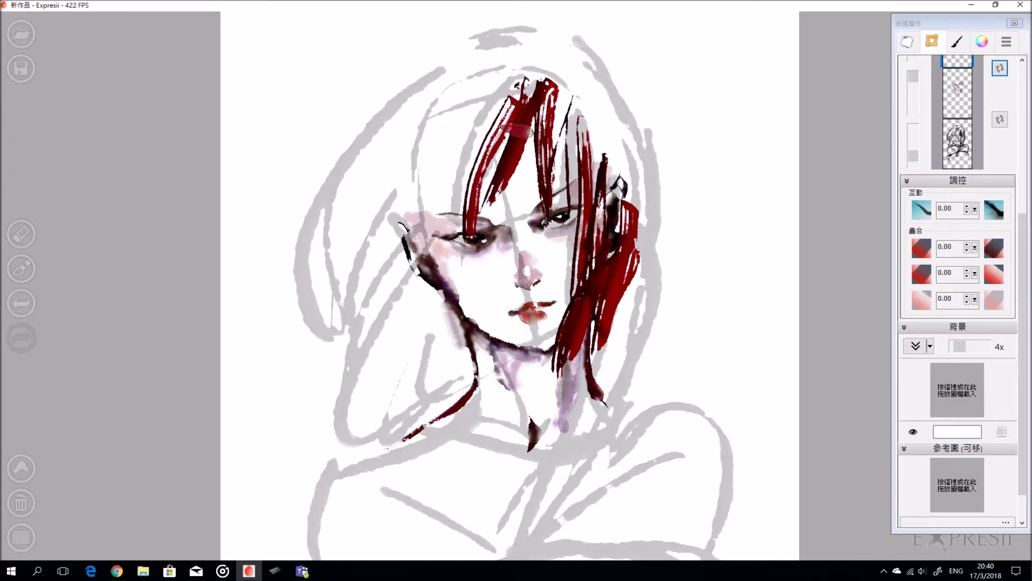
pyautogui.moveTo(510, 110); pyautogui.dragTo(468, 253)
pyautogui.moveTo(478, 114); pyautogui.dragTo(447, 250)
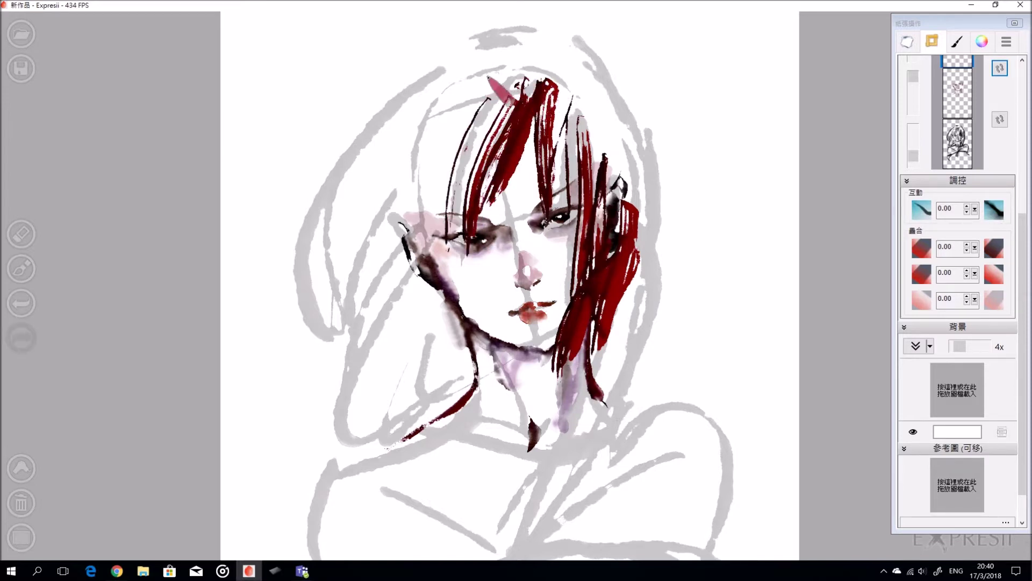
pyautogui.moveTo(491, 80); pyautogui.dragTo(445, 232)
pyautogui.moveTo(490, 135); pyautogui.dragTo(475, 213)
pyautogui.hotkey('ctrl', 'z')
# - Erase stray paint near the left-hand eye and extend the crimson fringe strands down past it
pyautogui.press('e')
pyautogui.moveTo(482, 253); pyautogui.dragTo(478, 235)
pyautogui.moveTo(509, 141); pyautogui.dragTo(457, 234)
pyautogui.moveTo(520, 129)
pyautogui.mouseDown()
pyautogui.moveTo(479, 176)
pyautogui.moveTo(469, 275)
pyautogui.mouseUp()
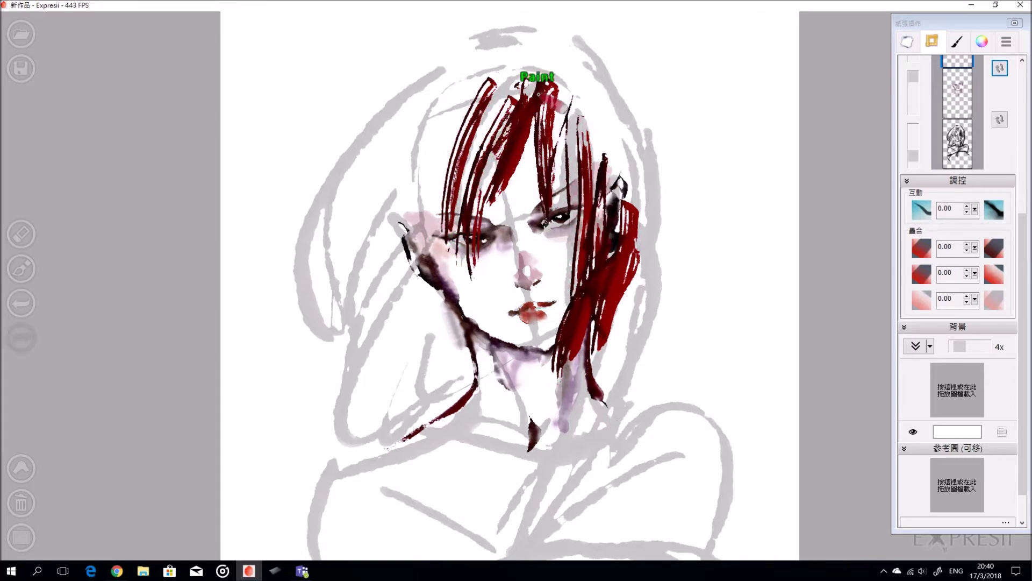
# - Paint crimson fringe strands from the crown over the left temple and down past the ear, undoing the unwanted strokes
pyautogui.hotkey('ctrl', 'z')
pyautogui.hotkey('ctrl', 'z')
pyautogui.moveTo(516, 105)
pyautogui.mouseDown()
pyautogui.moveTo(466, 291)
pyautogui.moveTo(484, 116)
pyautogui.moveTo(447, 231)
pyautogui.mouseUp()
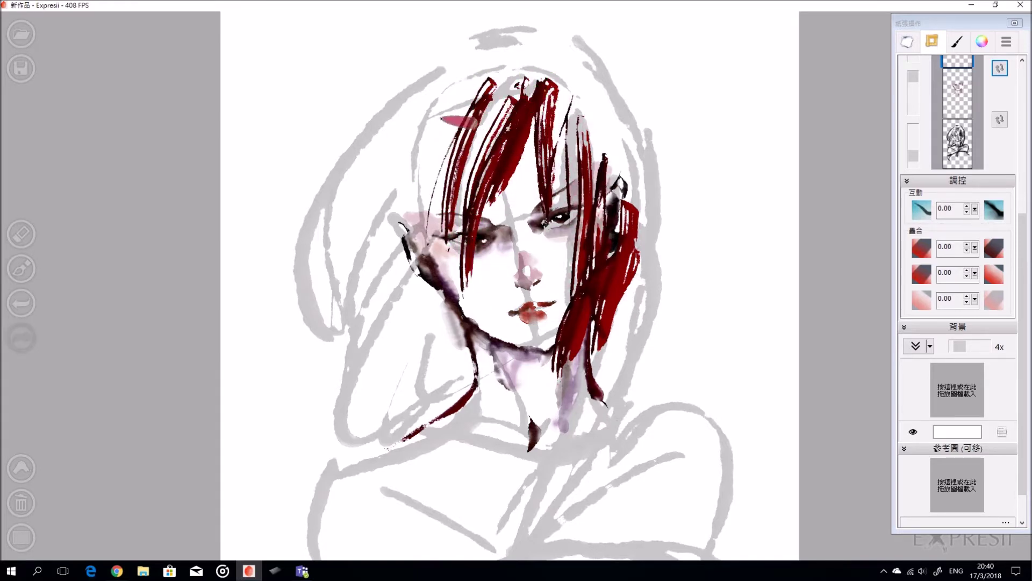
pyautogui.moveTo(446, 119); pyautogui.dragTo(409, 285)
pyautogui.moveTo(463, 121); pyautogui.dragTo(425, 320)
pyautogui.hotkey('ctrl', 'z')
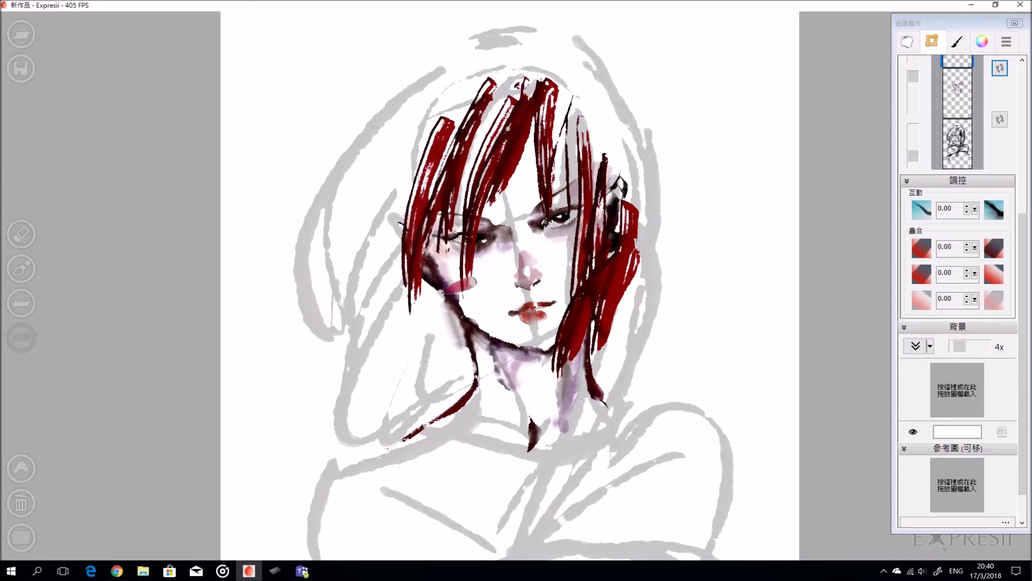
pyautogui.moveTo(451, 119); pyautogui.dragTo(381, 371)
pyautogui.hotkey('ctrl', 'z')
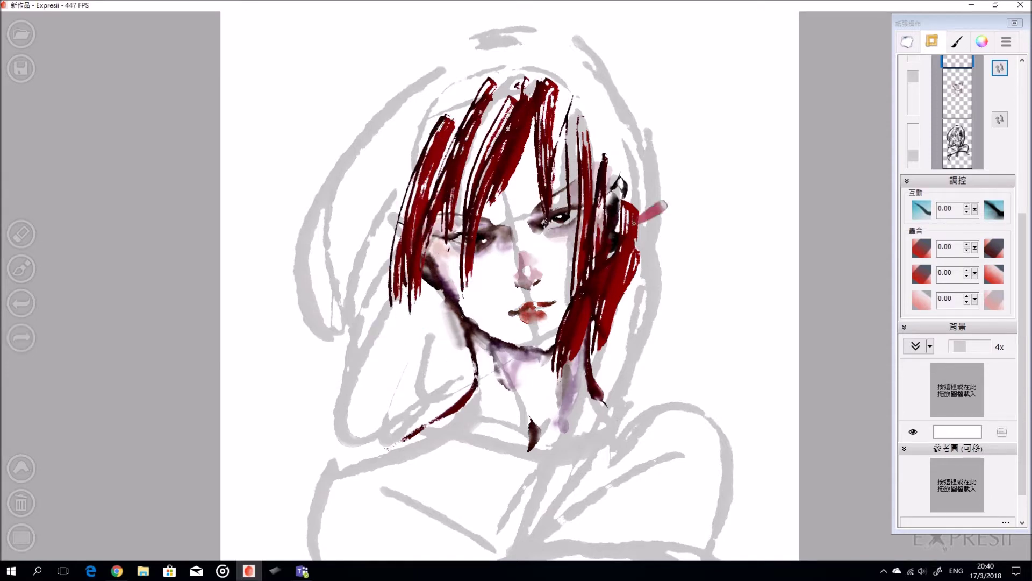
pyautogui.moveTo(444, 153); pyautogui.dragTo(382, 347)
pyautogui.hotkey('ctrl', 'z')
# - Paint long crimson locks from the left-hand ear sweeping down to the shoulder and beside the neck, undoing stray strokes
pyautogui.moveTo(446, 289); pyautogui.dragTo(336, 466)
pyautogui.moveTo(448, 310)
pyautogui.mouseDown()
pyautogui.moveTo(422, 384)
pyautogui.moveTo(424, 433)
pyautogui.mouseUp()
pyautogui.moveTo(446, 324); pyautogui.dragTo(442, 369)
pyautogui.hotkey('ctrl', 'z')
pyautogui.moveTo(444, 291)
pyautogui.mouseDown()
pyautogui.moveTo(453, 336)
pyautogui.moveTo(437, 391)
pyautogui.mouseUp()
pyautogui.hotkey('ctrl', 'z')
pyautogui.moveTo(626, 299); pyautogui.dragTo(627, 337)
pyautogui.moveTo(1024, 249); pyautogui.dragTo(1022, 156)
pyautogui.hotkey('ctrl', 'z')
# - Set the brush water to 11 and Lt to 0.4, and wash diluted crimson over the upper left hair strands
pyautogui.moveTo(506, 186); pyautogui.dragTo(479, 212)
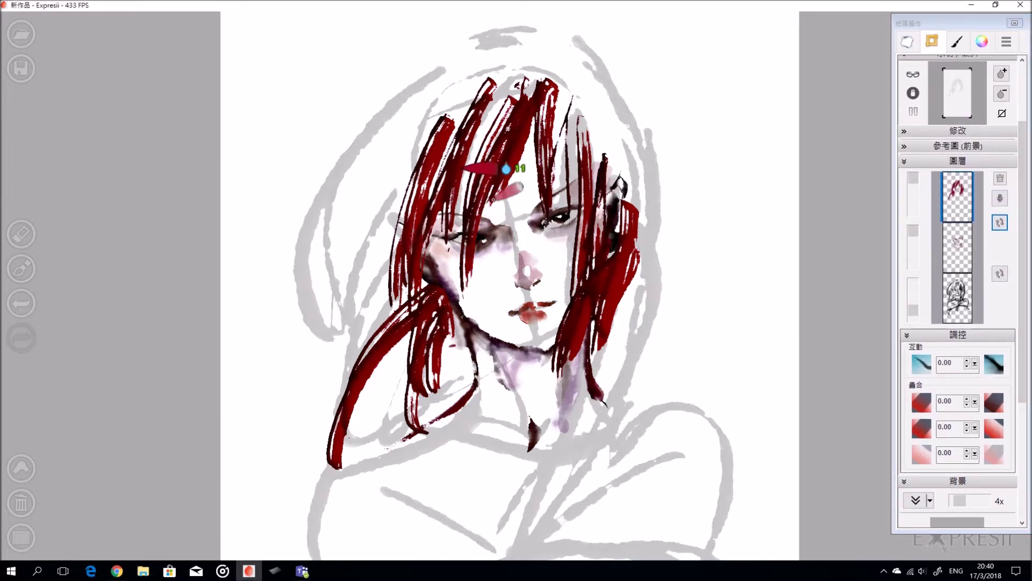
pyautogui.press('l')
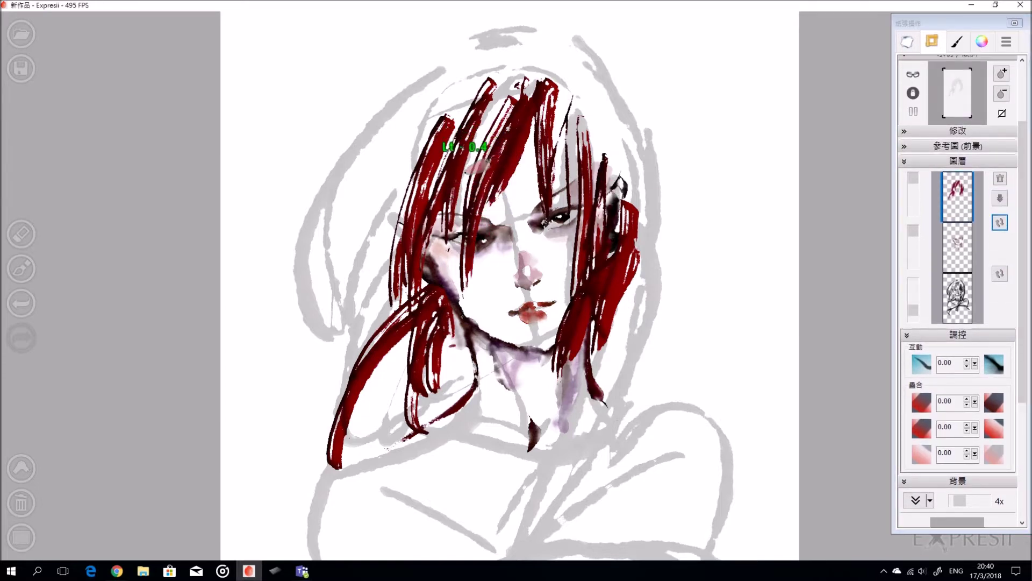
pyautogui.moveTo(468, 175); pyautogui.dragTo(500, 86)
pyautogui.moveTo(430, 171); pyautogui.dragTo(483, 86)
pyautogui.moveTo(382, 302); pyautogui.dragTo(457, 108)
pyautogui.hotkey('ctrl', 'z')
pyautogui.moveTo(397, 208); pyautogui.dragTo(463, 86)
pyautogui.moveTo(424, 163)
pyautogui.mouseDown()
pyautogui.moveTo(359, 301)
pyautogui.moveTo(422, 164)
pyautogui.mouseUp()
pyautogui.hotkey('ctrl', 'z')
# - Fill the right-hand hair with wet crimson from crown to jaw and fill the small lock below the left-hand ear
pyautogui.moveTo(574, 101); pyautogui.dragTo(553, 207)
pyautogui.hotkey('ctrl', 'z')
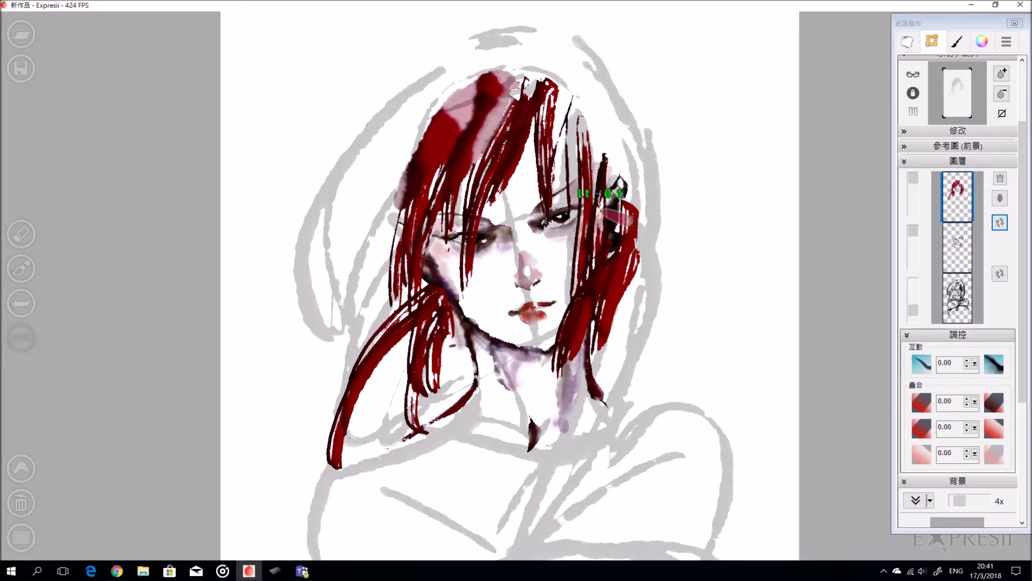
pyautogui.moveTo(588, 83)
pyautogui.mouseDown()
pyautogui.moveTo(628, 188)
pyautogui.moveTo(595, 172)
pyautogui.moveTo(613, 246)
pyautogui.moveTo(611, 231)
pyautogui.moveTo(613, 241)
pyautogui.moveTo(640, 226)
pyautogui.moveTo(635, 311)
pyautogui.moveTo(602, 285)
pyautogui.moveTo(628, 323)
pyautogui.mouseUp()
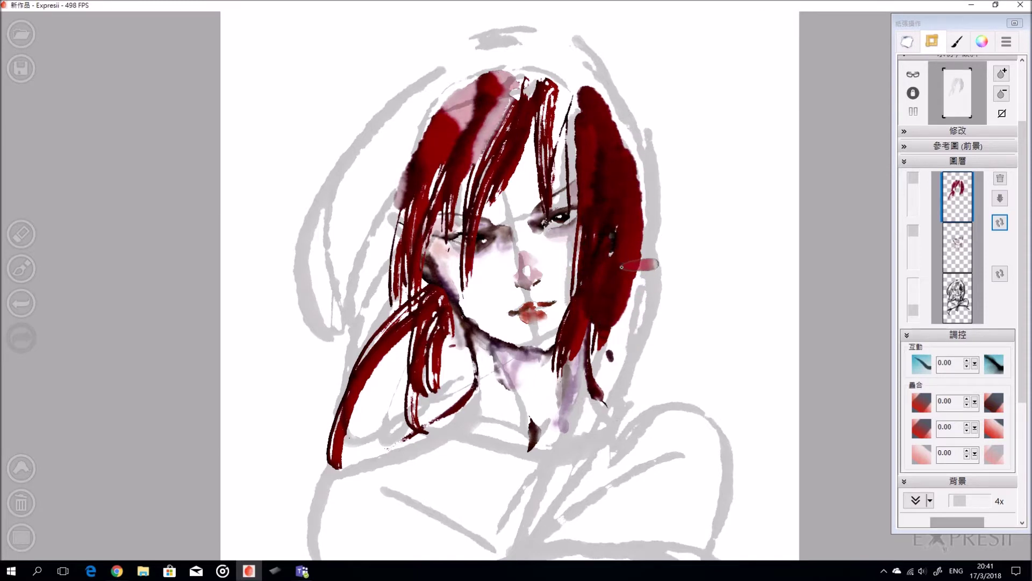
pyautogui.moveTo(614, 260)
pyautogui.mouseDown()
pyautogui.moveTo(633, 187)
pyautogui.moveTo(603, 248)
pyautogui.moveTo(639, 200)
pyautogui.moveTo(578, 366)
pyautogui.mouseUp()
pyautogui.moveTo(598, 313); pyautogui.dragTo(557, 450)
pyautogui.hotkey('ctrl', 'z')
pyautogui.moveTo(595, 318); pyautogui.dragTo(552, 407)
pyautogui.hotkey('ctrl', 'z')
pyautogui.moveTo(442, 310)
pyautogui.mouseDown()
pyautogui.moveTo(439, 394)
pyautogui.moveTo(449, 321)
pyautogui.mouseUp()
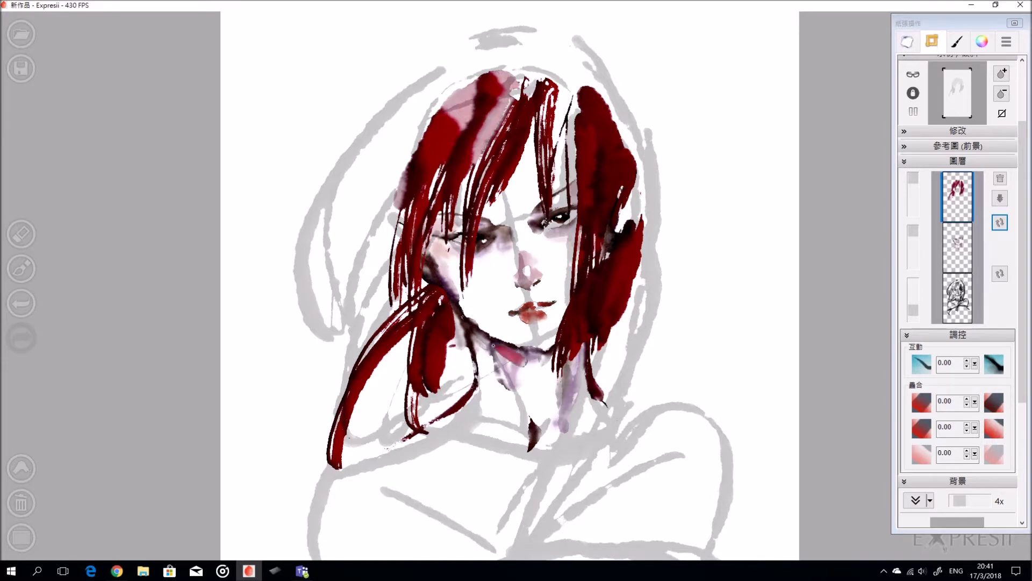
# - Set the brush water to 5 and its colour to black, and paint the outer hair contour from the crown down the left side
pyautogui.moveTo(514, 41); pyautogui.dragTo(318, 269)
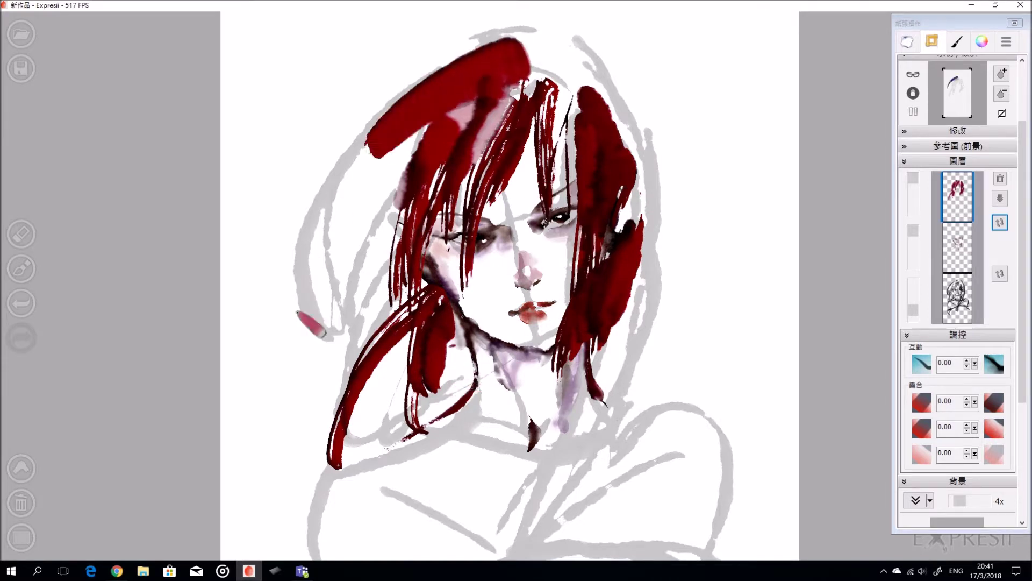
pyautogui.hotkey('ctrl', 'z')
pyautogui.press('6')
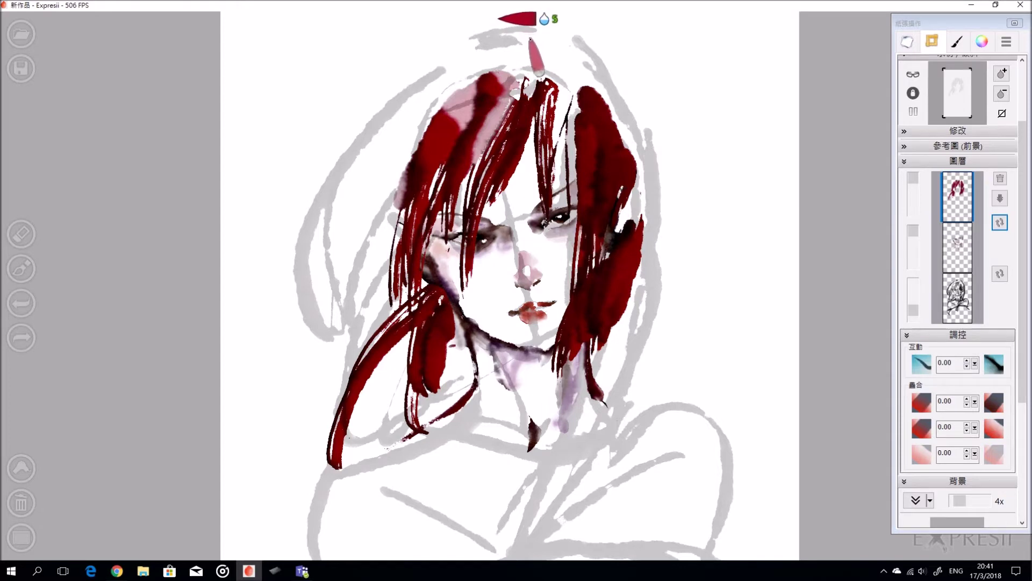
pyautogui.click(984, 43)
pyautogui.moveTo(982, 375); pyautogui.dragTo(1004, 400)
pyautogui.moveTo(530, 35); pyautogui.dragTo(313, 260)
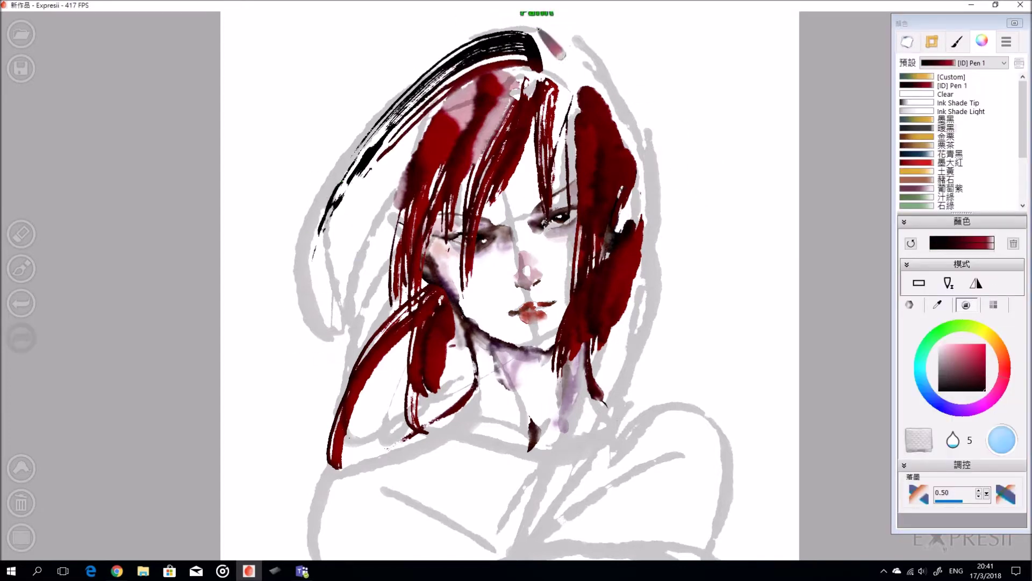
pyautogui.hotkey('ctrl', 'z')
pyautogui.moveTo(540, 43)
pyautogui.mouseDown()
pyautogui.moveTo(366, 161)
pyautogui.moveTo(310, 321)
pyautogui.mouseUp()
pyautogui.hotkey('ctrl', 'z')
pyautogui.moveTo(541, 50)
pyautogui.mouseDown()
pyautogui.moveTo(505, 44)
pyautogui.moveTo(334, 343)
pyautogui.mouseUp()
# - Brush black strands inside the left hair contour, running from beside the fringe down to the shoulder
pyautogui.moveTo(349, 195); pyautogui.dragTo(352, 357)
pyautogui.moveTo(403, 237)
pyautogui.mouseDown()
pyautogui.moveTo(338, 357)
pyautogui.moveTo(333, 467)
pyautogui.mouseUp()
pyautogui.moveTo(464, 86)
pyautogui.mouseDown()
pyautogui.moveTo(363, 293)
pyautogui.moveTo(368, 371)
pyautogui.mouseUp()
pyautogui.moveTo(396, 199); pyautogui.dragTo(375, 265)
pyautogui.moveTo(447, 97); pyautogui.dragTo(346, 326)
pyautogui.hotkey('ctrl', 'z')
# - Paint a black hair contour from the parting down the right side of the head, undoing trial strokes
pyautogui.moveTo(591, 87); pyautogui.dragTo(569, 163)
pyautogui.moveTo(522, 111)
pyautogui.mouseDown()
pyautogui.moveTo(599, 213)
pyautogui.moveTo(549, 127)
pyautogui.moveTo(619, 372)
pyautogui.mouseUp()
pyautogui.hotkey('ctrl', 'z')
pyautogui.hotkey('ctrl', 'z')
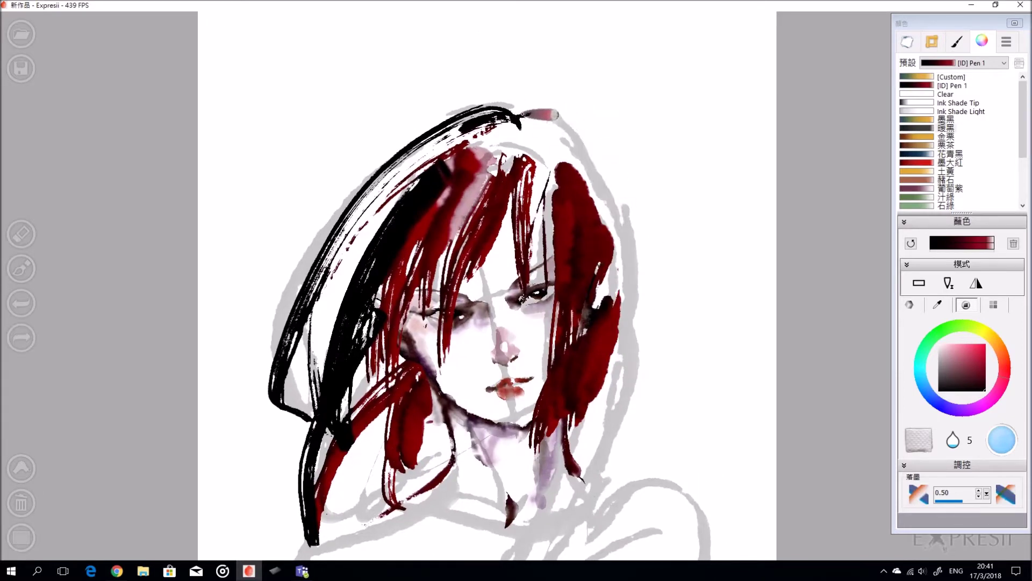
pyautogui.moveTo(521, 112); pyautogui.dragTo(609, 404)
pyautogui.hotkey('ctrl', 'z')
pyautogui.moveTo(530, 114); pyautogui.dragTo(618, 308)
# - Thicken the right-hand hair with black strands curving in towards the neck, undoing the unwanted strokes
pyautogui.moveTo(572, 153)
pyautogui.mouseDown()
pyautogui.moveTo(584, 367)
pyautogui.moveTo(603, 368)
pyautogui.mouseUp()
pyautogui.moveTo(624, 261)
pyautogui.mouseDown()
pyautogui.moveTo(619, 395)
pyautogui.moveTo(582, 464)
pyautogui.mouseUp()
pyautogui.moveTo(616, 420); pyautogui.dragTo(657, 293)
pyautogui.moveTo(665, 215); pyautogui.dragTo(624, 371)
pyautogui.moveTo(640, 277); pyautogui.dragTo(570, 402)
pyautogui.moveTo(615, 347); pyautogui.dragTo(588, 455)
pyautogui.moveTo(634, 239); pyautogui.dragTo(612, 326)
pyautogui.hotkey('ctrl', 'z')
pyautogui.hotkey('ctrl', 'z')
pyautogui.hotkey('ctrl', 'z')
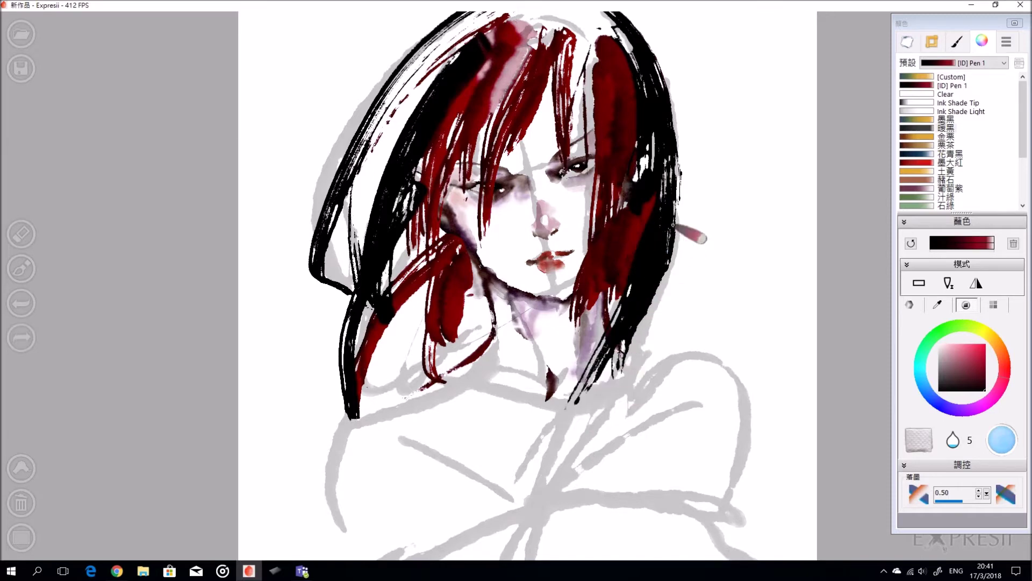
# - Extend black locks from both sides of the neck down onto the chest and clean up the strands below the left-hand ear
pyautogui.moveTo(659, 241); pyautogui.dragTo(643, 352)
pyautogui.moveTo(651, 316)
pyautogui.mouseDown()
pyautogui.moveTo(569, 465)
pyautogui.moveTo(573, 423)
pyautogui.moveTo(555, 500)
pyautogui.mouseUp()
pyautogui.moveTo(444, 260)
pyautogui.mouseDown()
pyautogui.moveTo(390, 434)
pyautogui.moveTo(423, 425)
pyautogui.moveTo(453, 473)
pyautogui.mouseUp()
pyautogui.hotkey('ctrl', 'z')
pyautogui.moveTo(442, 388); pyautogui.dragTo(455, 485)
pyautogui.moveTo(483, 277); pyautogui.dragTo(497, 336)
pyautogui.moveTo(487, 296); pyautogui.dragTo(464, 354)
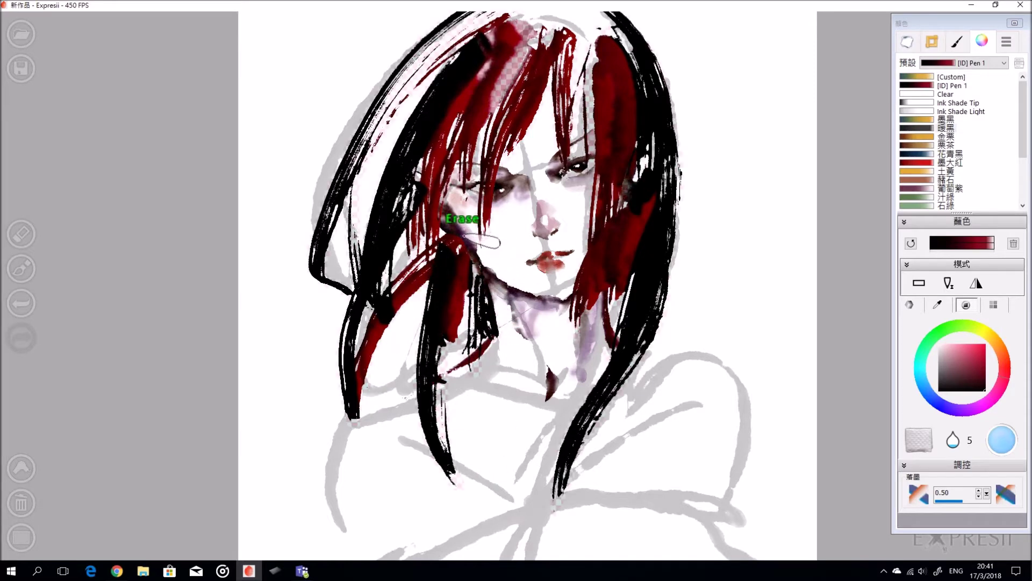
# - Set the first layer-blending value to 1.00
pyautogui.click(933, 41)
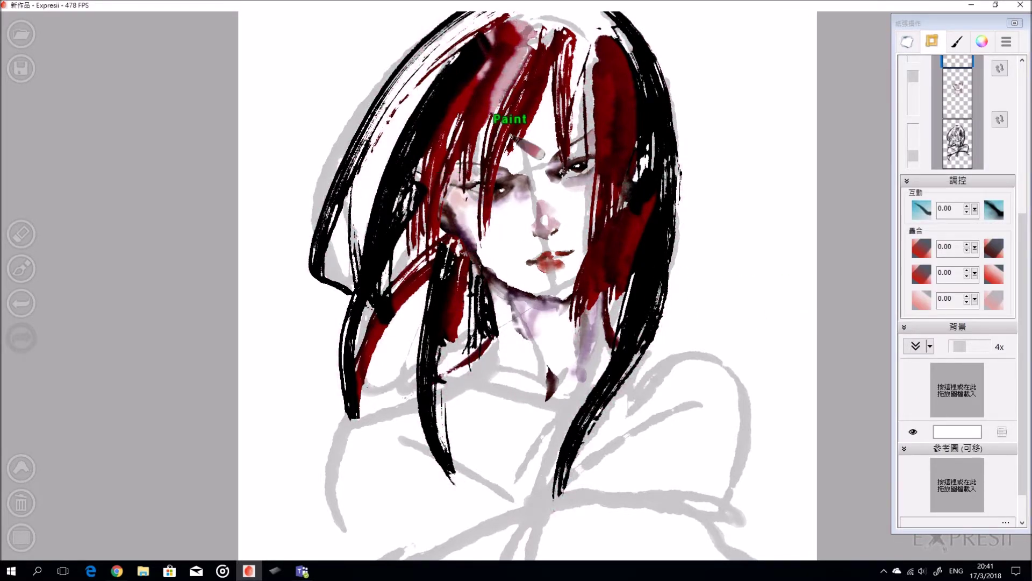
pyautogui.moveTo(516, 112); pyautogui.dragTo(463, 230)
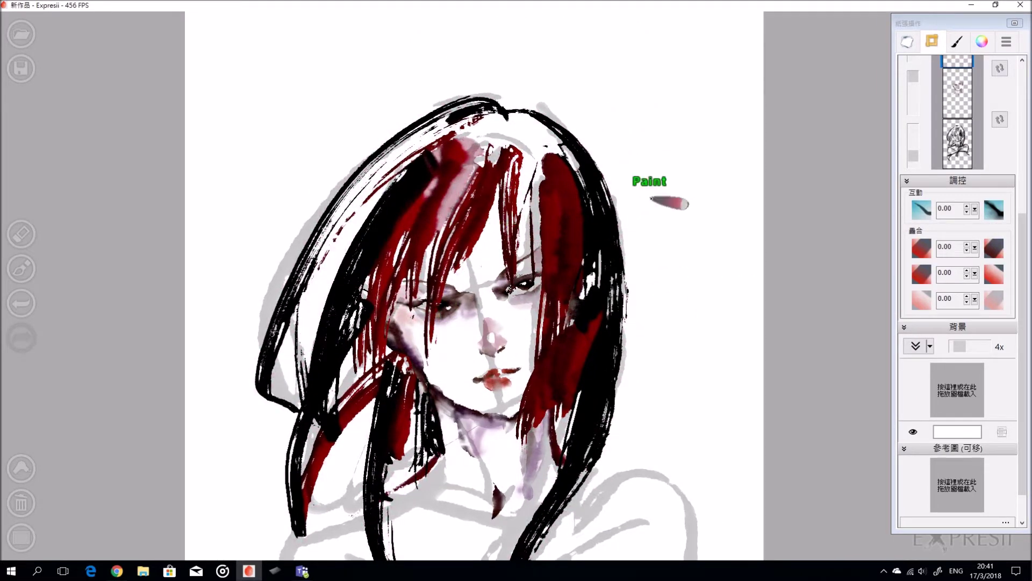
pyautogui.click(966, 271)
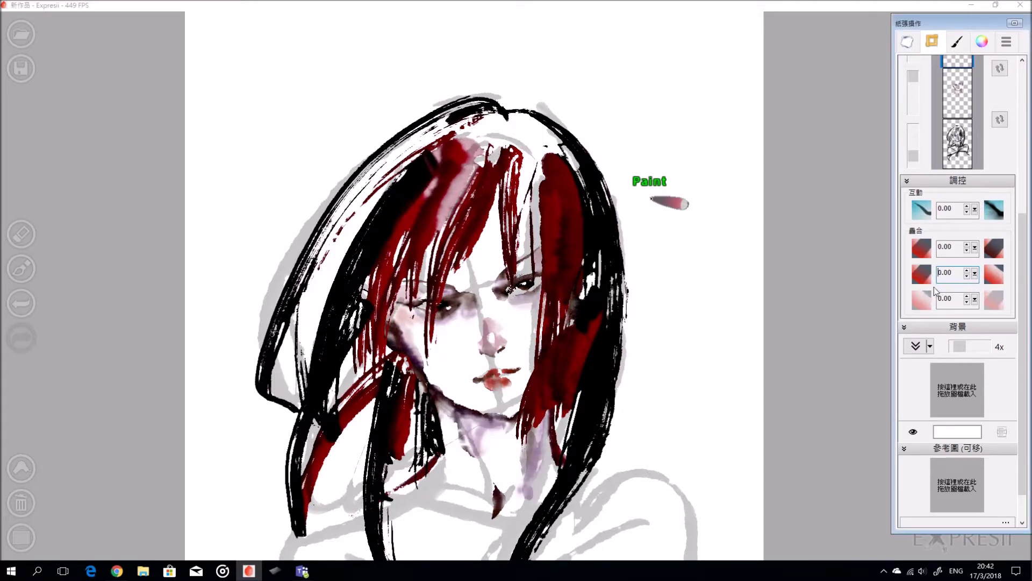
pyautogui.moveTo(946, 255); pyautogui.dragTo(1005, 253)
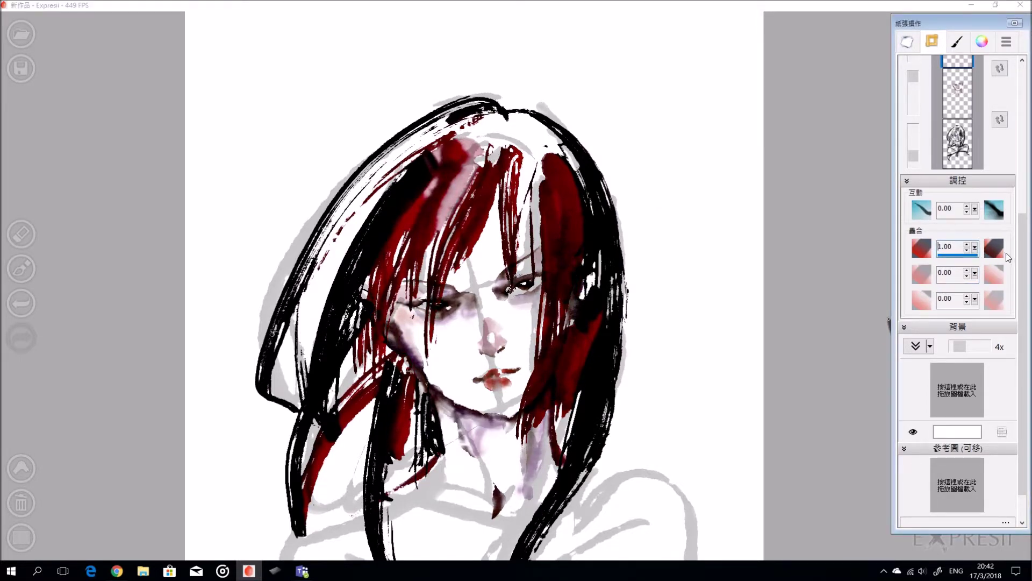
# - Add black strands down the left side of the hair and from the parting down the right side
pyautogui.moveTo(438, 158); pyautogui.dragTo(305, 409)
pyautogui.hotkey('ctrl', 'z')
pyautogui.moveTo(432, 148); pyautogui.dragTo(290, 413)
pyautogui.moveTo(511, 115); pyautogui.dragTo(568, 284)
pyautogui.hotkey('ctrl', 'z')
pyautogui.moveTo(524, 128); pyautogui.dragTo(567, 283)
# - Change the brush's black to dark crimson and paint thin strands over the right-hand fringe, undoing the surplus strokes
pyautogui.click(984, 44)
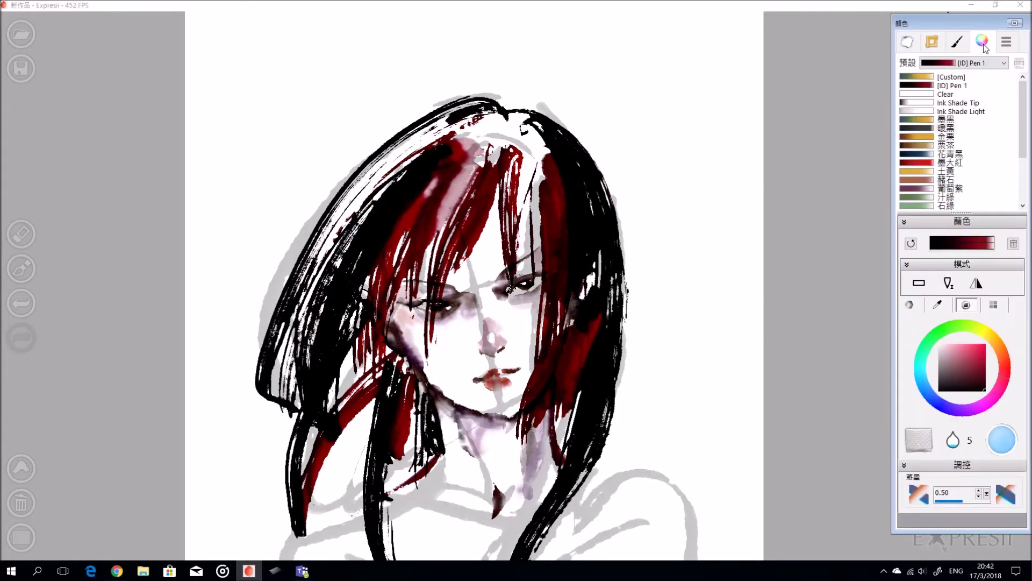
pyautogui.click(988, 362)
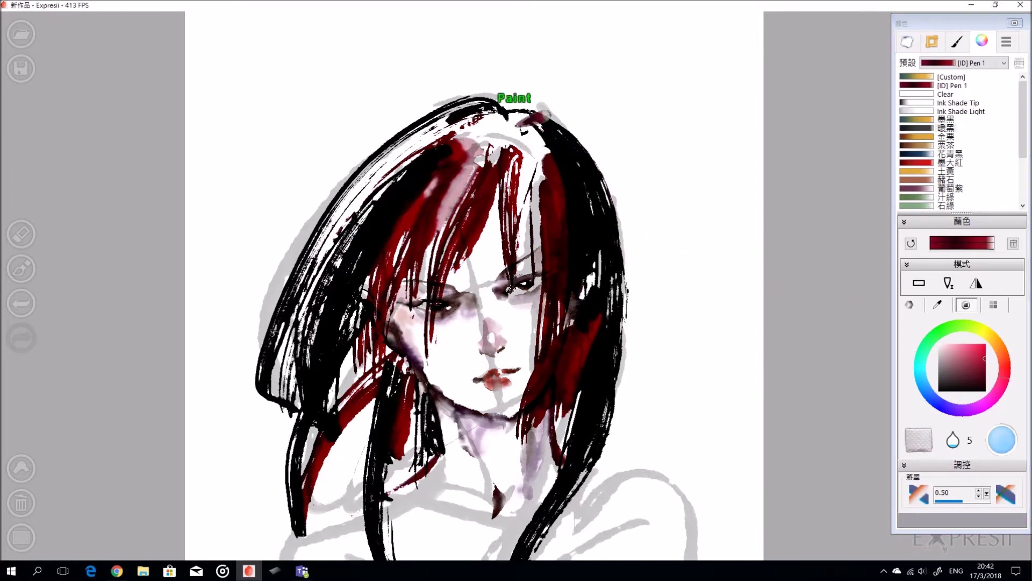
pyautogui.moveTo(511, 144); pyautogui.dragTo(542, 331)
pyautogui.moveTo(522, 166)
pyautogui.mouseDown()
pyautogui.moveTo(553, 351)
pyautogui.moveTo(547, 396)
pyautogui.mouseUp()
pyautogui.moveTo(529, 168)
pyautogui.mouseDown()
pyautogui.moveTo(534, 260)
pyautogui.moveTo(509, 213)
pyautogui.moveTo(512, 258)
pyautogui.mouseUp()
pyautogui.moveTo(517, 166)
pyautogui.mouseDown()
pyautogui.moveTo(514, 266)
pyautogui.moveTo(540, 298)
pyautogui.mouseUp()
pyautogui.hotkey('ctrl', 'z')
pyautogui.hotkey('ctrl', 'z')
pyautogui.hotkey('ctrl', 'z')
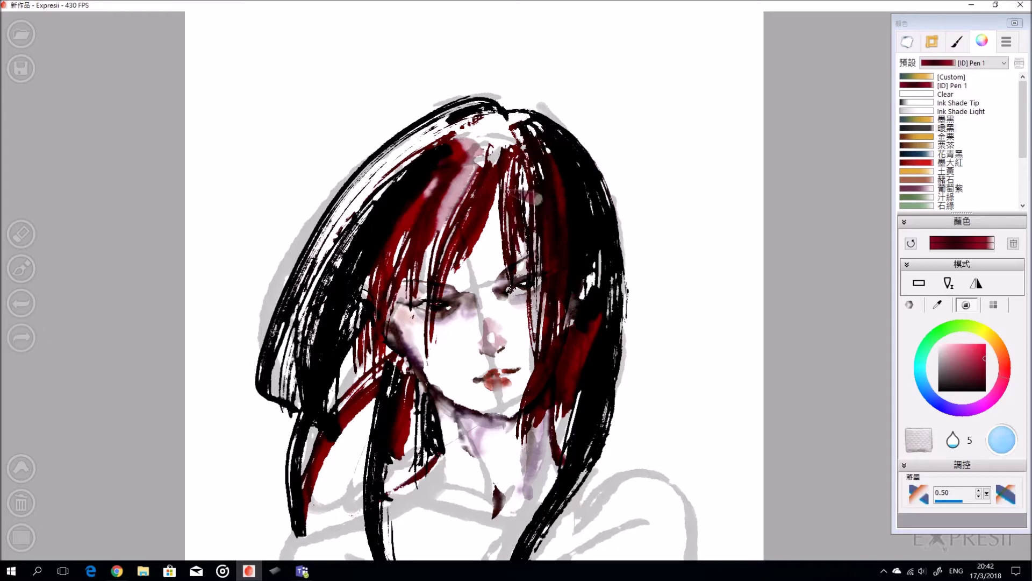
# - Brush dark crimson strands over the left-hand fringe and outward from the parting on both sides
pyautogui.moveTo(496, 168)
pyautogui.mouseDown()
pyautogui.moveTo(431, 258)
pyautogui.moveTo(451, 292)
pyautogui.mouseUp()
pyautogui.hotkey('ctrl', 'z')
pyautogui.moveTo(496, 196); pyautogui.dragTo(447, 297)
pyautogui.moveTo(466, 169); pyautogui.dragTo(416, 357)
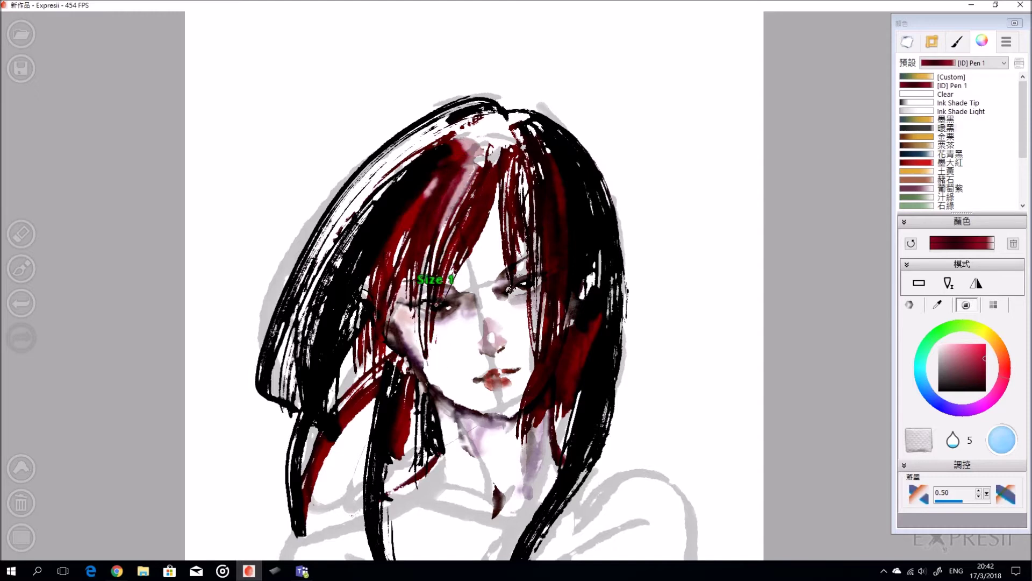
pyautogui.moveTo(441, 188)
pyautogui.mouseDown()
pyautogui.moveTo(394, 368)
pyautogui.moveTo(393, 350)
pyautogui.mouseUp()
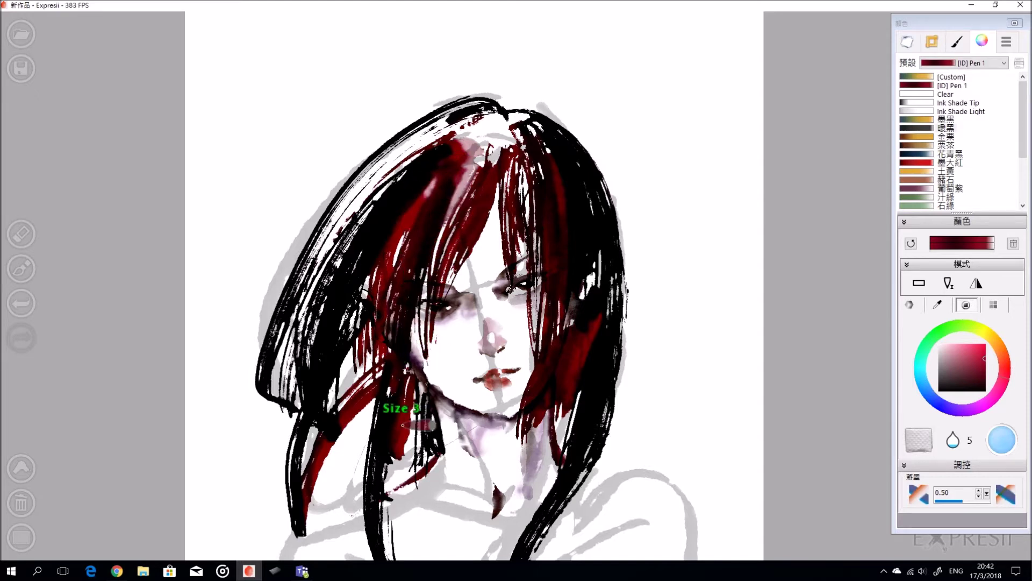
pyautogui.moveTo(509, 129)
pyautogui.mouseDown()
pyautogui.moveTo(411, 289)
pyautogui.moveTo(396, 251)
pyautogui.moveTo(325, 334)
pyautogui.mouseUp()
pyautogui.moveTo(511, 132); pyautogui.dragTo(555, 193)
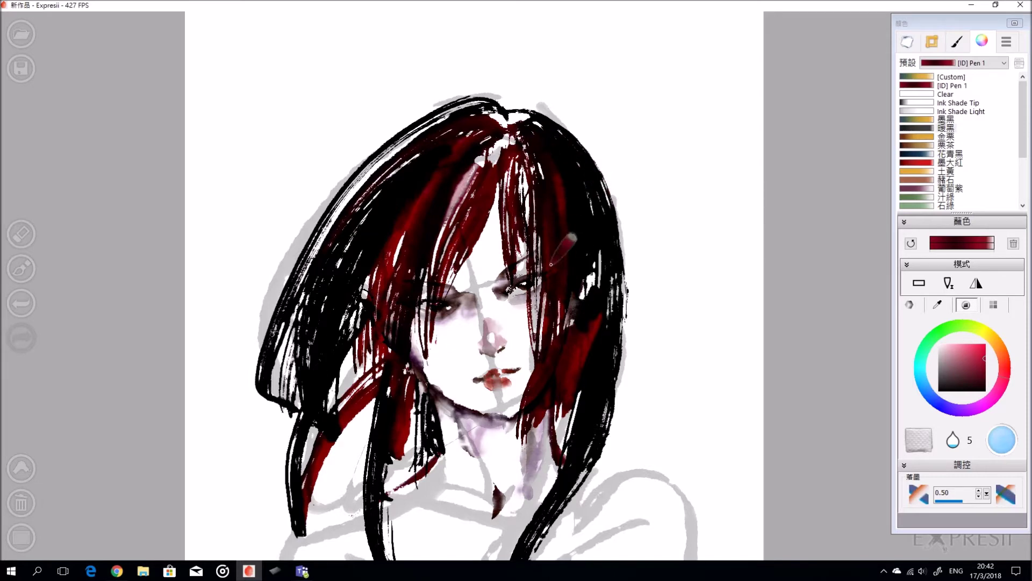
# - Raise the brush water to 12 and wash dark crimson over the crown, parting and upper left fringe
pyautogui.scroll(7, 560, 157)
pyautogui.moveTo(491, 111)
pyautogui.mouseDown()
pyautogui.moveTo(512, 127)
pyautogui.moveTo(538, 124)
pyautogui.mouseUp()
pyautogui.moveTo(486, 159)
pyautogui.mouseDown()
pyautogui.moveTo(511, 142)
pyautogui.moveTo(484, 108)
pyautogui.moveTo(498, 91)
pyautogui.moveTo(468, 150)
pyautogui.moveTo(407, 189)
pyautogui.moveTo(484, 112)
pyautogui.mouseUp()
pyautogui.moveTo(534, 156); pyautogui.dragTo(437, 244)
pyautogui.moveTo(457, 196); pyautogui.dragTo(412, 259)
pyautogui.moveTo(414, 206); pyautogui.dragTo(364, 304)
pyautogui.hotkey('ctrl', 'z')
# - Resize the brush and fill the left-hand lock with wet dark crimson from the ear down to the shoulder
pyautogui.press('[')
pyautogui.press('[')
pyautogui.moveTo(375, 344); pyautogui.dragTo(290, 508)
pyautogui.moveTo(377, 339); pyautogui.dragTo(336, 397)
pyautogui.hotkey('ctrl', 'z')
pyautogui.hotkey('ctrl', 'z')
pyautogui.moveTo(395, 336); pyautogui.dragTo(305, 495)
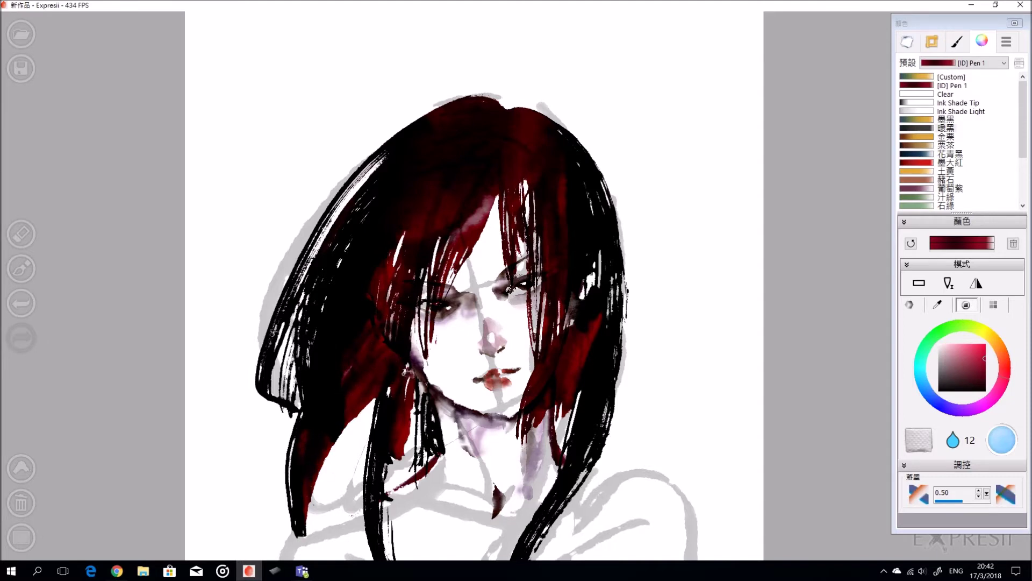
# - Fill the lock between the left-hand ear and the neck with wet dark crimson, undoing the trial strokes
pyautogui.moveTo(421, 381); pyautogui.dragTo(432, 442)
pyautogui.hotkey('ctrl', 'z')
pyautogui.moveTo(411, 400)
pyautogui.mouseDown()
pyautogui.moveTo(424, 461)
pyautogui.moveTo(428, 452)
pyautogui.mouseUp()
pyautogui.hotkey('ctrl', 'z')
pyautogui.moveTo(399, 415); pyautogui.dragTo(398, 489)
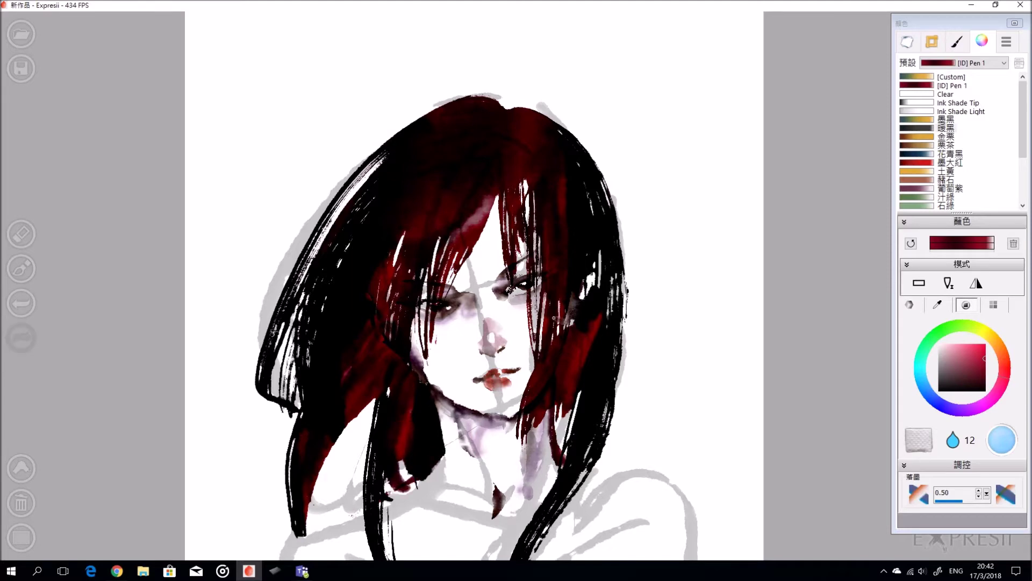
# - Paint a dark crimson strand hanging down to the left-hand shoulder, undoing the unwanted attempts
pyautogui.moveTo(377, 393); pyautogui.dragTo(342, 522)
pyautogui.hotkey('ctrl', 'z')
pyautogui.moveTo(374, 399); pyautogui.dragTo(304, 535)
pyautogui.hotkey('ctrl', 'z')
pyautogui.moveTo(375, 399); pyautogui.dragTo(340, 527)
pyautogui.moveTo(349, 422); pyautogui.dragTo(322, 516)
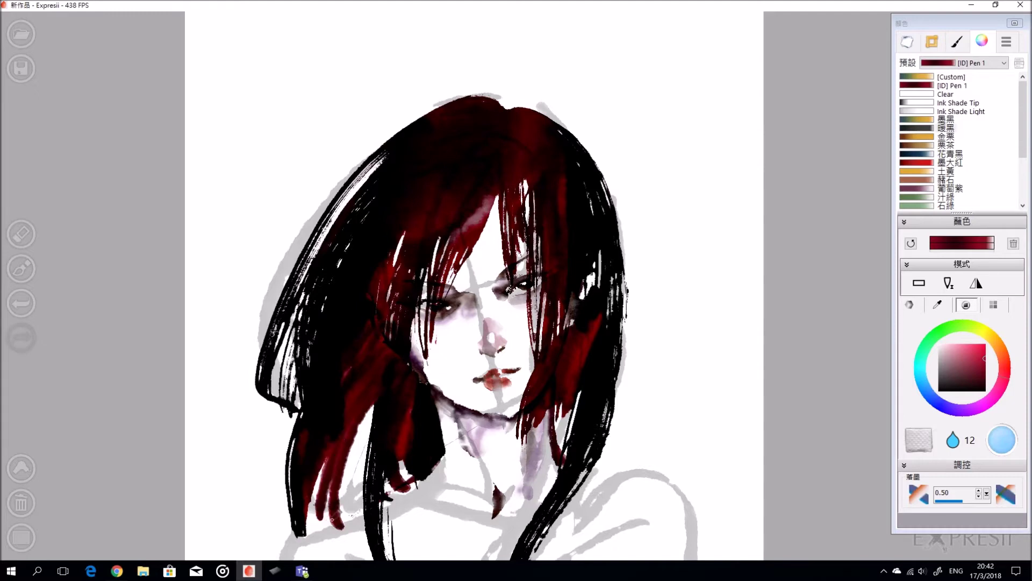
pyautogui.hotkey('ctrl', 'z')
# - Darken the right-hand lock beside the jaw with dark crimson, reducing the water to 10 and undoing the unwanted strokes
pyautogui.moveTo(583, 373); pyautogui.dragTo(562, 447)
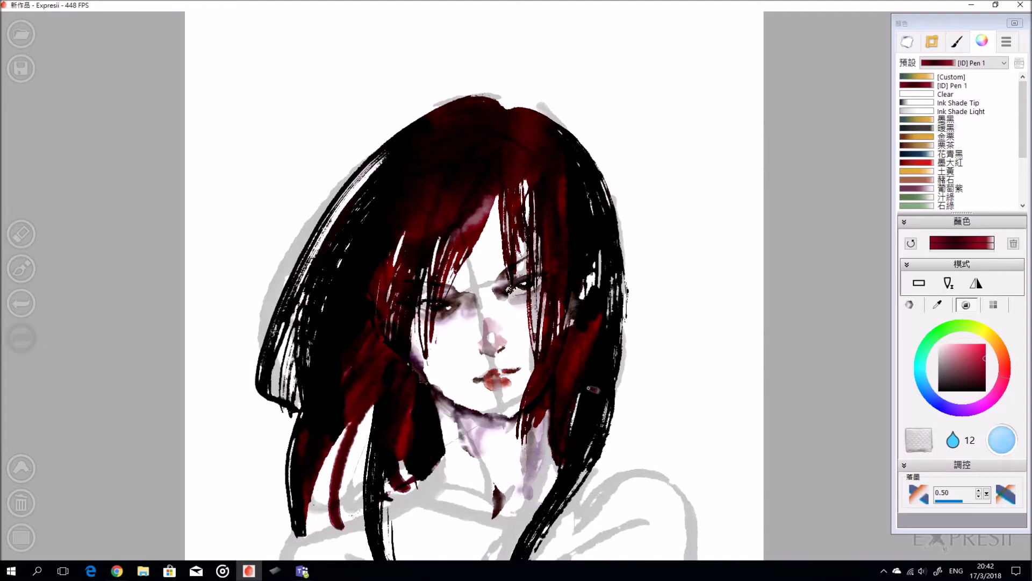
pyautogui.moveTo(580, 338); pyautogui.dragTo(515, 524)
pyautogui.hotkey('ctrl', 'z')
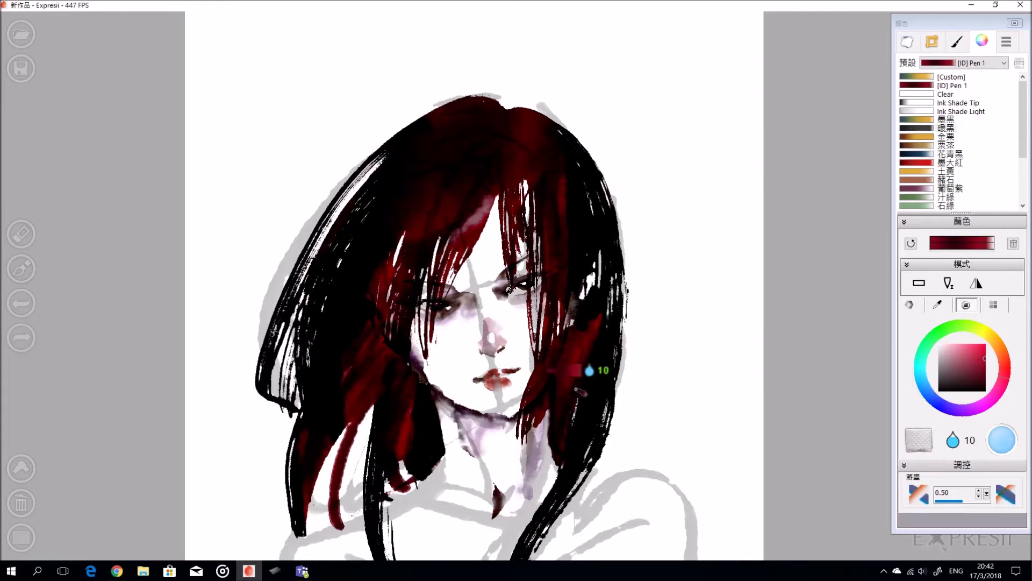
pyautogui.moveTo(598, 314)
pyautogui.mouseDown()
pyautogui.moveTo(604, 250)
pyautogui.moveTo(532, 441)
pyautogui.mouseUp()
pyautogui.hotkey('ctrl', 'z')
# - Reduce the brush water to 7 and paint dark crimson strands from the right-hand jaw down beside the neck
pyautogui.press(']')
pyautogui.moveTo(586, 266); pyautogui.dragTo(523, 467)
pyautogui.hotkey('ctrl', 'z')
pyautogui.moveTo(577, 293)
pyautogui.mouseDown()
pyautogui.moveTo(514, 441)
pyautogui.moveTo(562, 488)
pyautogui.mouseUp()
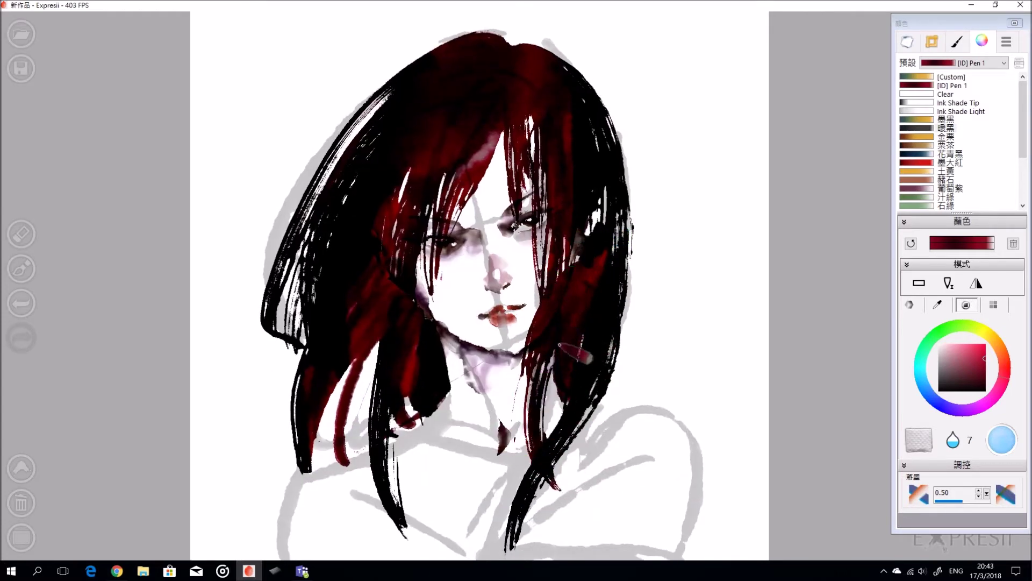
pyautogui.hotkey('ctrl', 'z')
pyautogui.moveTo(530, 350); pyautogui.dragTo(551, 472)
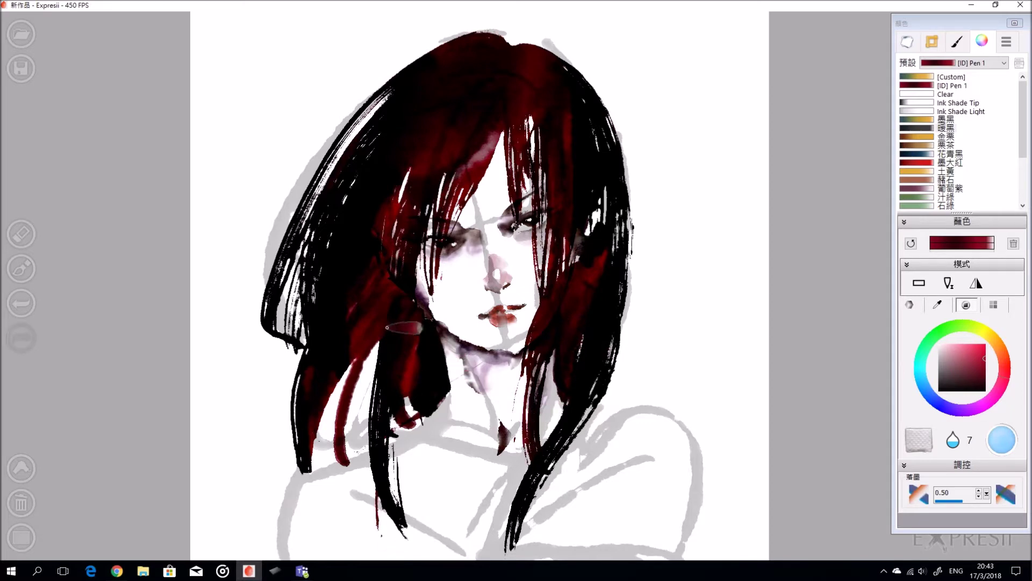
# - Extend the outer left lock over the shoulder in dark crimson and fill gaps along the left side of the hair
pyautogui.moveTo(323, 369); pyautogui.dragTo(301, 501)
pyautogui.moveTo(284, 346); pyautogui.dragTo(239, 493)
pyautogui.hotkey('ctrl', 'z')
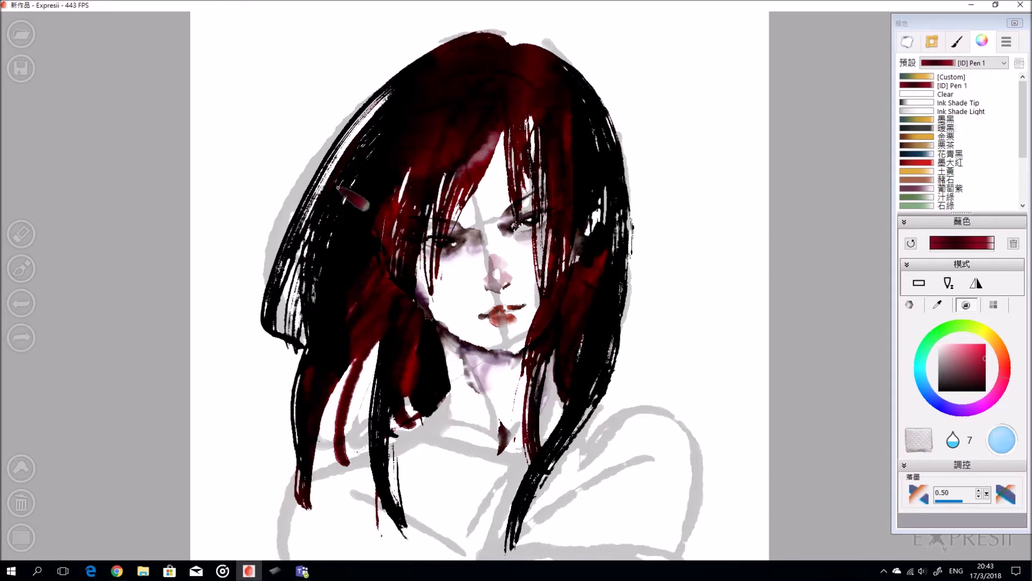
pyautogui.moveTo(308, 231); pyautogui.dragTo(301, 371)
pyautogui.moveTo(598, 244); pyautogui.dragTo(554, 240)
pyautogui.moveTo(241, 277); pyautogui.dragTo(317, 417)
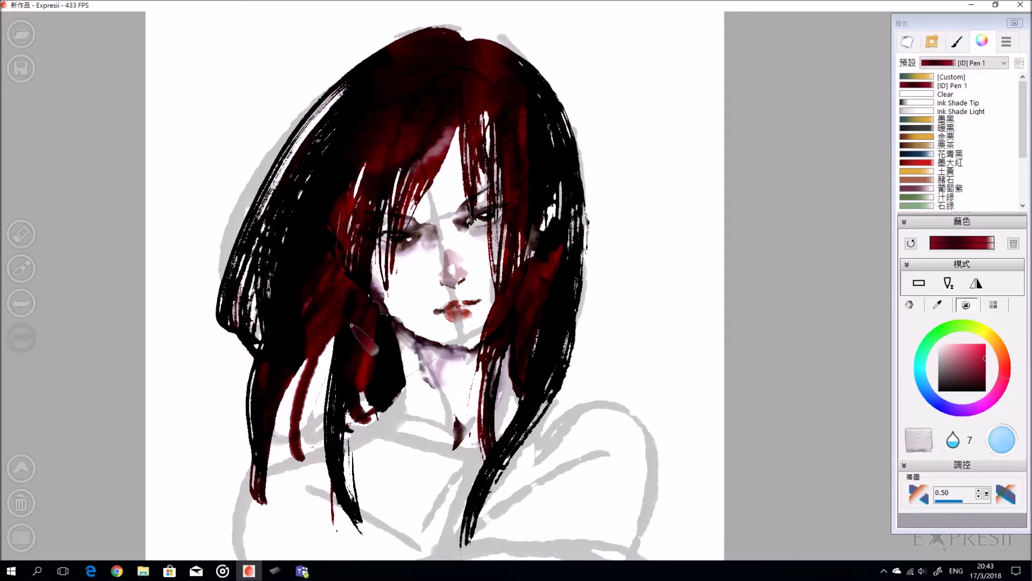
# - Fill the gap between the left-hand locks above the shoulder with dark crimson strands
pyautogui.moveTo(327, 306)
pyautogui.mouseDown()
pyautogui.moveTo(300, 402)
pyautogui.moveTo(317, 444)
pyautogui.mouseUp()
pyautogui.moveTo(302, 358); pyautogui.dragTo(290, 432)
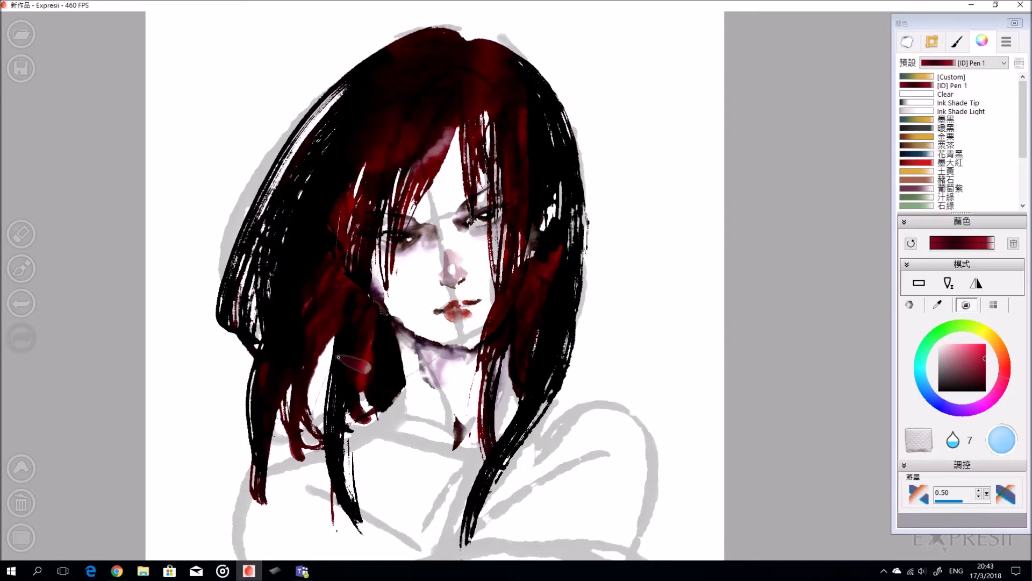
pyautogui.moveTo(333, 345); pyautogui.dragTo(308, 403)
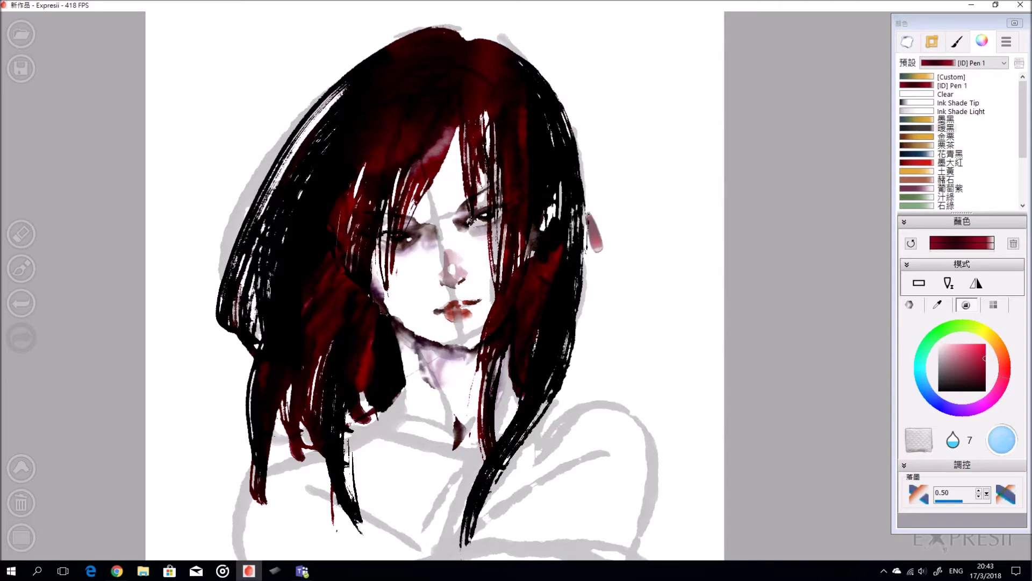
# - Bring the grey sketch layer above the hair layer and clear its contents, leaving a blank top layer for painting
pyautogui.moveTo(637, 261); pyautogui.dragTo(678, 250)
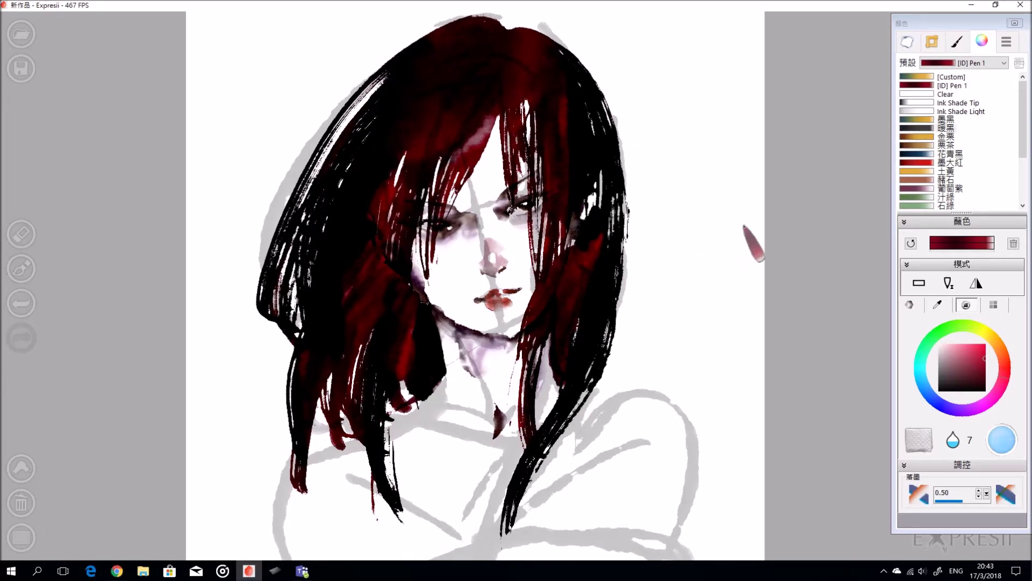
pyautogui.click(933, 42)
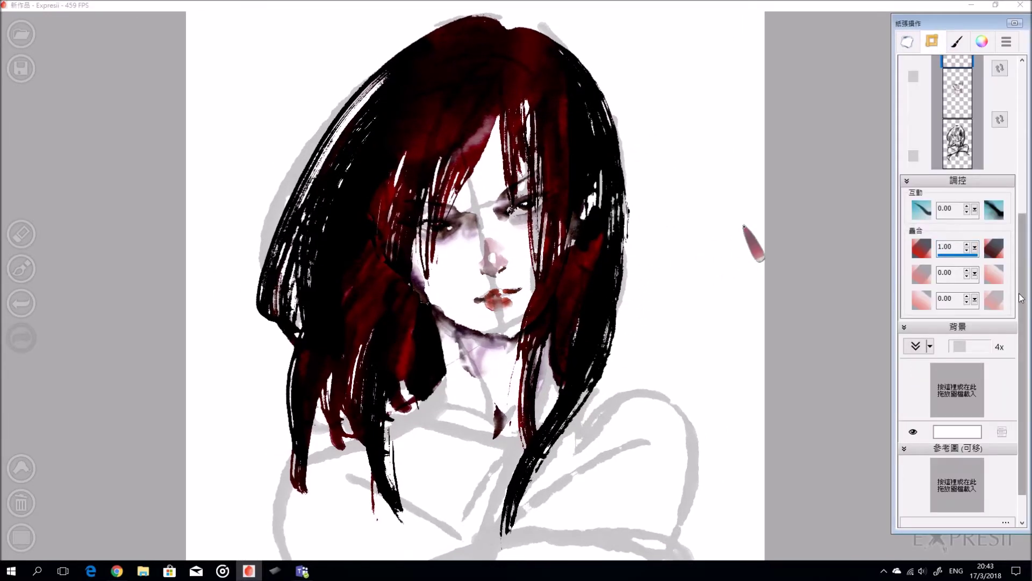
pyautogui.moveTo(1024, 316); pyautogui.dragTo(1003, 236)
pyautogui.click(1001, 257)
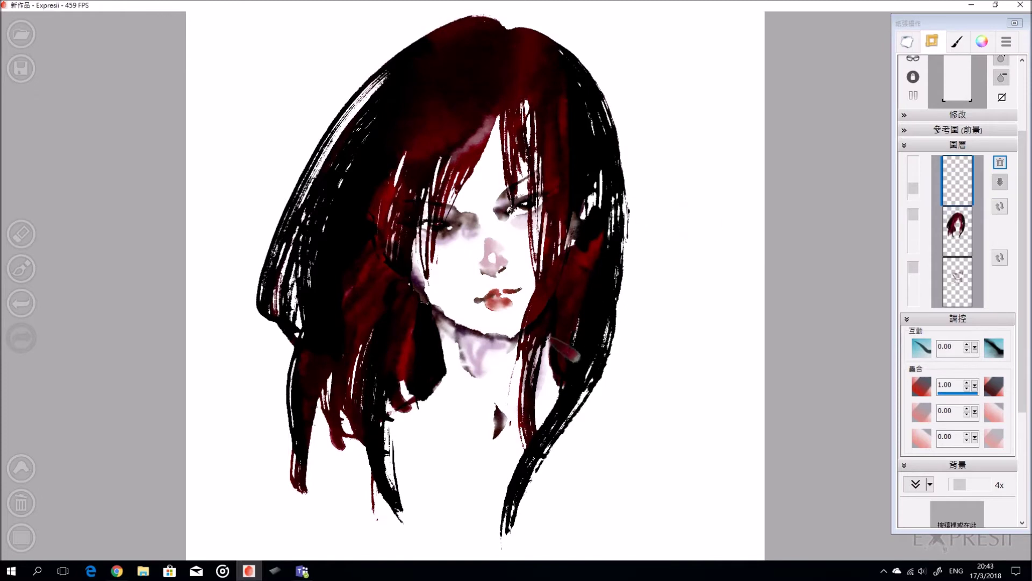
# - Mix a peach-orange brush gradient, lighten it by 0.2, and wash skin tone over the forehead and left cheek
pyautogui.click(983, 41)
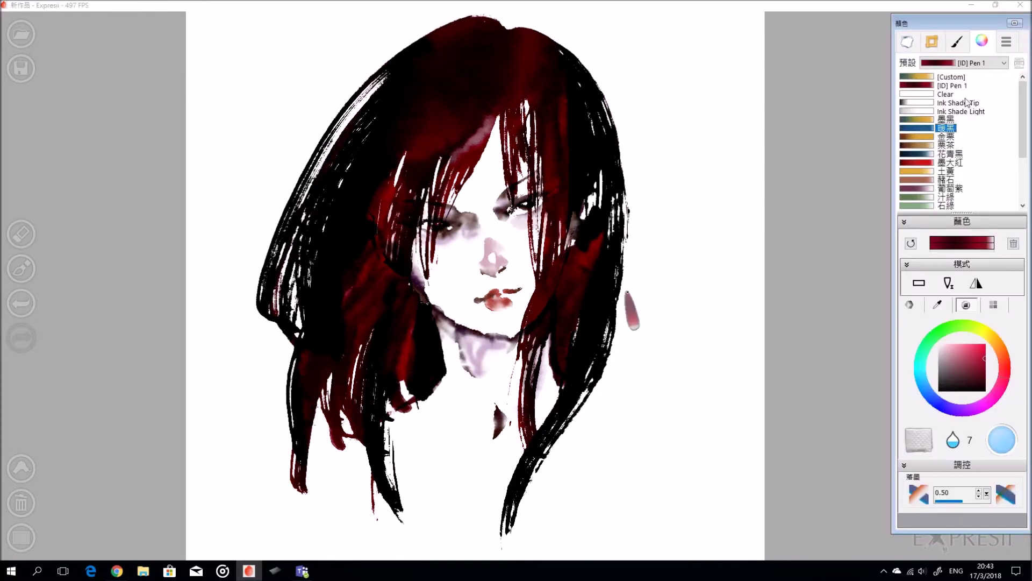
pyautogui.moveTo(996, 358)
pyautogui.mouseDown()
pyautogui.moveTo(963, 347)
pyautogui.moveTo(971, 359)
pyautogui.moveTo(987, 338)
pyautogui.mouseUp()
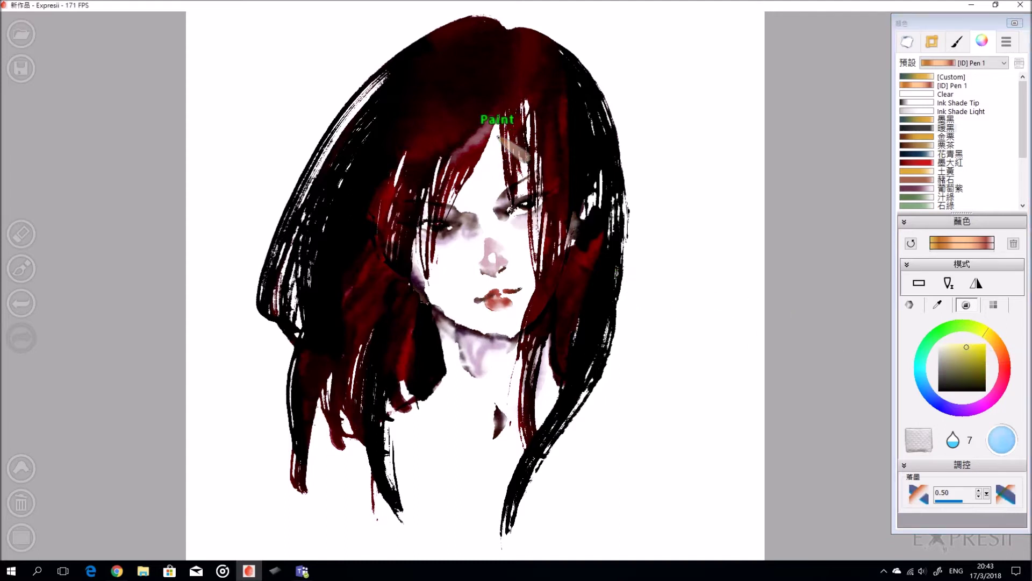
pyautogui.press('l')
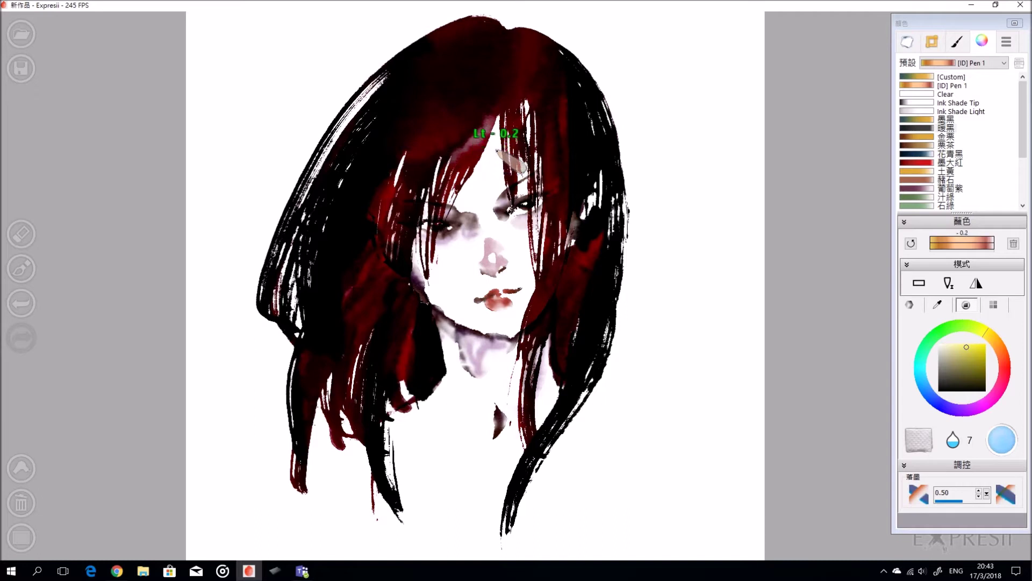
pyautogui.moveTo(494, 129); pyautogui.dragTo(456, 202)
pyautogui.moveTo(487, 149); pyautogui.dragTo(458, 196)
pyautogui.press('Up')
pyautogui.press('Up')
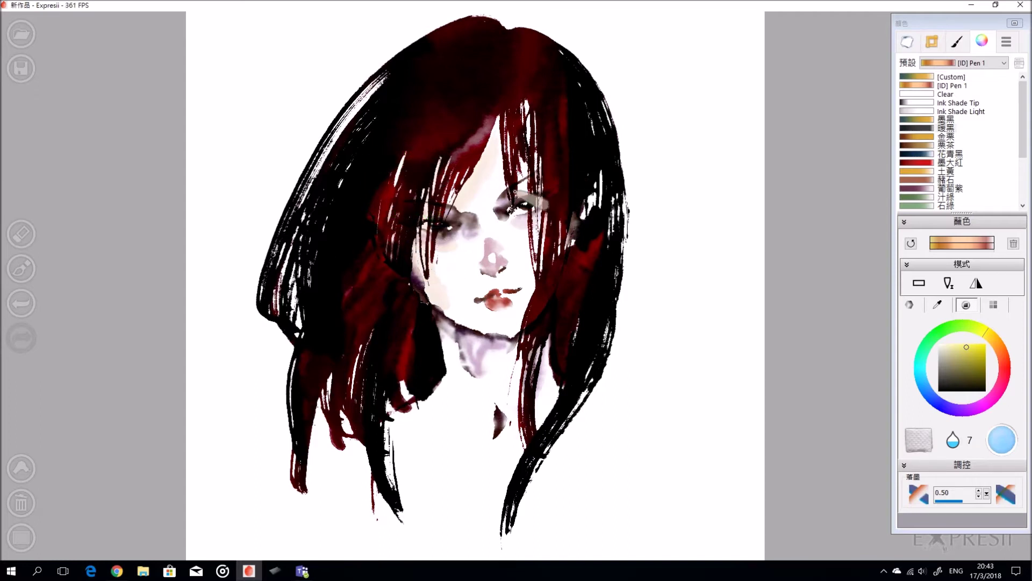
pyautogui.moveTo(486, 188); pyautogui.dragTo(480, 214)
pyautogui.moveTo(494, 138)
pyautogui.mouseDown()
pyautogui.moveTo(469, 213)
pyautogui.moveTo(479, 159)
pyautogui.moveTo(453, 213)
pyautogui.moveTo(499, 231)
pyautogui.mouseUp()
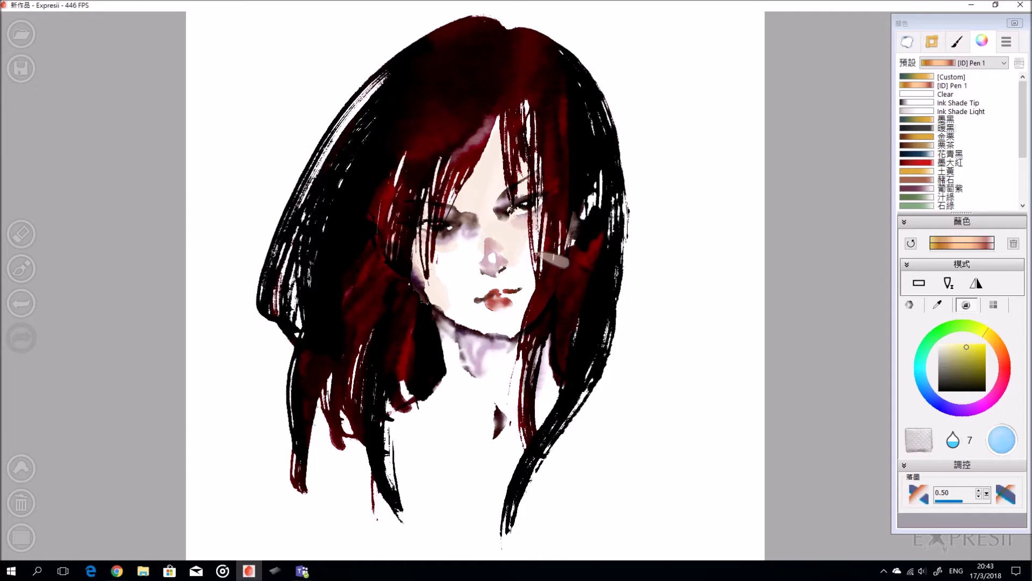
# - Raise the brush water to 12 and wash peach skin tone over the nose, cheeks, chin and neck down to the upper chest
pyautogui.press('Up')
pyautogui.press('Up')
pyautogui.press('Up')
pyautogui.press('Up')
pyautogui.press('Up')
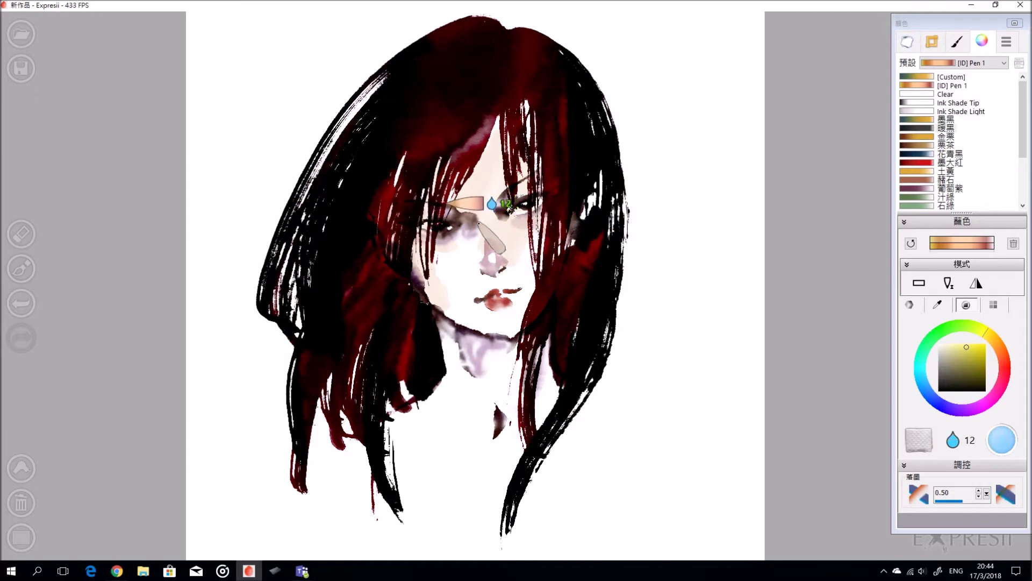
pyautogui.moveTo(472, 231)
pyautogui.mouseDown()
pyautogui.moveTo(438, 260)
pyautogui.moveTo(453, 269)
pyautogui.moveTo(521, 265)
pyautogui.mouseUp()
pyautogui.press('Left')
pyautogui.press('Left')
pyautogui.press('Right')
pyautogui.moveTo(445, 295); pyautogui.dragTo(533, 288)
pyautogui.moveTo(449, 323)
pyautogui.mouseDown()
pyautogui.moveTo(528, 328)
pyautogui.moveTo(484, 365)
pyautogui.moveTo(503, 435)
pyautogui.moveTo(473, 476)
pyautogui.mouseUp()
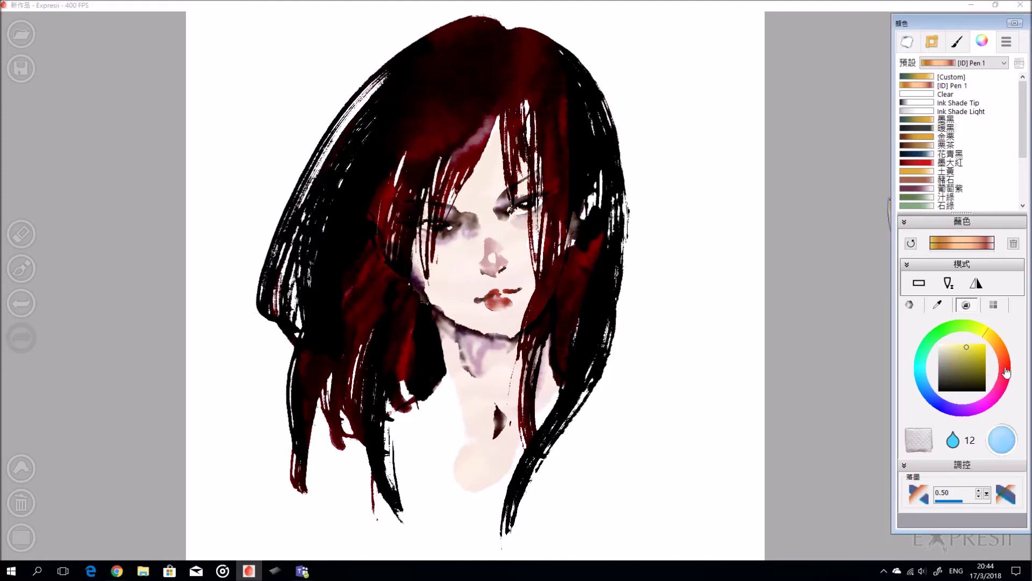
# - Tint the cheek below the left-hand eye with pink-violet and move the hair layer to the bottom of the stack
pyautogui.click(982, 409)
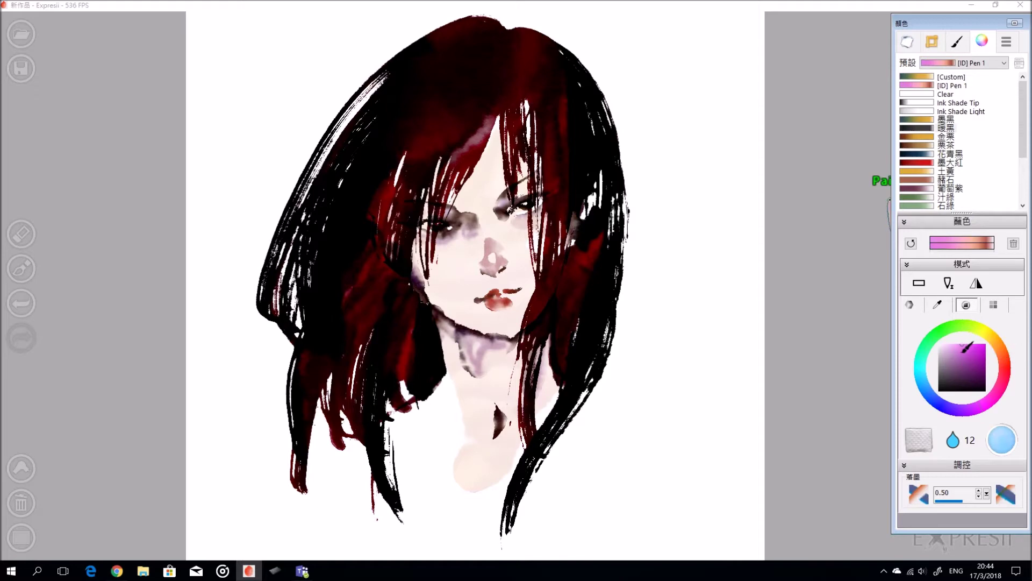
pyautogui.moveTo(466, 238); pyautogui.dragTo(481, 239)
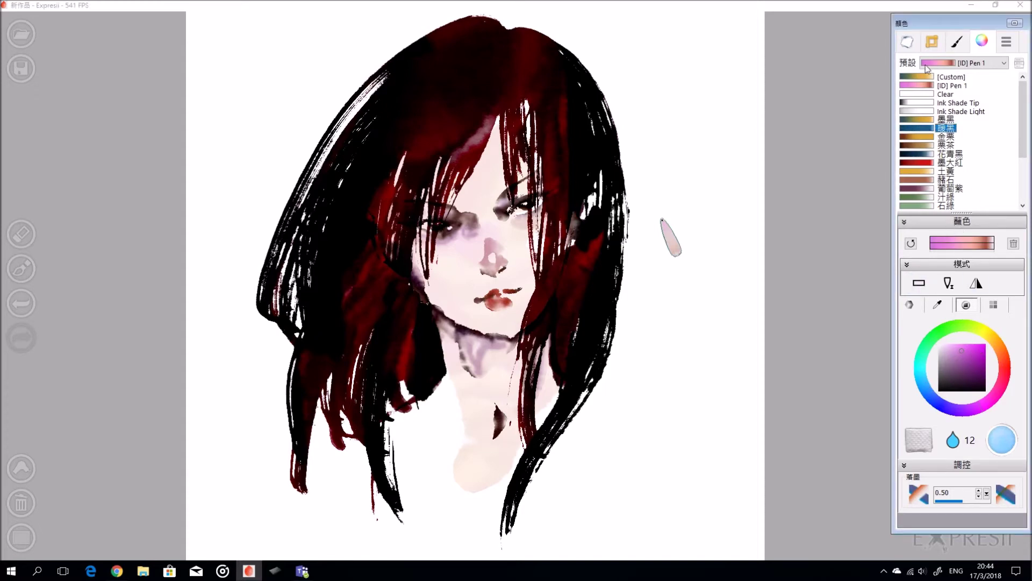
pyautogui.click(932, 41)
pyautogui.click(1002, 120)
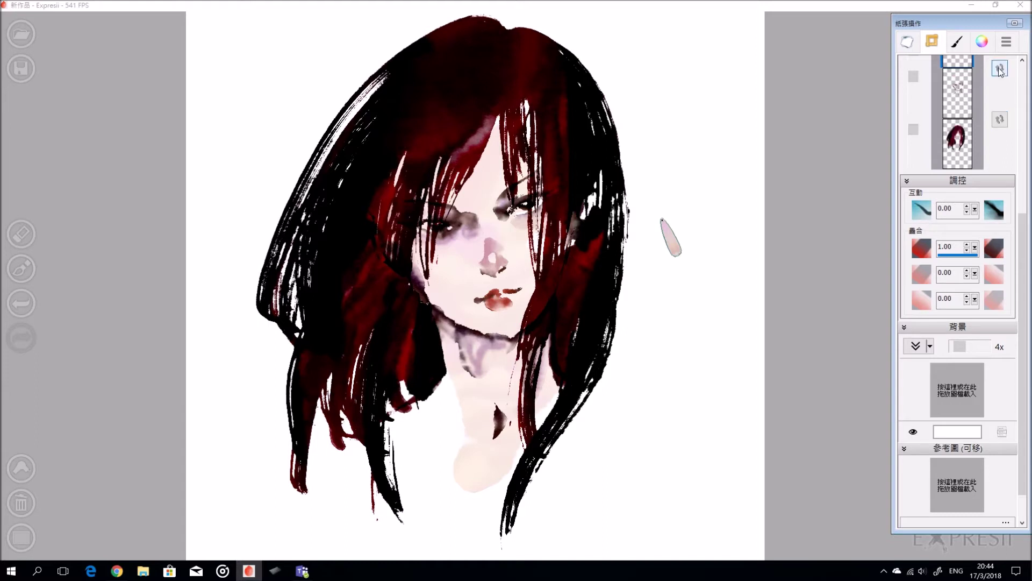
# - Mix an orange brush tip, lighten it by 0.8, set the size to 2 and shade the right-hand cheek, undoing the first stroke
pyautogui.click(981, 42)
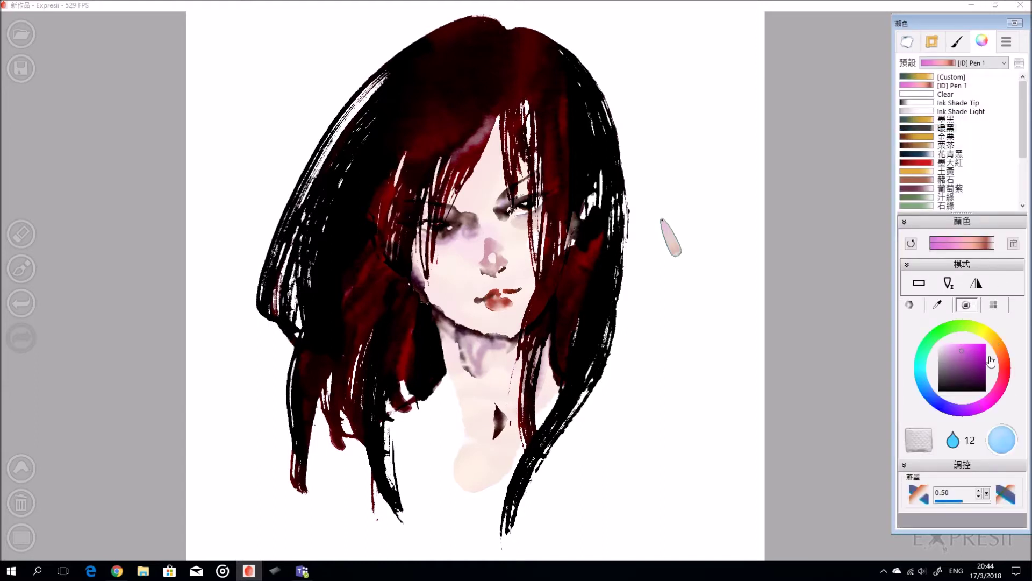
pyautogui.moveTo(1003, 364); pyautogui.dragTo(1002, 353)
pyautogui.click(977, 345)
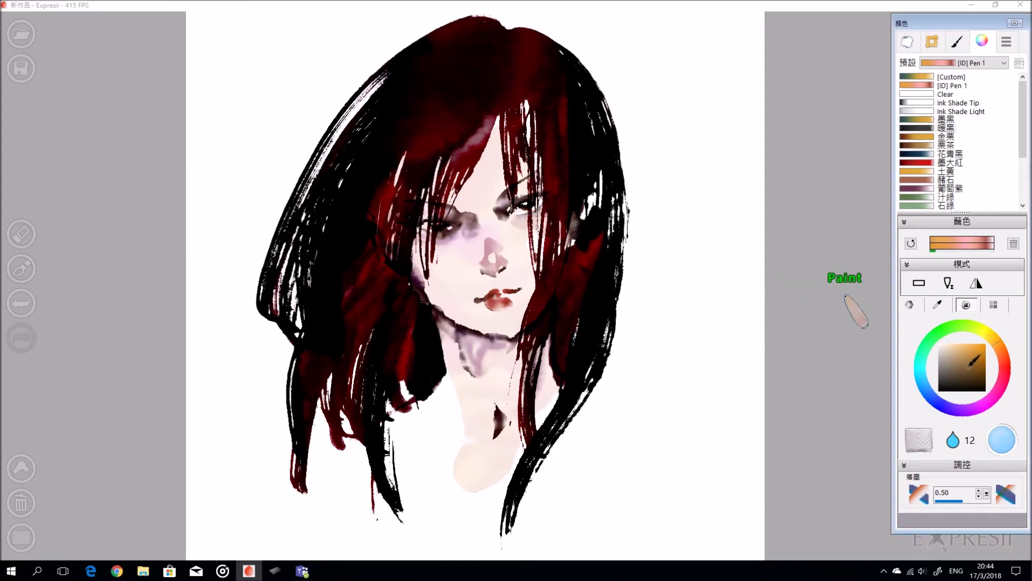
pyautogui.moveTo(1001, 350); pyautogui.dragTo(995, 358)
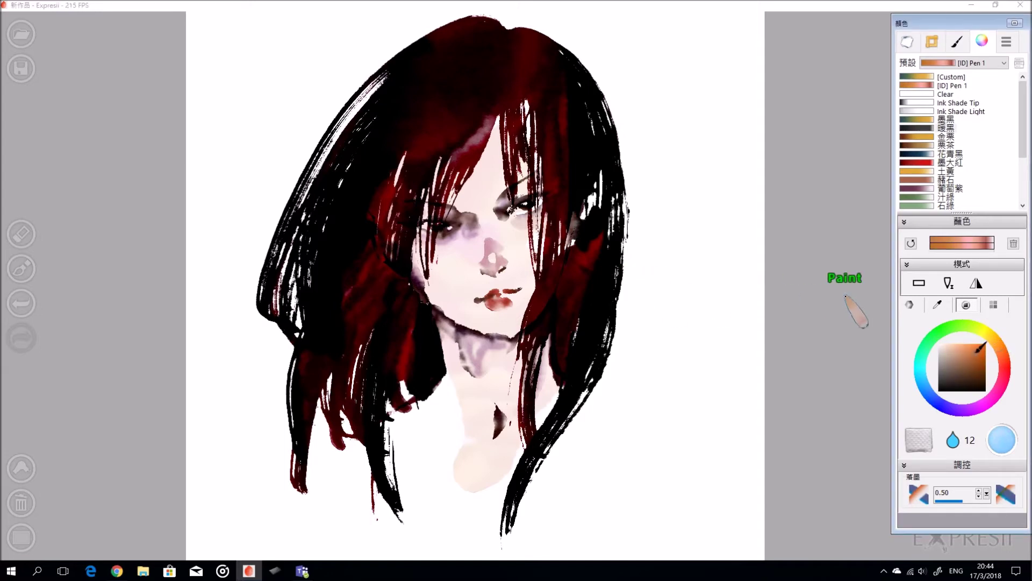
pyautogui.scroll(-3, 549, 245)
pyautogui.moveTo(533, 242); pyautogui.dragTo(540, 276)
pyautogui.hotkey('ctrl', 'z')
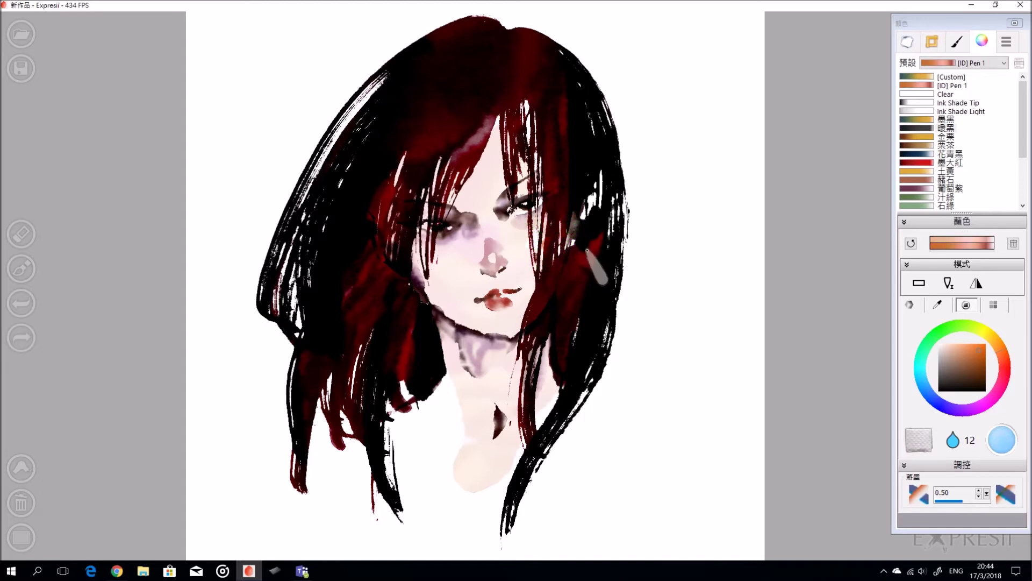
pyautogui.scroll(-3, 576, 248)
pyautogui.press('[')
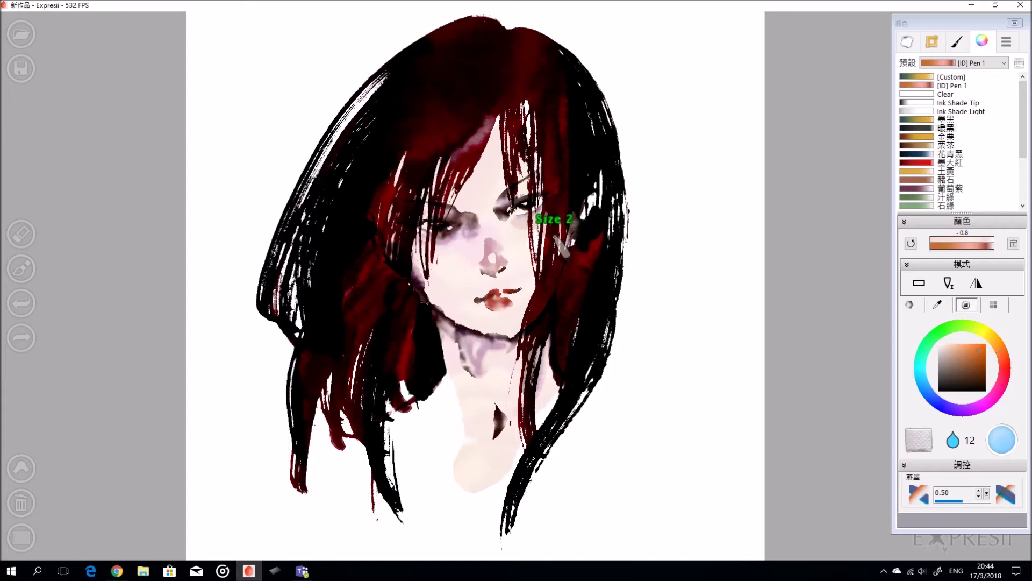
pyautogui.moveTo(533, 241); pyautogui.dragTo(539, 269)
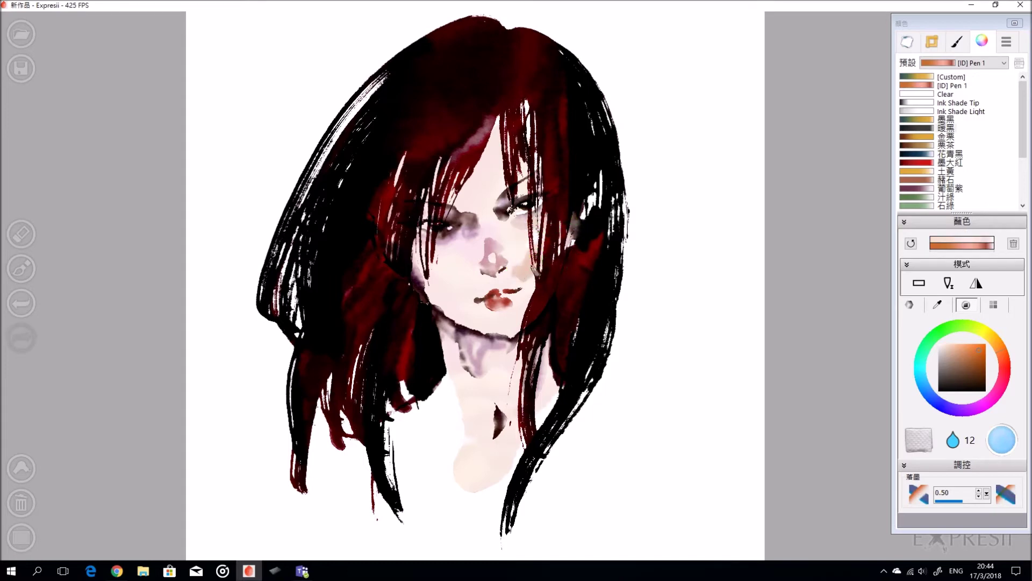
# - Set the paper's first 水墨流動 value to 0.44 and paint pale orange shading under the chin and on the right-hand cheek
pyautogui.click(909, 43)
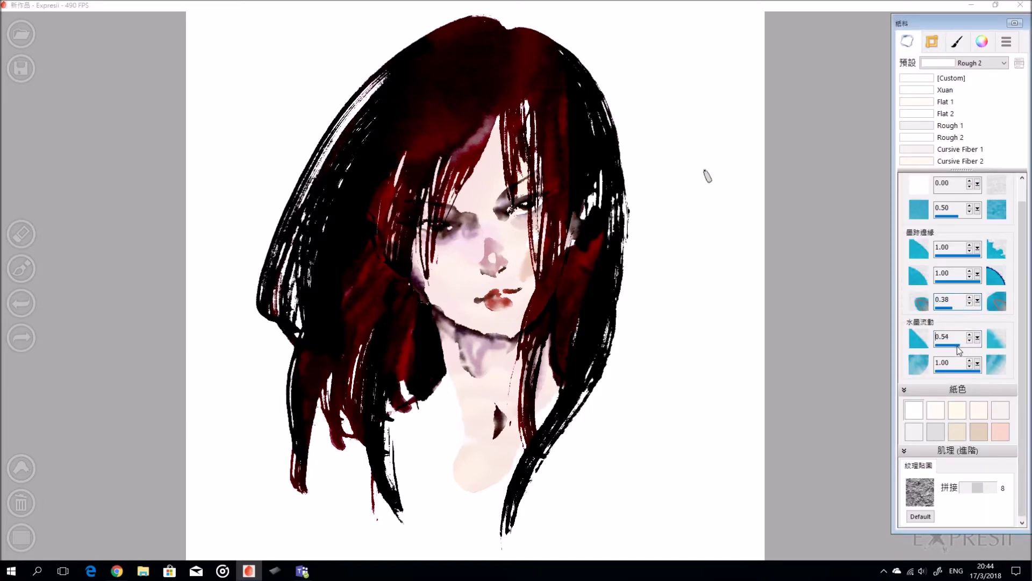
pyautogui.moveTo(961, 349); pyautogui.dragTo(956, 348)
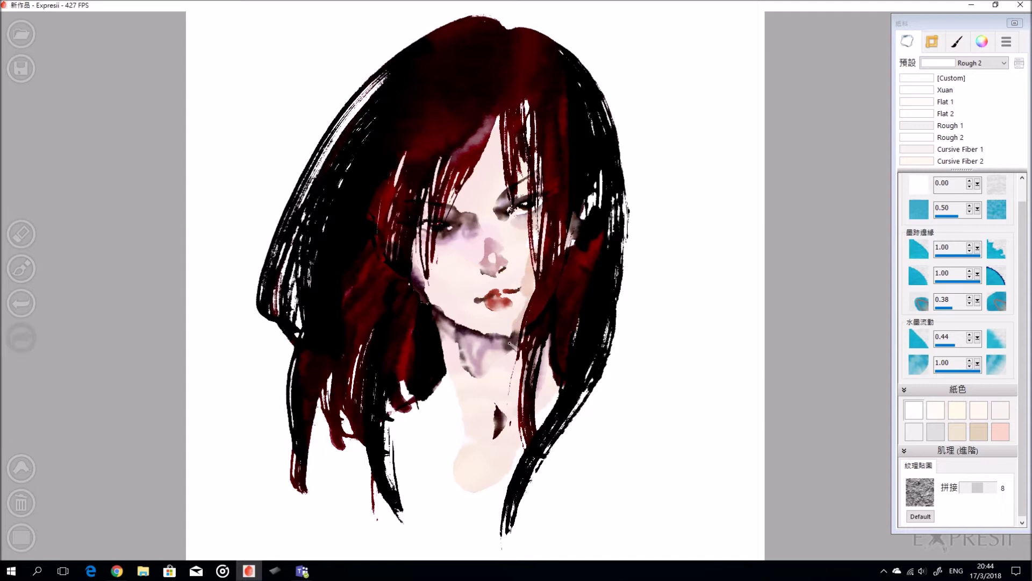
pyautogui.hotkey('ctrl', 'z')
pyautogui.moveTo(497, 336); pyautogui.dragTo(520, 338)
pyautogui.press('e')
pyautogui.press('e')
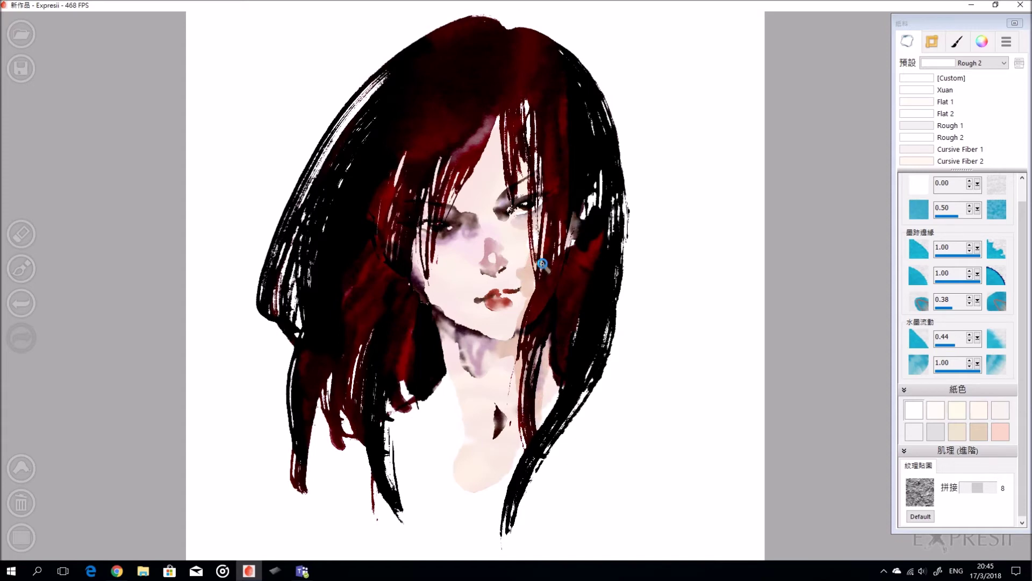
pyautogui.moveTo(523, 271)
pyautogui.mouseDown()
pyautogui.moveTo(535, 249)
pyautogui.moveTo(512, 274)
pyautogui.moveTo(526, 263)
pyautogui.mouseUp()
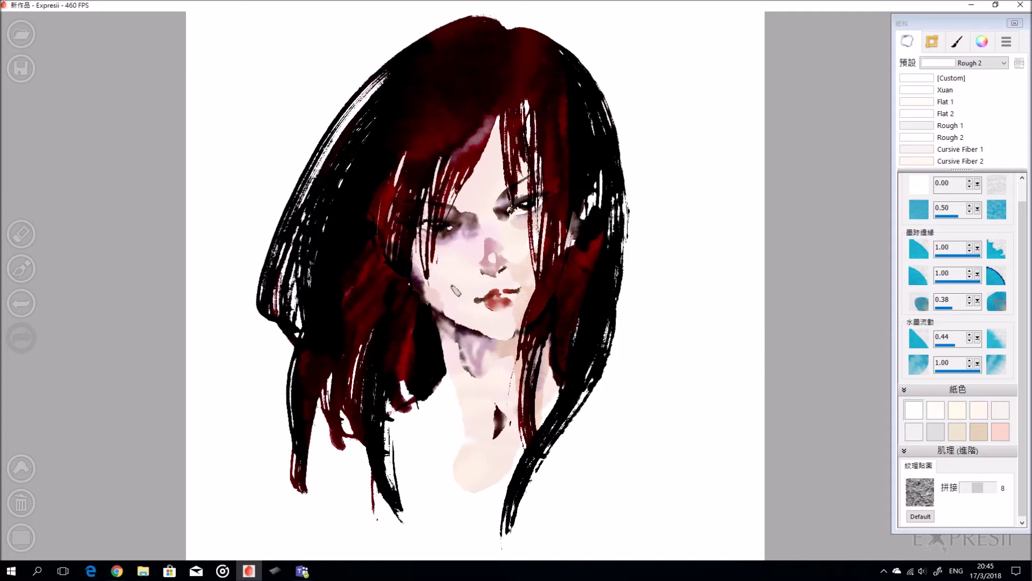
# - Shade the lower left-hand cheek and mouth corner in pale orange, comparing strokes with undo and redo and removing the unwanted ones
pyautogui.hotkey('ctrl', 'z')
pyautogui.hotkey('ctrl', 'y')
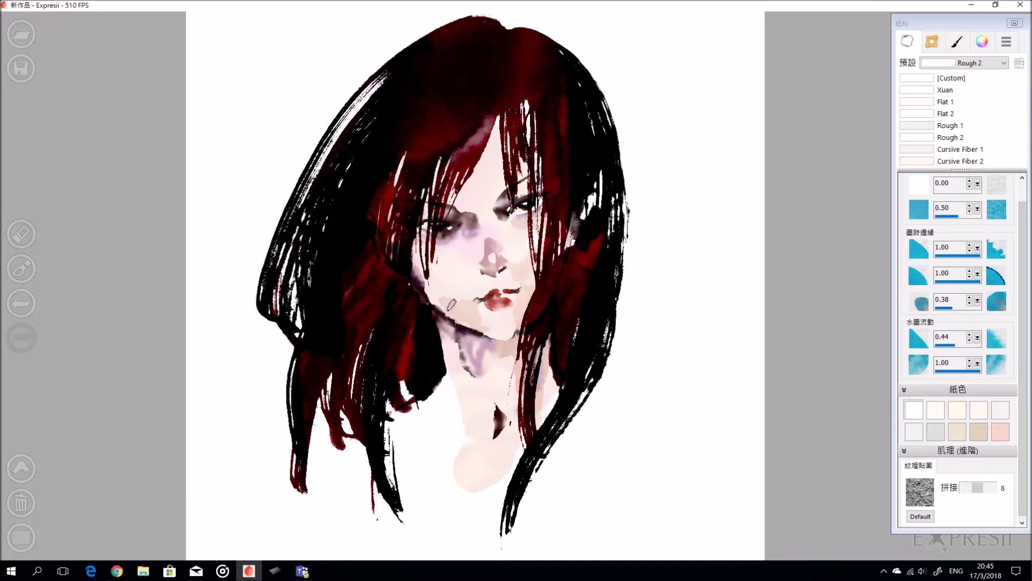
pyautogui.hotkey('ctrl', 'z')
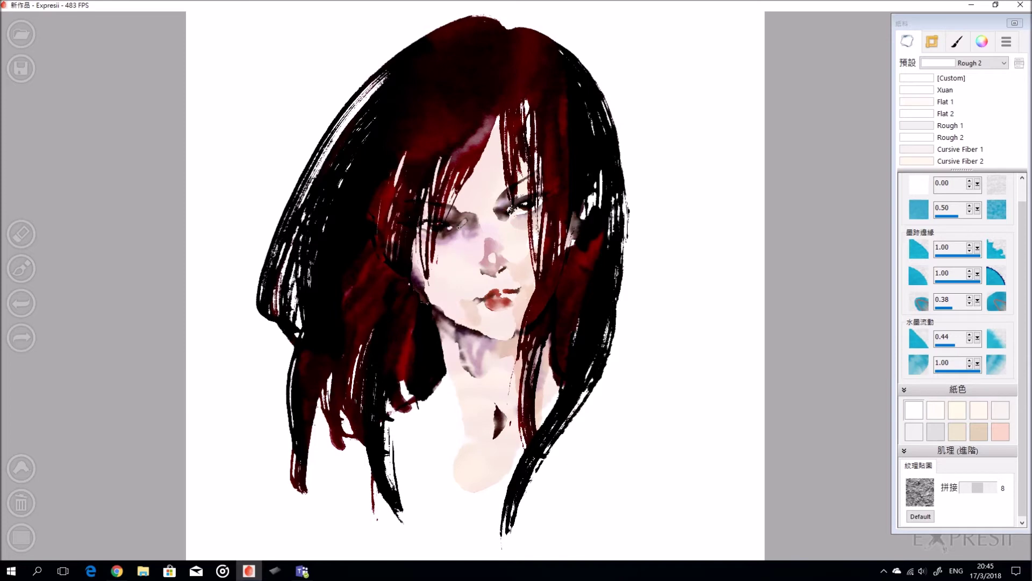
pyautogui.moveTo(474, 316); pyautogui.dragTo(453, 295)
pyautogui.press('l')
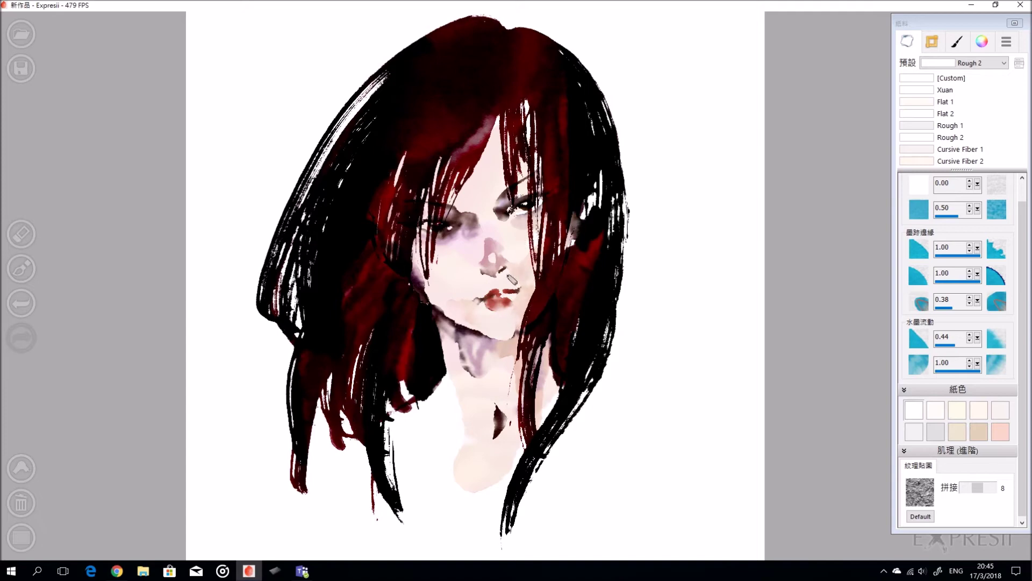
pyautogui.hotkey('ctrl', 'z')
pyautogui.hotkey('ctrl', 'y')
pyautogui.hotkey('ctrl', 'z')
pyautogui.hotkey('ctrl', 'y')
pyautogui.moveTo(455, 261); pyautogui.dragTo(441, 250)
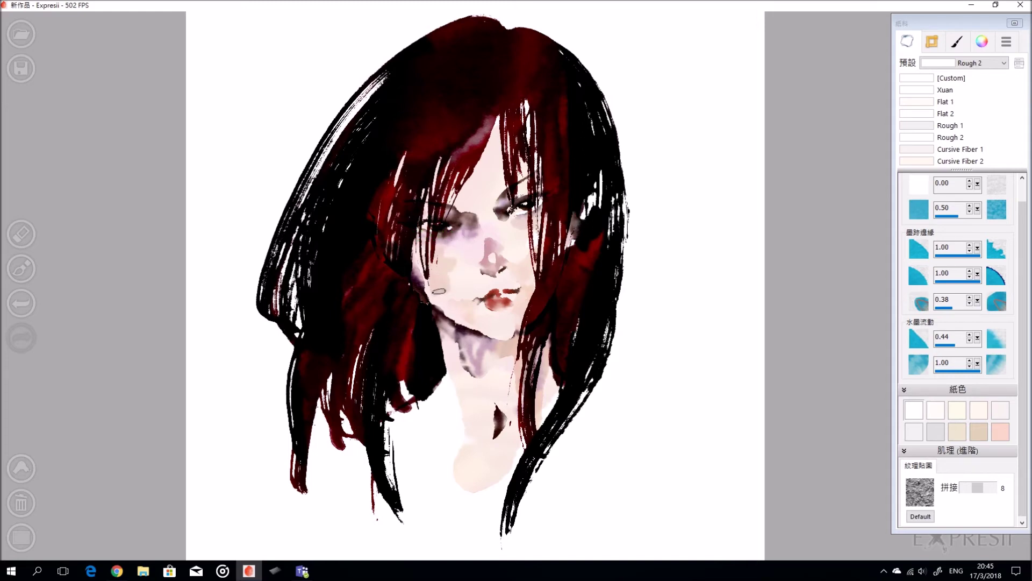
pyautogui.hotkey('ctrl', 'z')
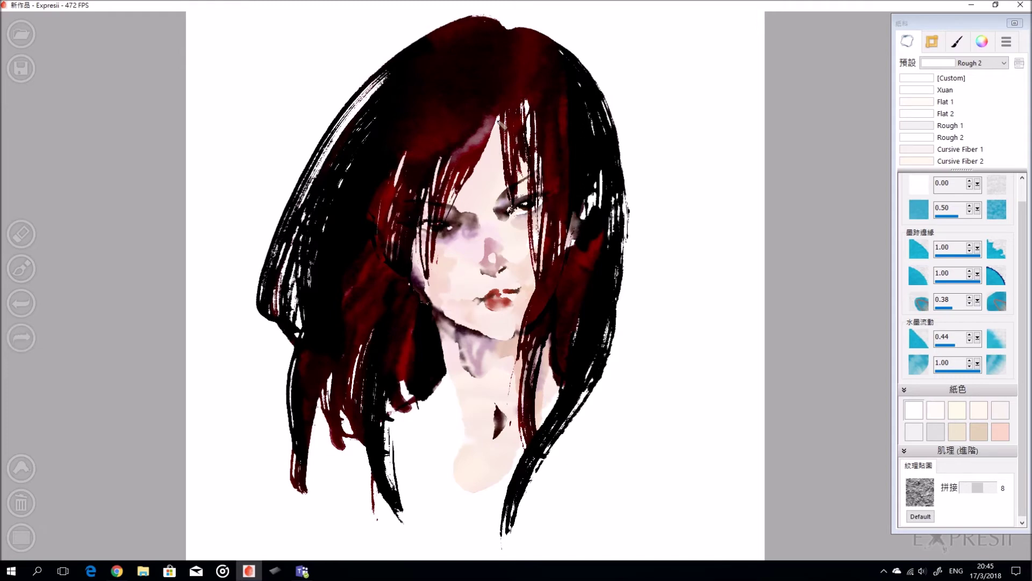
# - Mix a dark purple brush tip and paint a faint shadow on the forehead below the left-hand fringe
pyautogui.click(984, 42)
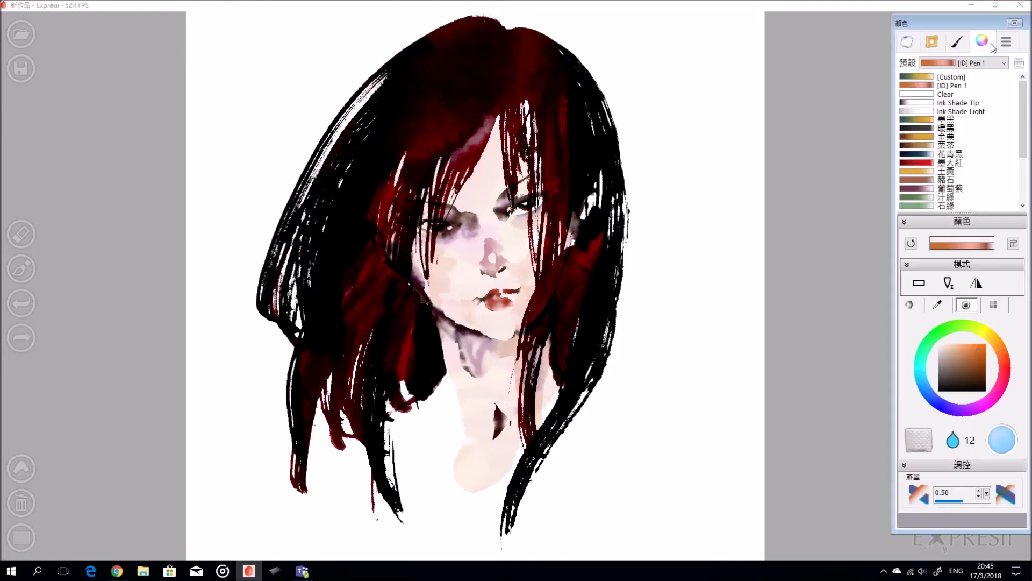
pyautogui.click(982, 371)
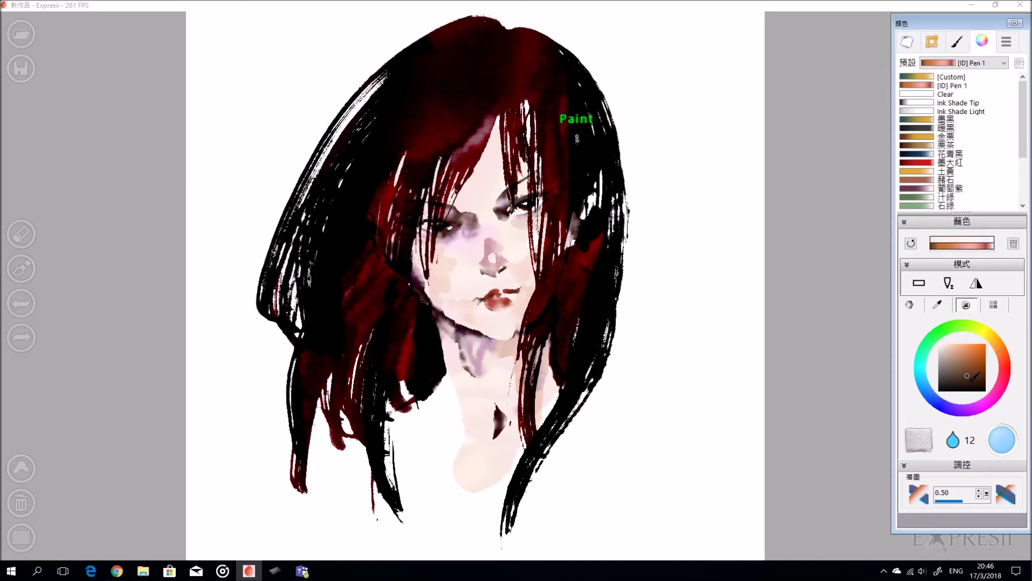
pyautogui.click(968, 412)
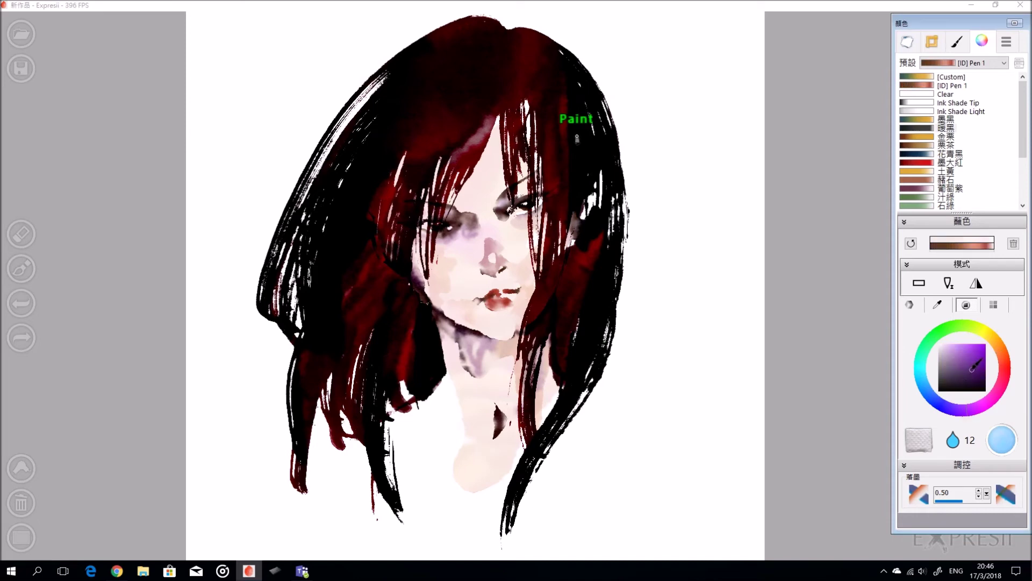
pyautogui.moveTo(494, 130)
pyautogui.mouseDown()
pyautogui.moveTo(500, 164)
pyautogui.moveTo(502, 122)
pyautogui.moveTo(474, 164)
pyautogui.mouseUp()
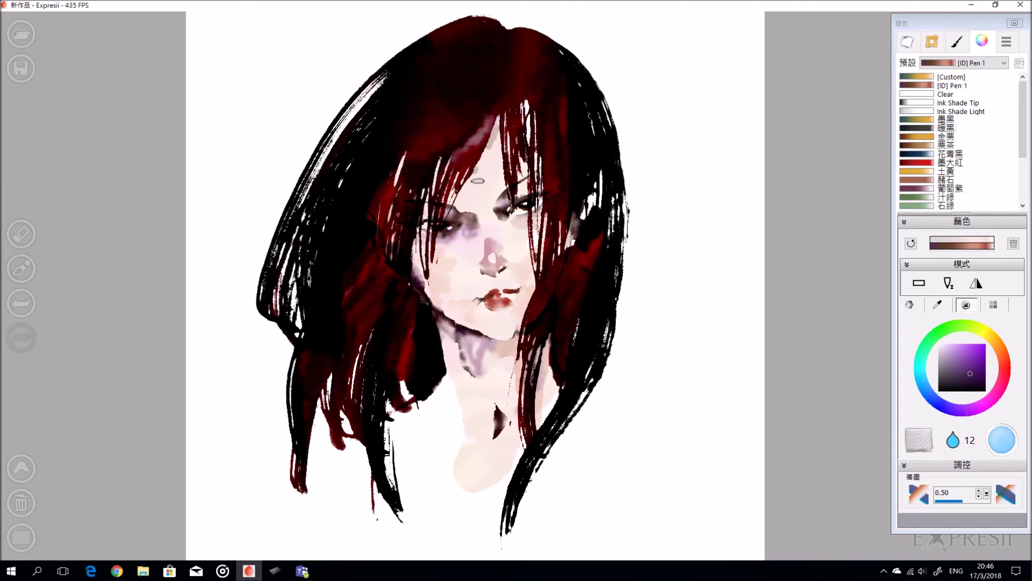
# - Set the paper's first 水墨流動 value to 1.00 and extend the forehead shadow along the left-hand fringe
pyautogui.click(908, 41)
pyautogui.click(964, 342)
pyautogui.moveTo(980, 348); pyautogui.dragTo(989, 350)
pyautogui.moveTo(489, 153); pyautogui.dragTo(478, 191)
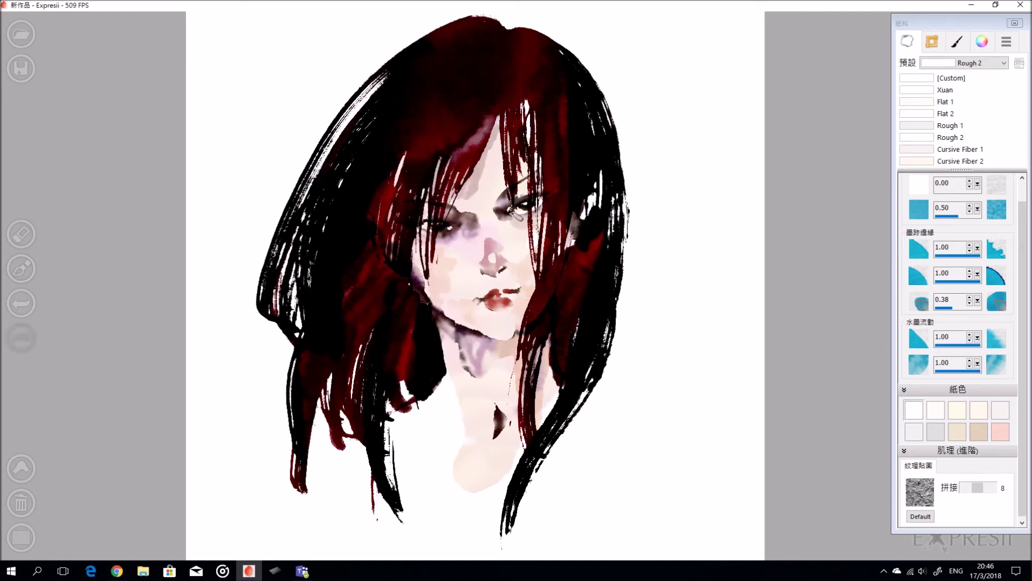
# - Paint muted purple-grey shading between the right-hand fringe strands and down the forehead to the right-hand eyebrow
pyautogui.press('m')
pyautogui.press('m')
pyautogui.moveTo(535, 166); pyautogui.dragTo(503, 187)
pyautogui.moveTo(526, 104); pyautogui.dragTo(526, 156)
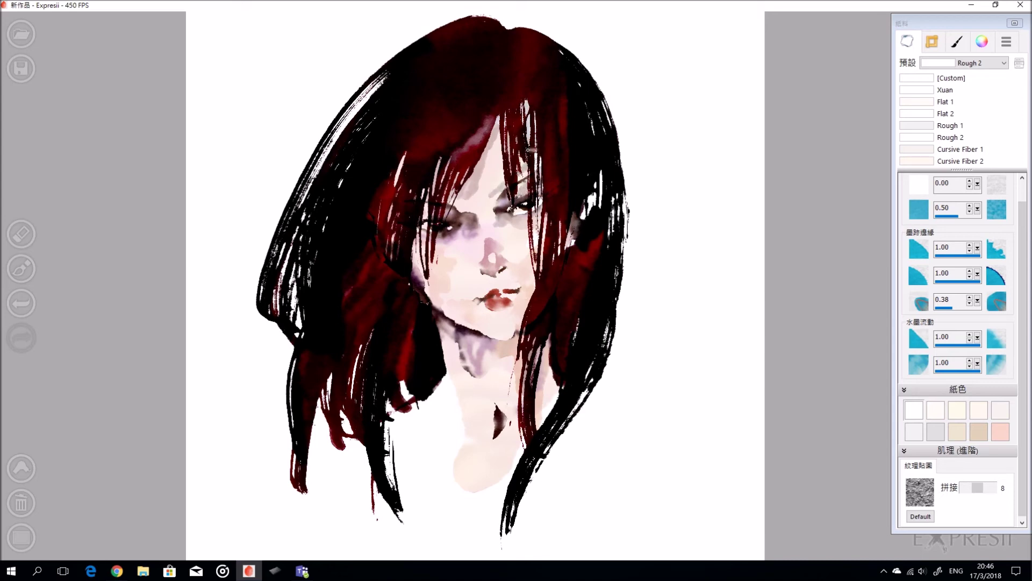
pyautogui.moveTo(505, 116); pyautogui.dragTo(500, 184)
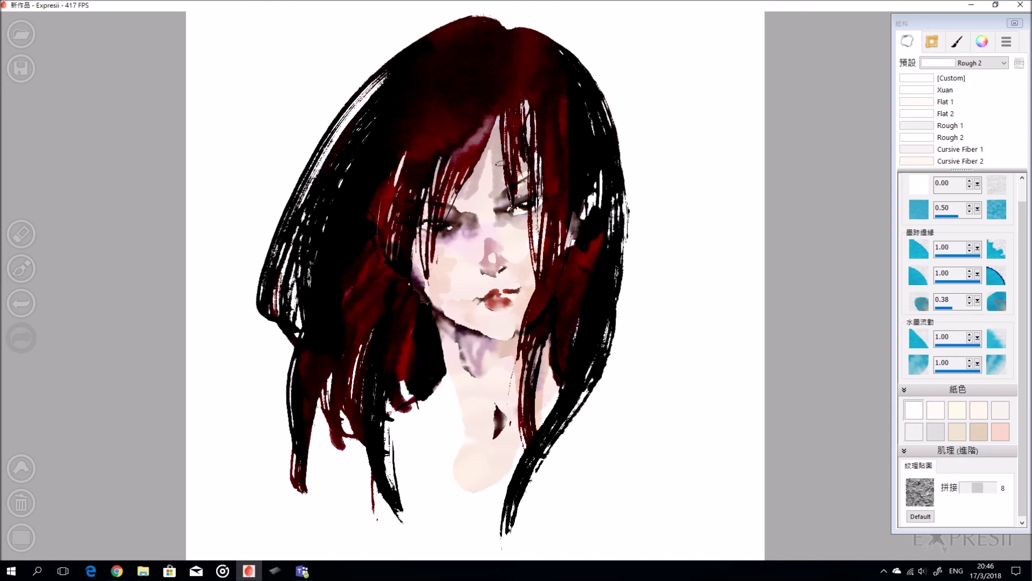
# - Repaint the last stroke in the right-hand fringe, then load the brush with black and darken the right-hand fringe and side hair
pyautogui.hotkey('ctrl', 'z')
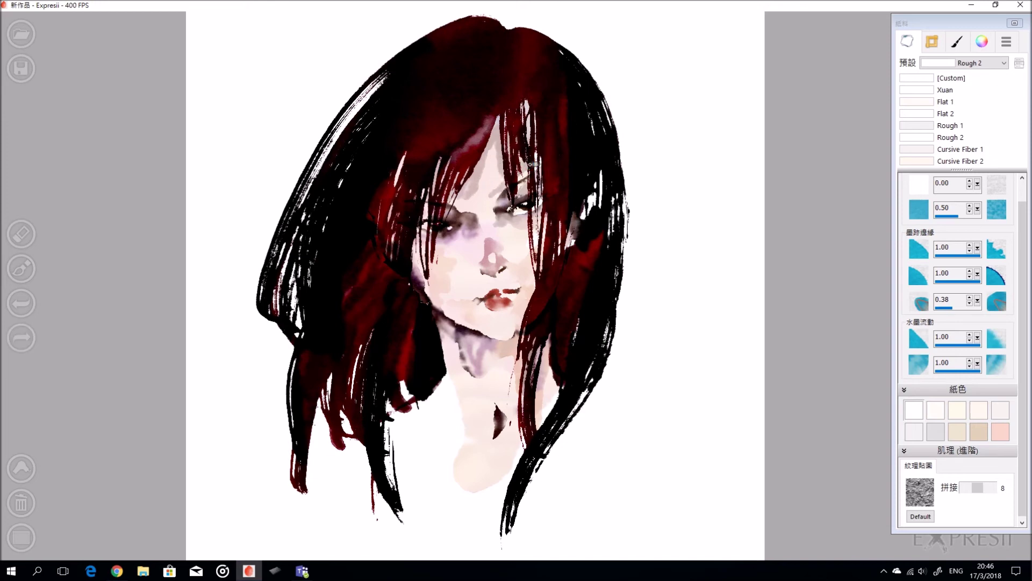
pyautogui.moveTo(526, 102); pyautogui.dragTo(525, 146)
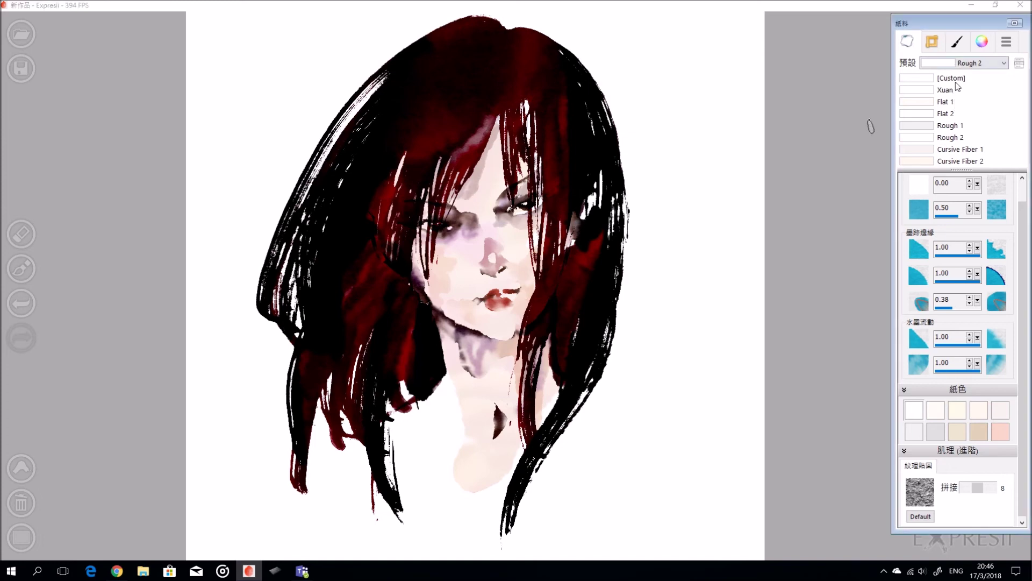
pyautogui.click(936, 47)
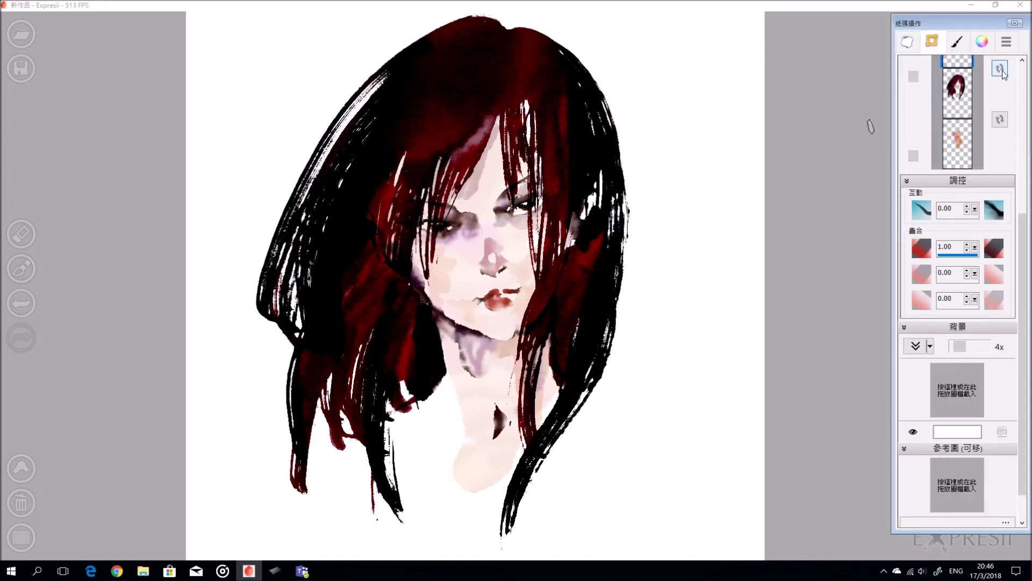
pyautogui.click(982, 41)
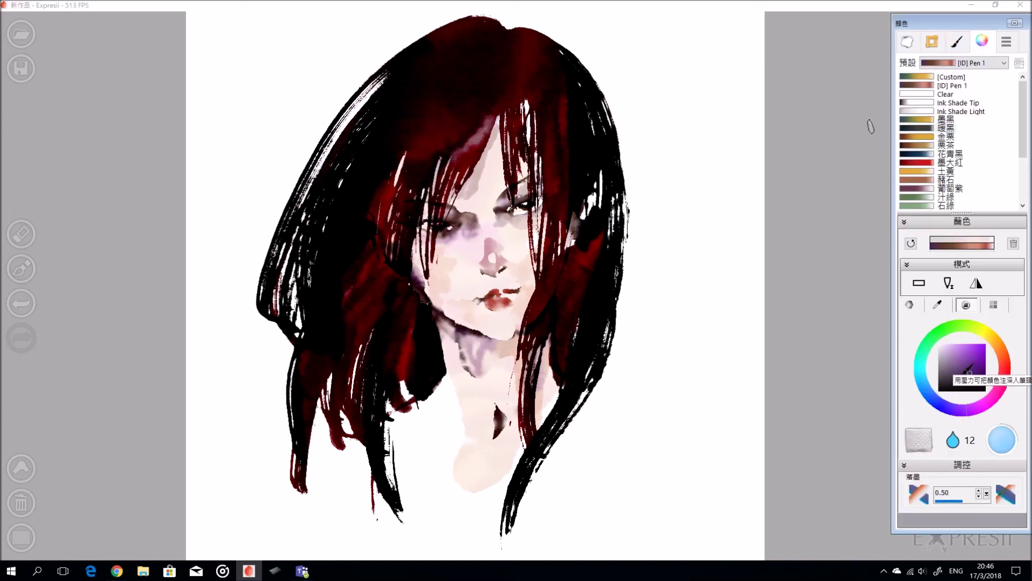
pyautogui.click(962, 390)
pyautogui.moveTo(525, 105); pyautogui.dragTo(544, 247)
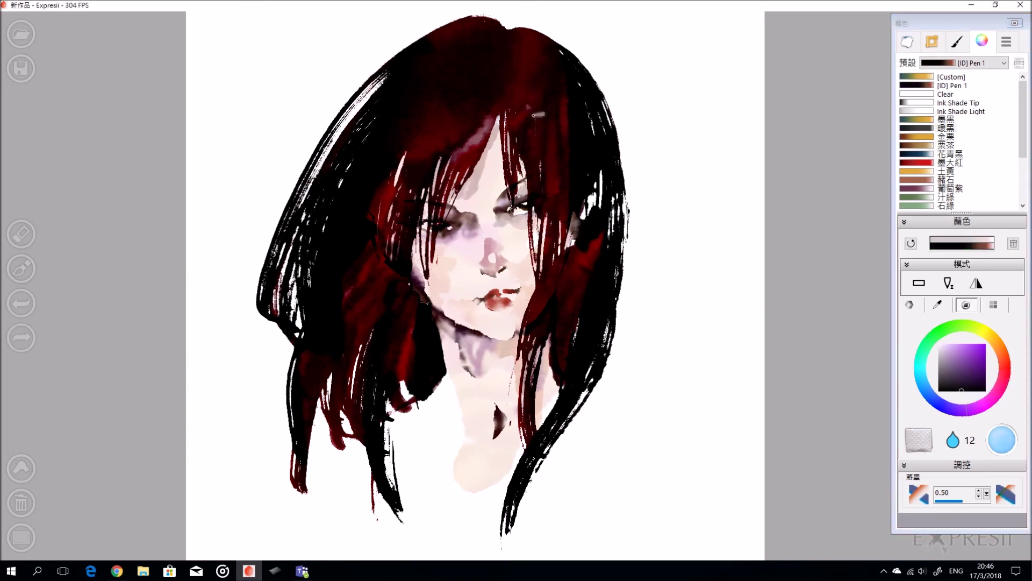
pyautogui.moveTo(588, 174); pyautogui.dragTo(581, 326)
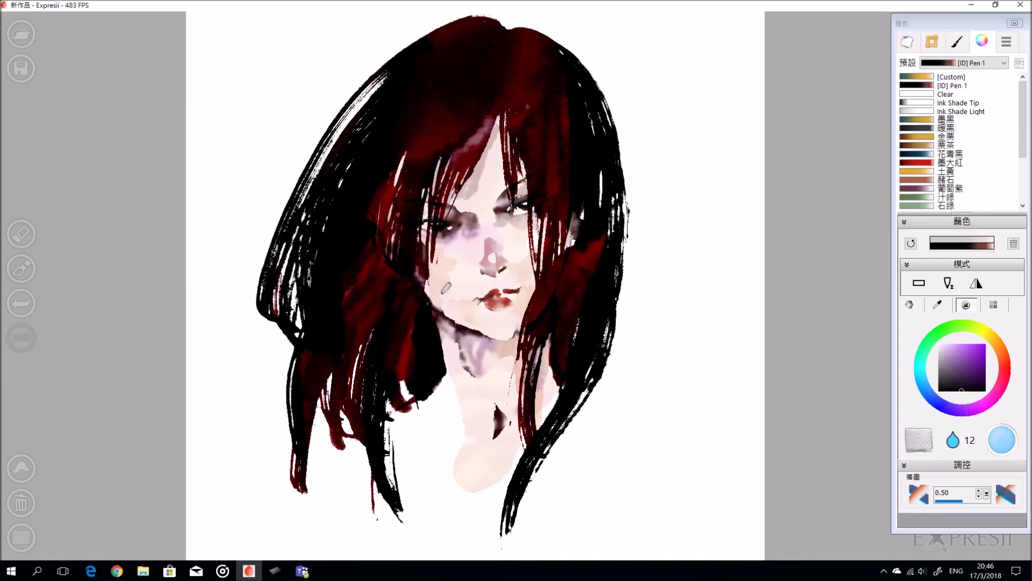
# - Darken the left-hand fringe and side hair with black strokes, undo the unwanted one, and deepen the shadow beside the right-hand ear
pyautogui.moveTo(449, 146); pyautogui.dragTo(422, 289)
pyautogui.moveTo(423, 122); pyautogui.dragTo(370, 331)
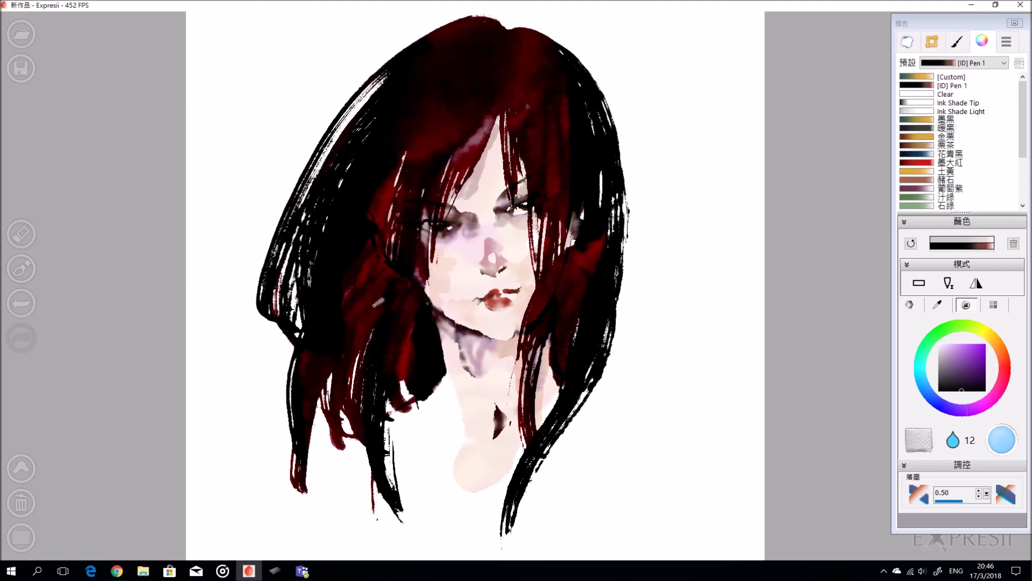
pyautogui.hotkey('ctrl', 'z')
pyautogui.moveTo(599, 171); pyautogui.dragTo(574, 245)
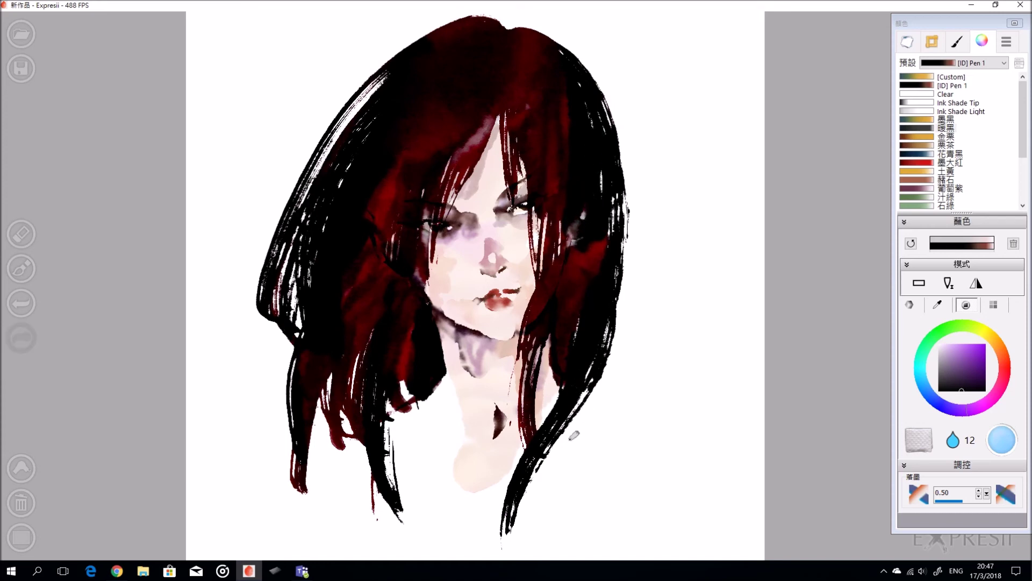
# - Set the brush's Lt value to 0.4 and its water amount to 6
pyautogui.moveTo(539, 399); pyautogui.dragTo(559, 391)
pyautogui.moveTo(675, 397); pyautogui.dragTo(669, 406)
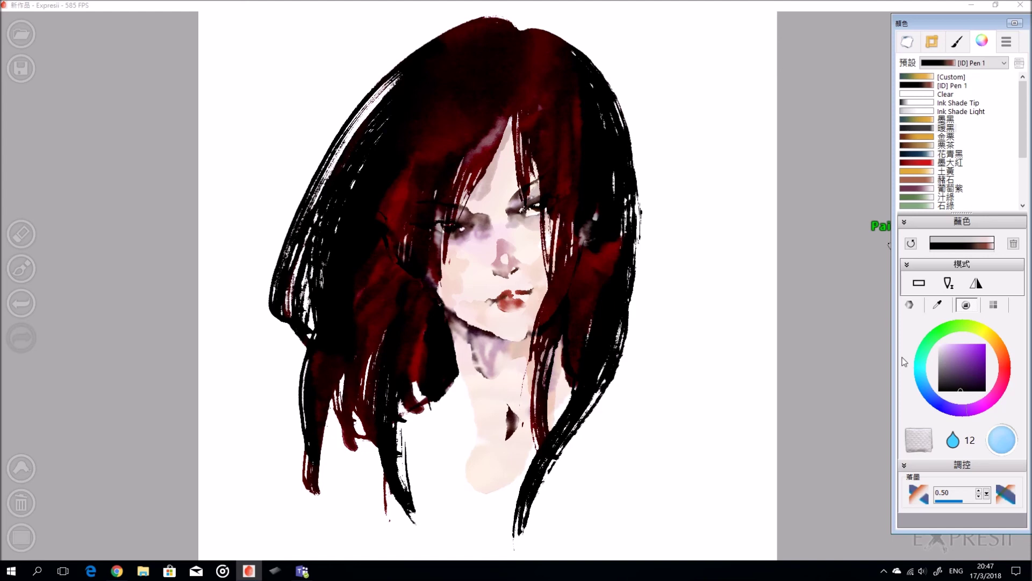
pyautogui.press('[')
pyautogui.press('[')
pyautogui.press('[')
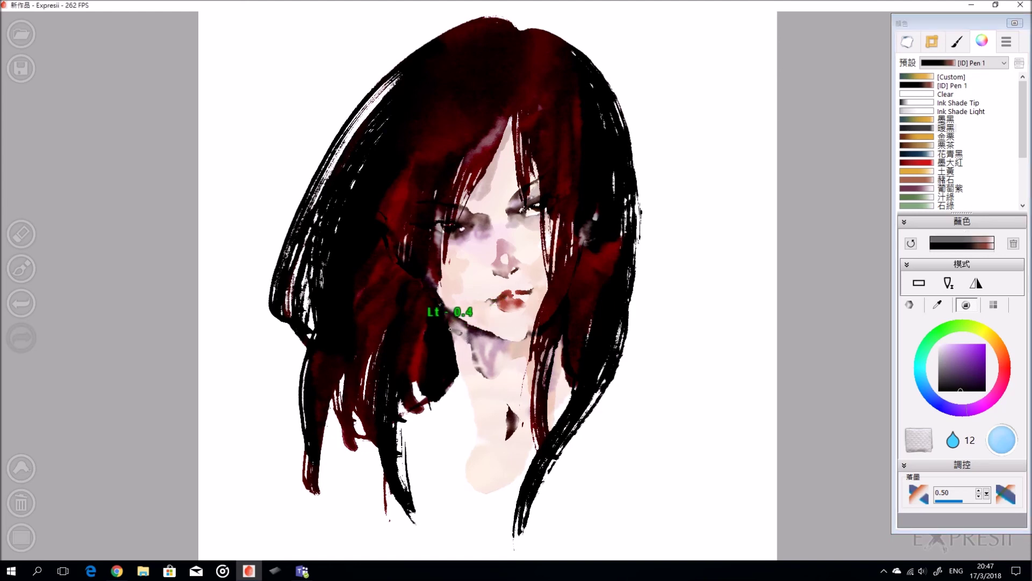
pyautogui.press('Down')
pyautogui.press('Down')
pyautogui.press('Down')
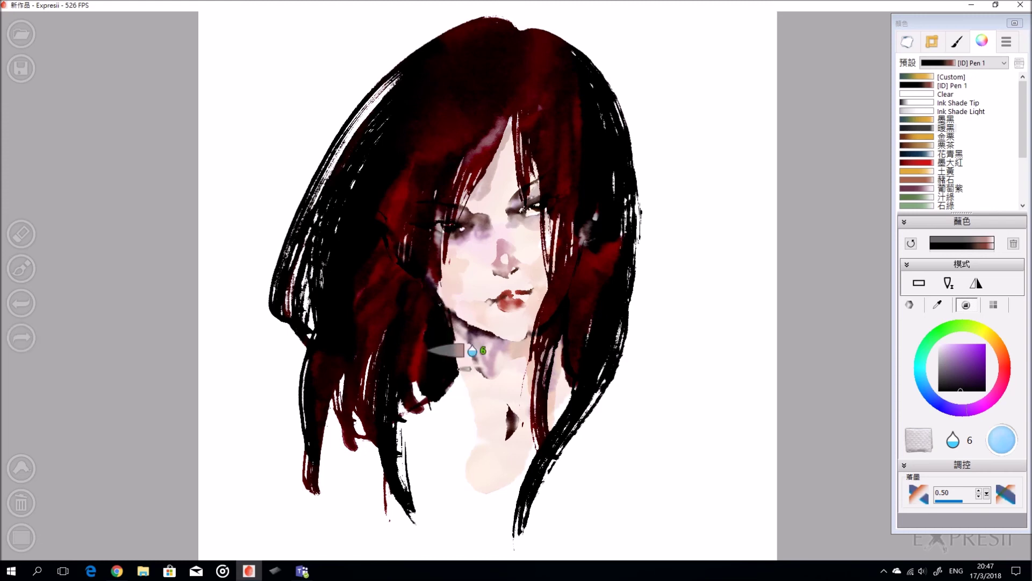
# - Paint a dark grey strap from the left-hand hair down the side of the chest, undoing the unwanted trial stroke
pyautogui.moveTo(456, 321); pyautogui.dragTo(459, 346)
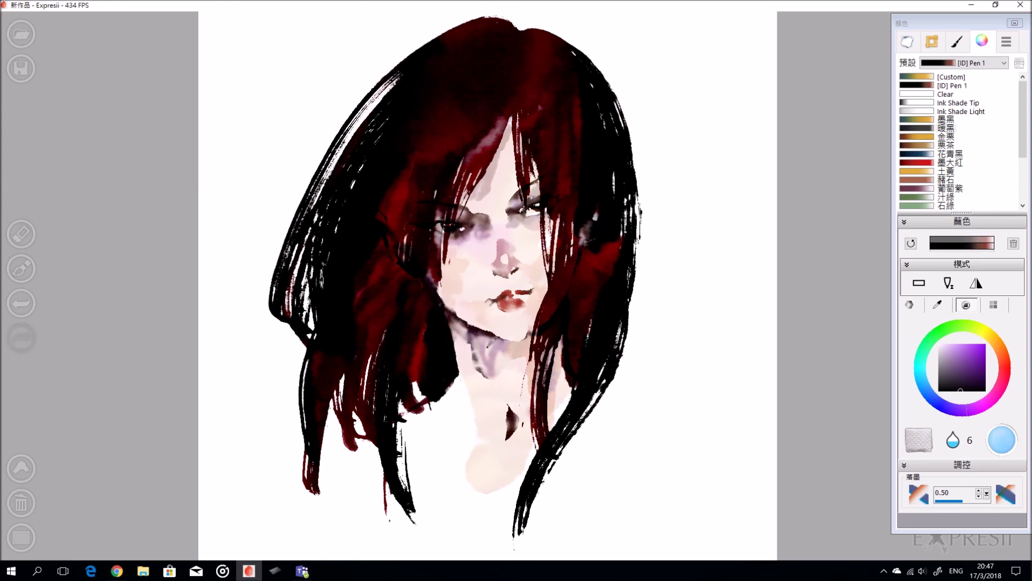
pyautogui.moveTo(447, 304); pyautogui.dragTo(484, 413)
pyautogui.moveTo(457, 348); pyautogui.dragTo(477, 442)
pyautogui.hotkey('ctrl', 'z')
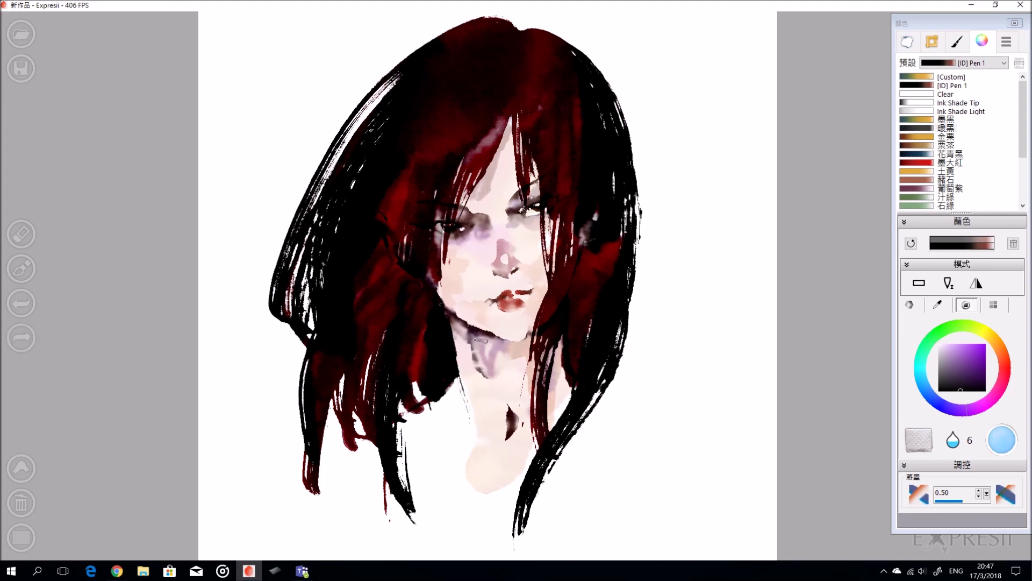
pyautogui.moveTo(459, 366); pyautogui.dragTo(475, 424)
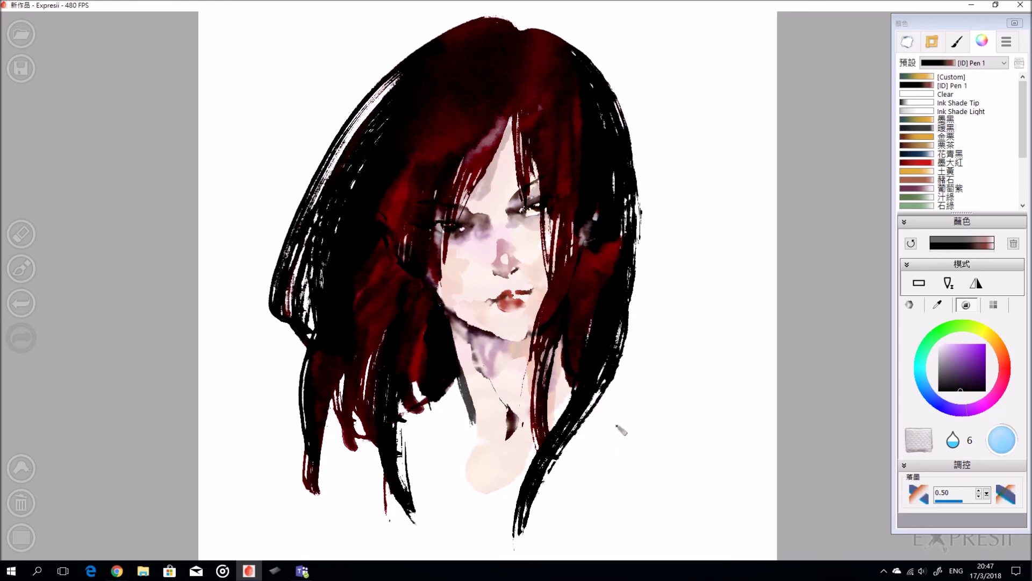
# - Touch up the shading at the inner corner of the left-hand eye with faint strokes, raising the brush's Lt value to 1.0
pyautogui.scroll(-2, 627, 388)
pyautogui.moveTo(582, 330); pyautogui.dragTo(557, 298)
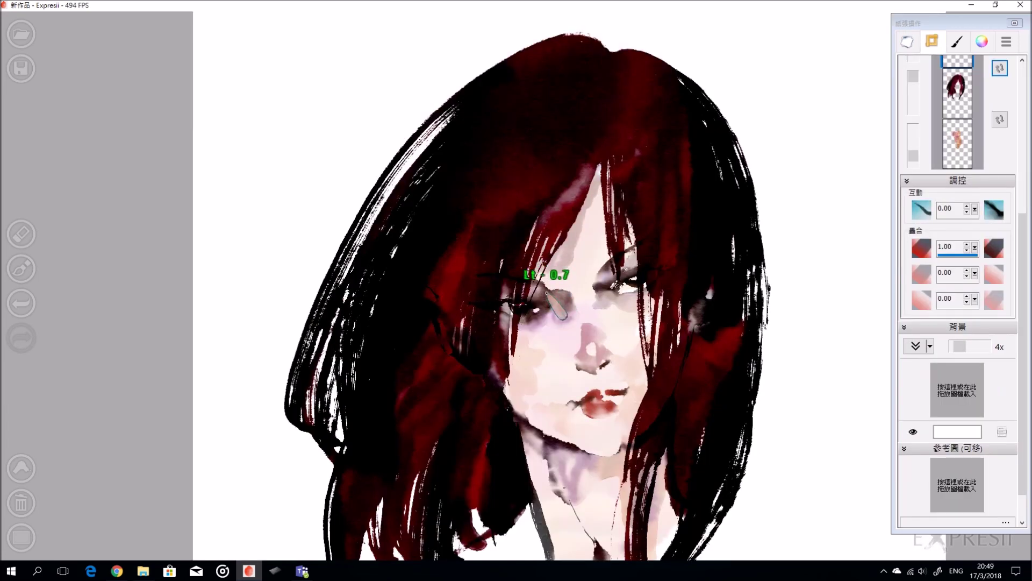
pyautogui.moveTo(546, 292); pyautogui.dragTo(556, 286)
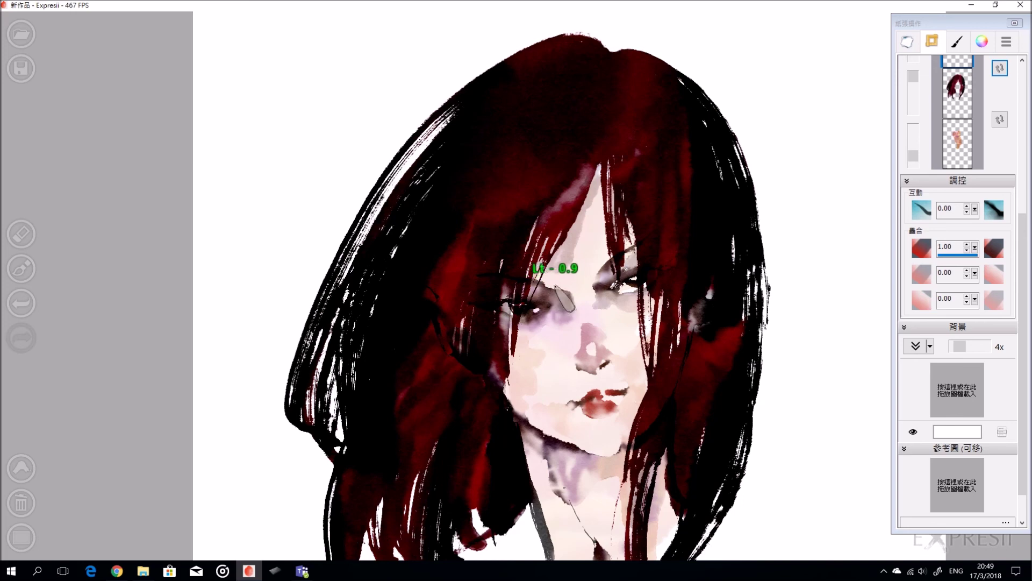
pyautogui.moveTo(555, 275); pyautogui.dragTo(554, 284)
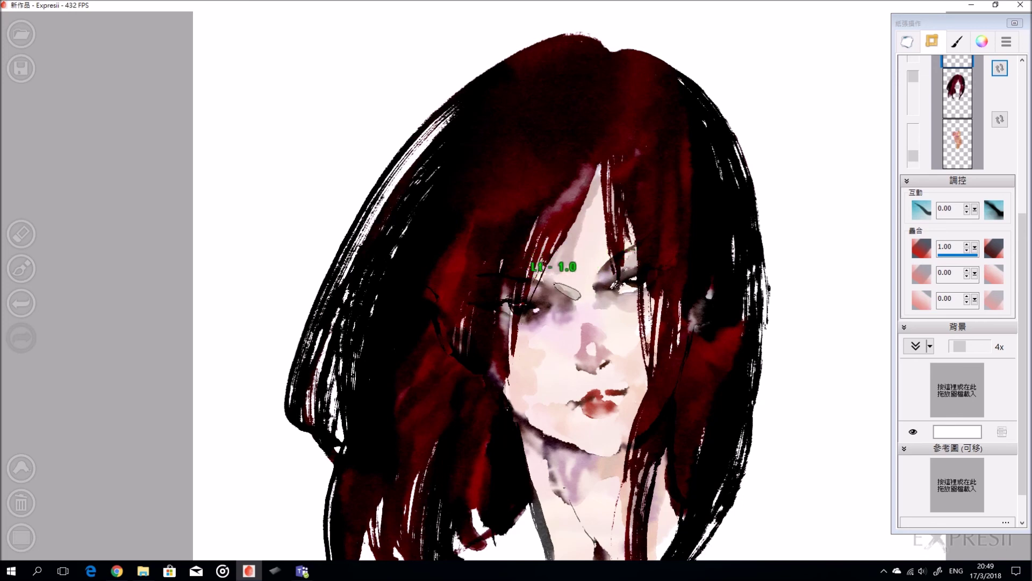
# - Set the brush's Lt value to 0.1 and handwrite the date 17 MAR 18 in dark red beside the lower right-hand hair
pyautogui.moveTo(660, 352); pyautogui.dragTo(641, 324)
pyautogui.scroll(-2, 638, 325)
pyautogui.moveTo(728, 424); pyautogui.dragTo(706, 365)
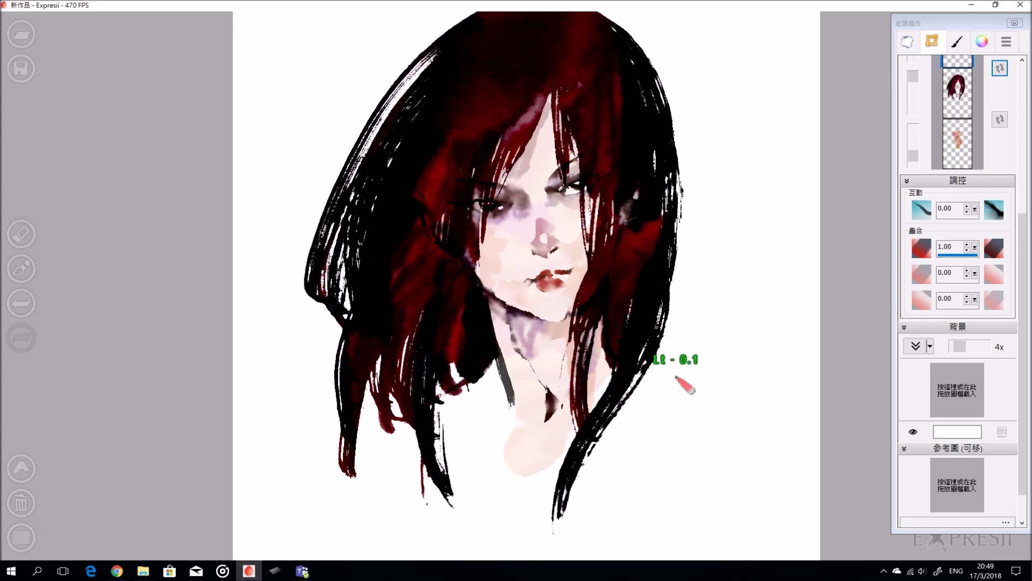
pyautogui.moveTo(636, 418)
pyautogui.mouseDown()
pyautogui.moveTo(638, 439)
pyautogui.moveTo(652, 440)
pyautogui.moveTo(655, 426)
pyautogui.moveTo(702, 425)
pyautogui.moveTo(721, 450)
pyautogui.mouseUp()
pyautogui.moveTo(702, 408); pyautogui.dragTo(704, 451)
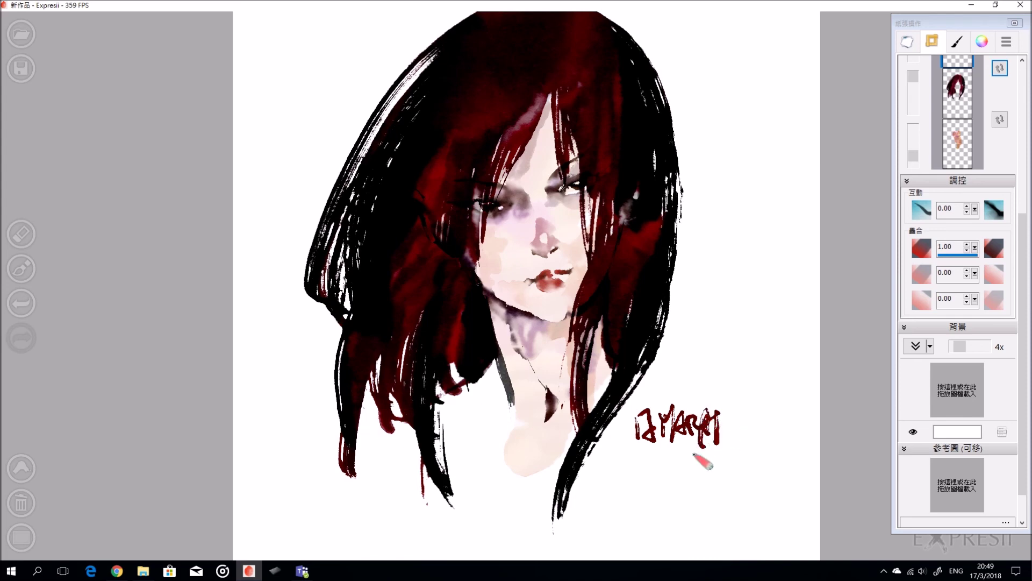
pyautogui.moveTo(715, 388); pyautogui.dragTo(715, 433)
pyautogui.moveTo(722, 428)
pyautogui.mouseDown()
pyautogui.moveTo(739, 395)
pyautogui.moveTo(727, 430)
pyautogui.mouseUp()
# - Sign the painting below the date with a large dark red Chinese character ending in a long horizontal stroke
pyautogui.moveTo(675, 463)
pyautogui.mouseDown()
pyautogui.moveTo(665, 482)
pyautogui.moveTo(699, 469)
pyautogui.moveTo(684, 543)
pyautogui.mouseUp()
pyautogui.moveTo(662, 492); pyautogui.dragTo(776, 471)
pyautogui.moveTo(682, 472)
pyautogui.mouseDown()
pyautogui.moveTo(692, 485)
pyautogui.moveTo(709, 484)
pyautogui.mouseUp()
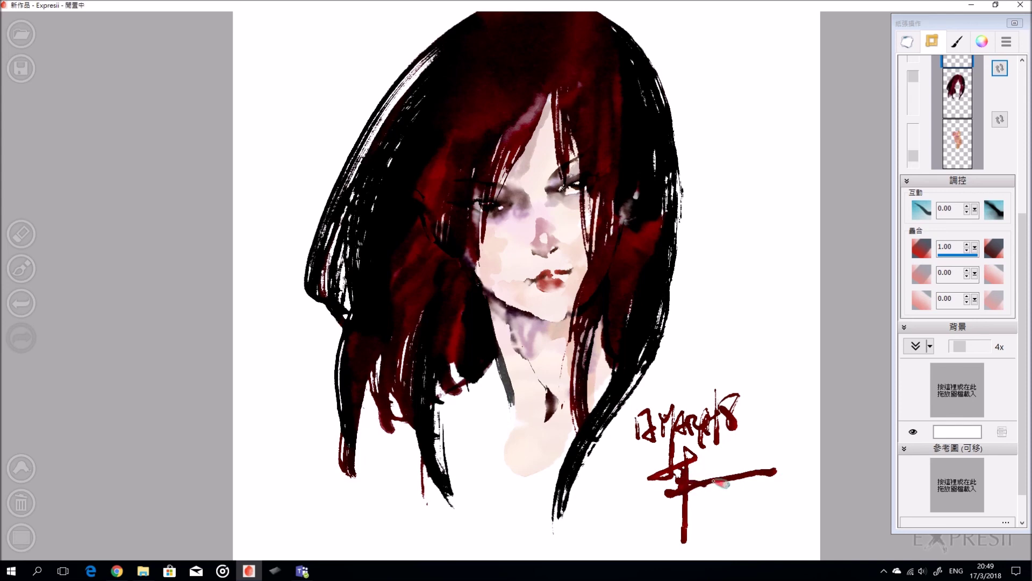